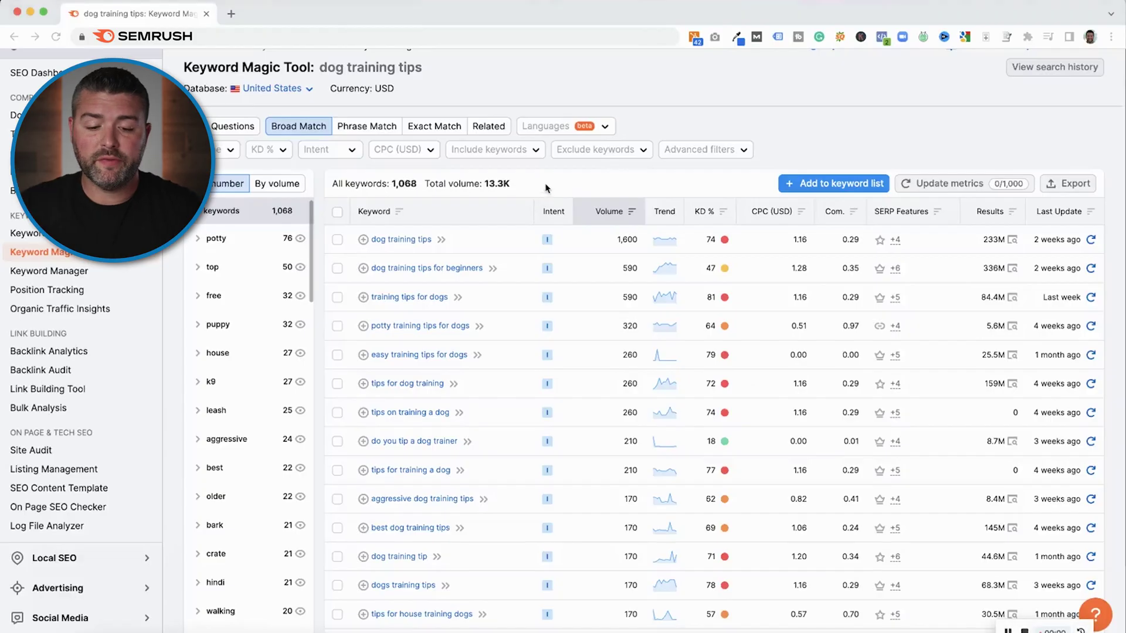
Examine the keyword details for "training tips for dogs" and "do you tip a dog trainer", including the latter's SERP analysis.
{"action": "left_click", "coordinate": [458, 298]}
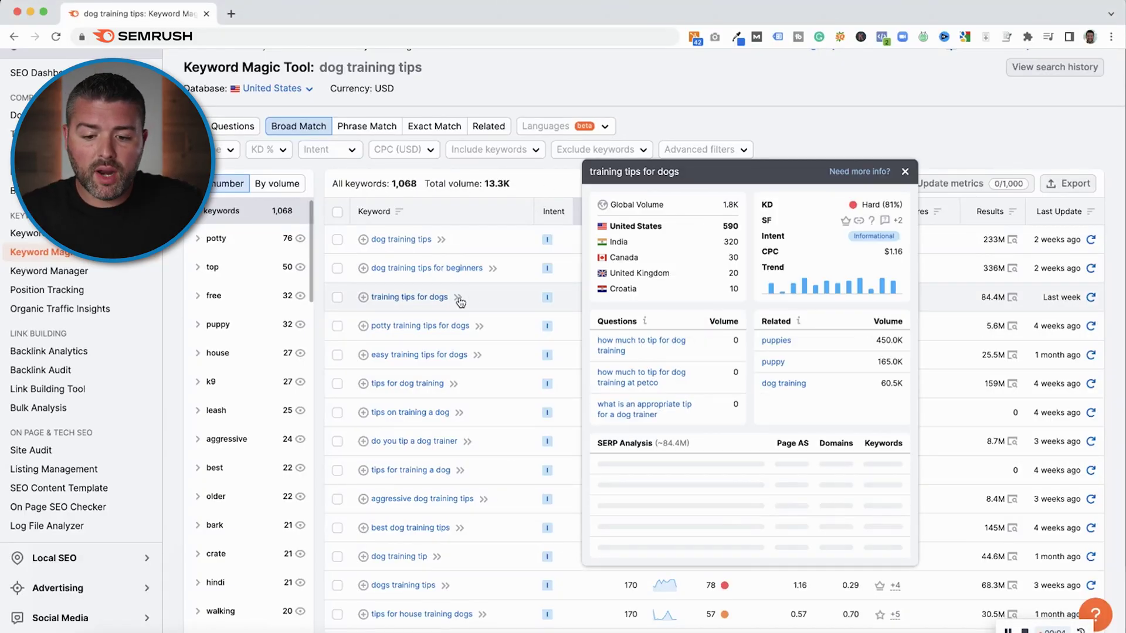
{"action": "left_click", "coordinate": [905, 173]}
{"action": "scroll", "coordinate": [696, 364], "scroll_direction": "down", "scroll_amount": 5}
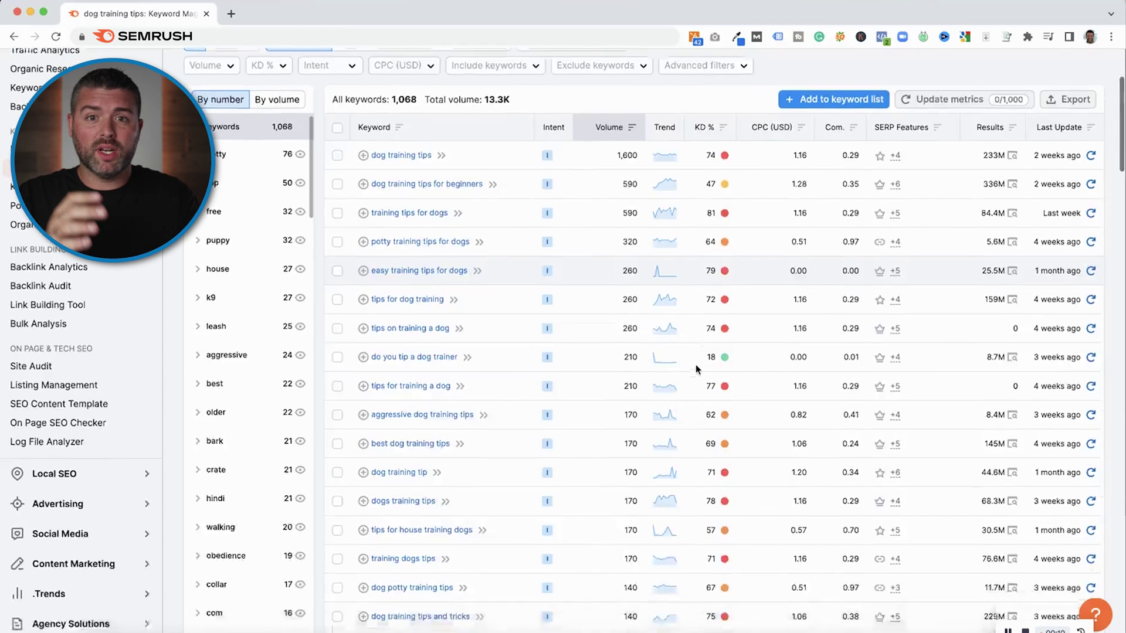
{"action": "left_click", "coordinate": [467, 298]}
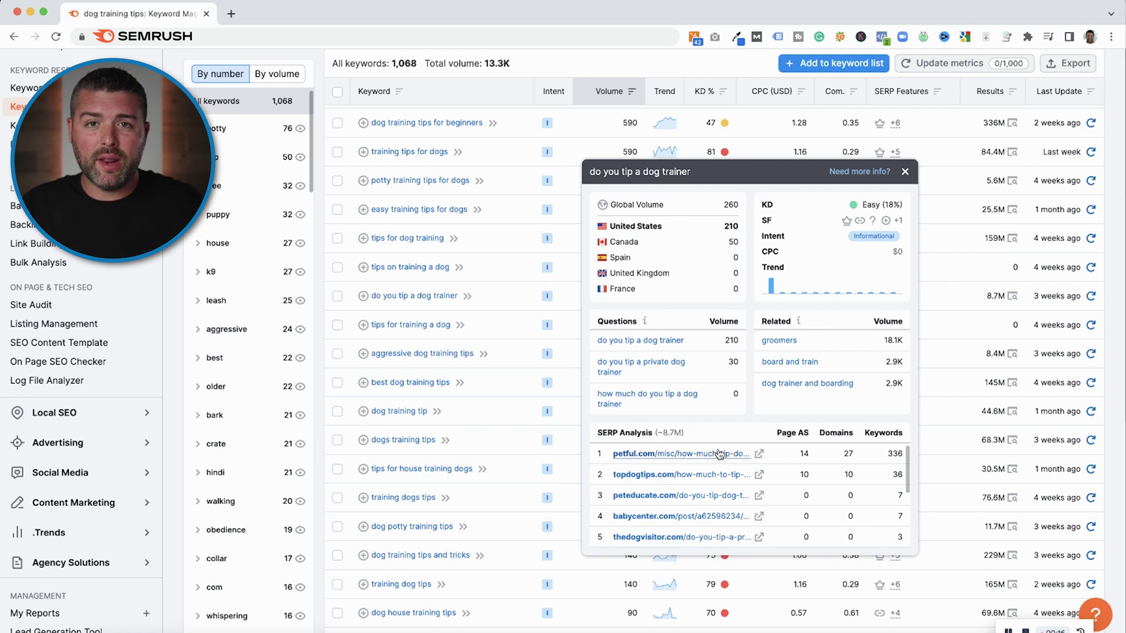
{"action": "scroll", "coordinate": [721, 503], "scroll_direction": "down", "scroll_amount": 3}
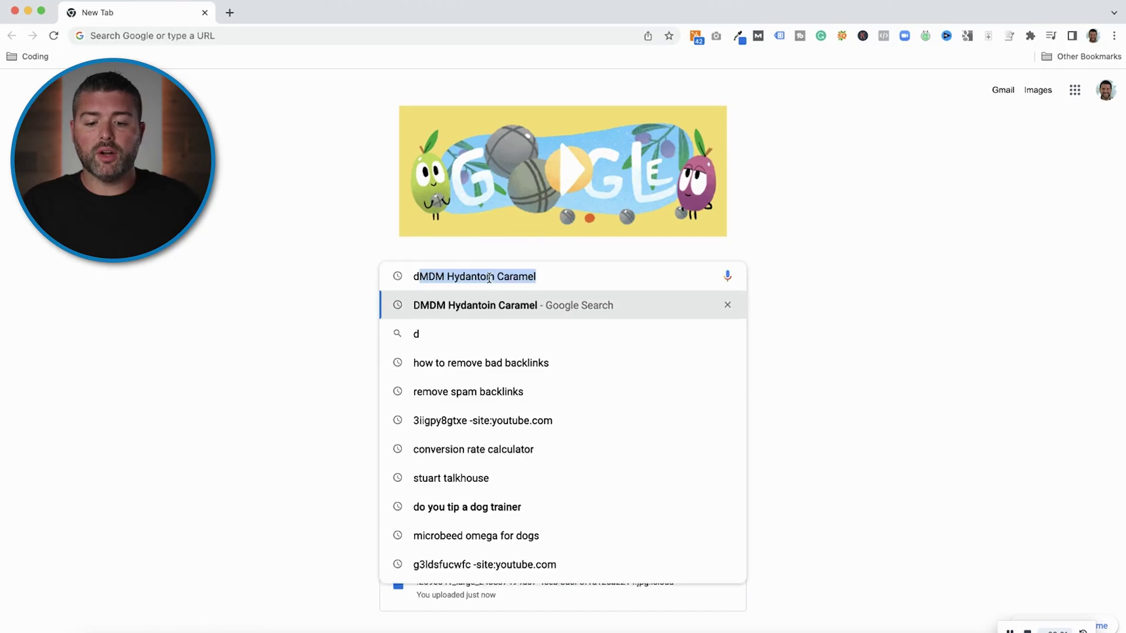
Search Google for "do you tip a dog trainer" and open the Top Dog Tips result in a new tab.
{"action": "type", "text": "o you tip a dog trainer"}
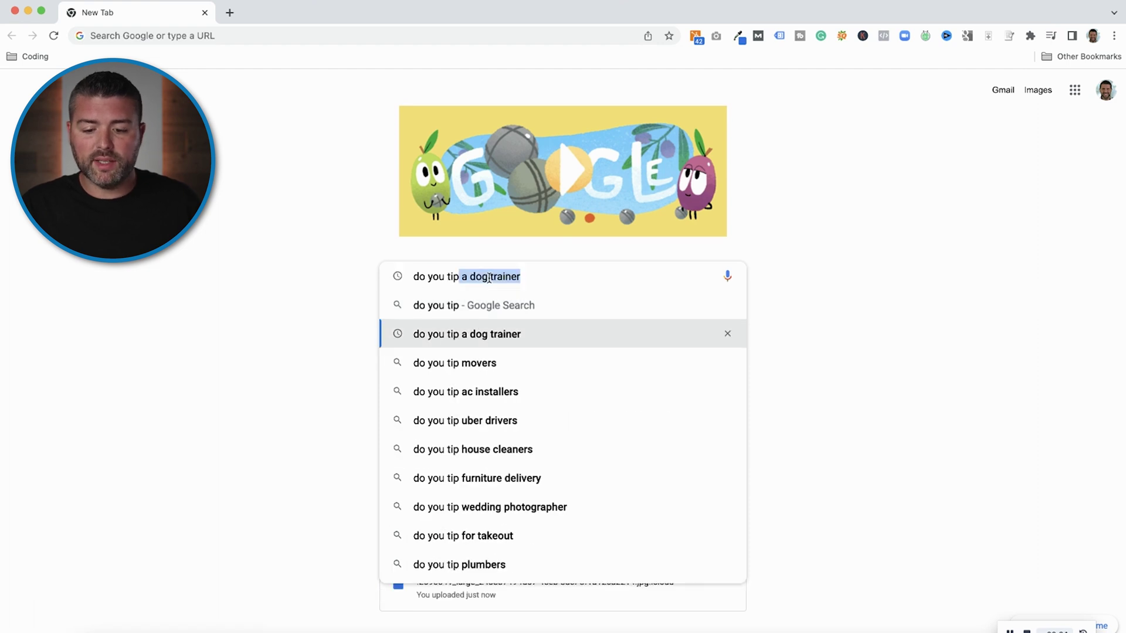
{"action": "key", "text": "Return"}
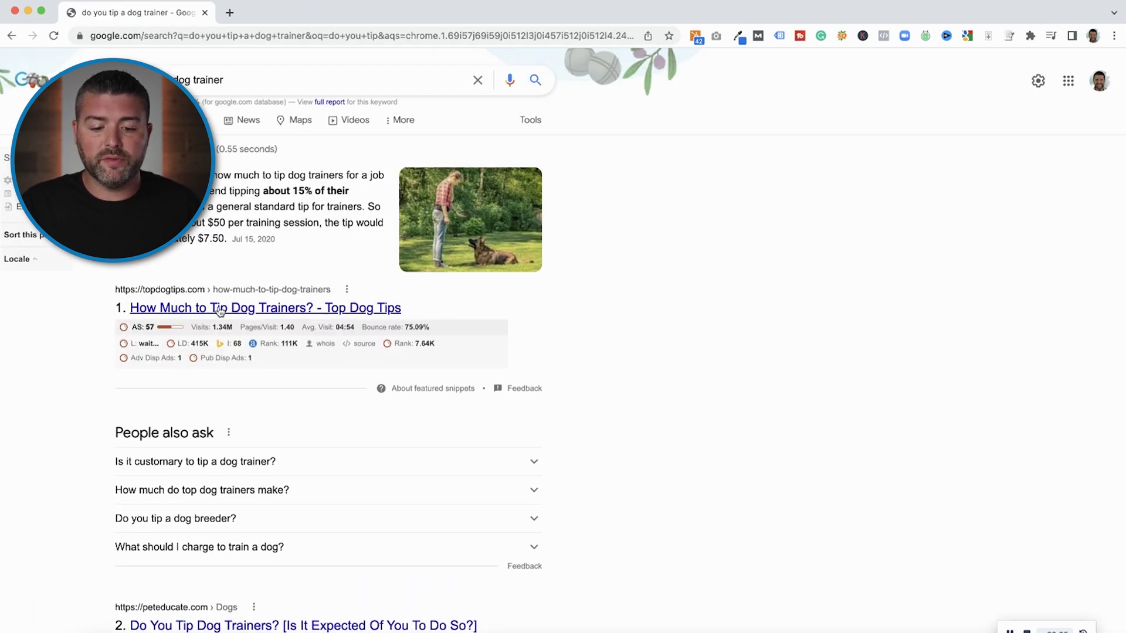
{"action": "right_click", "coordinate": [220, 310]}
{"action": "left_click", "coordinate": [246, 317]}
{"action": "scroll", "coordinate": [245, 316], "scroll_direction": "down", "scroll_amount": 3}
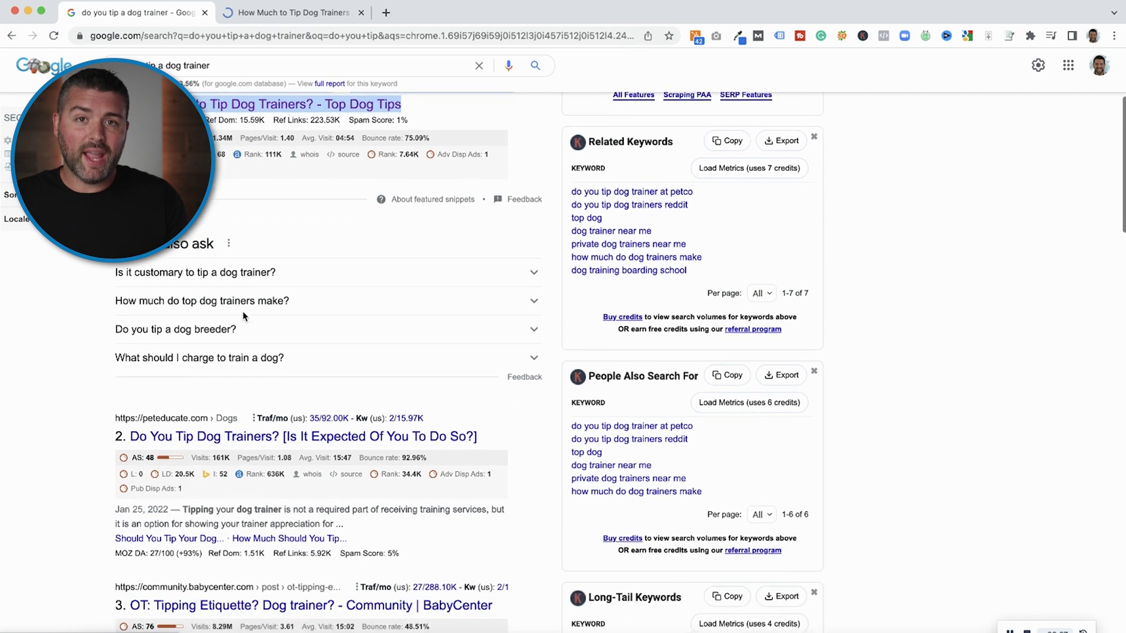
{"action": "scroll", "coordinate": [245, 317], "scroll_direction": "down", "scroll_amount": 3}
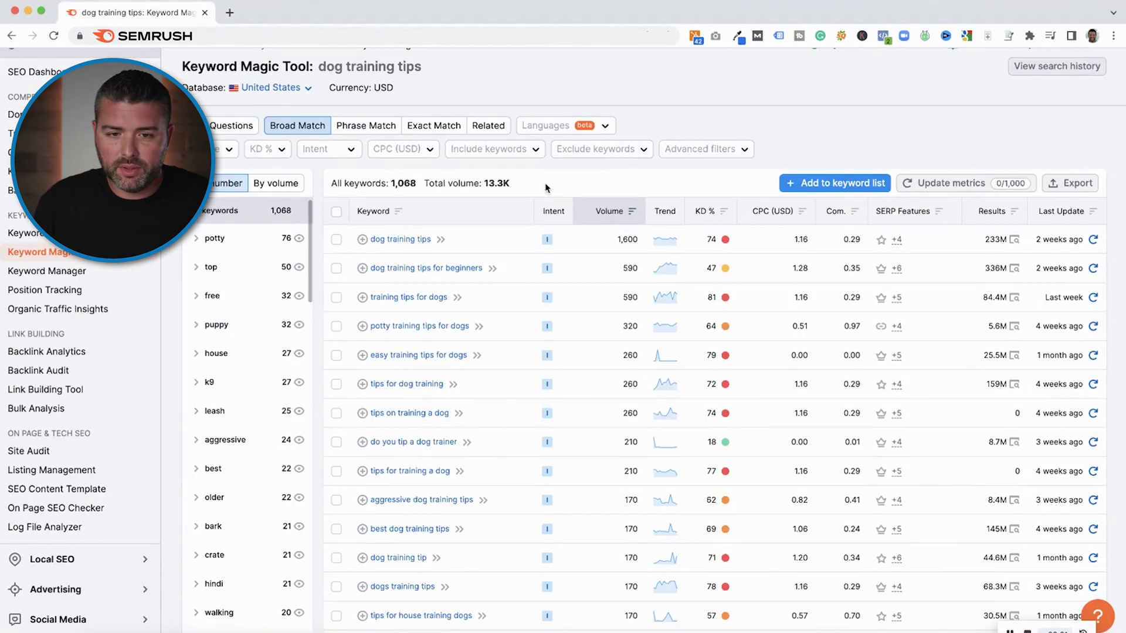
In the Semrush Keyword Magic Tool, check the details of "training tips for dogs" and "do you tip a dog trainer".
{"action": "left_click", "coordinate": [458, 298]}
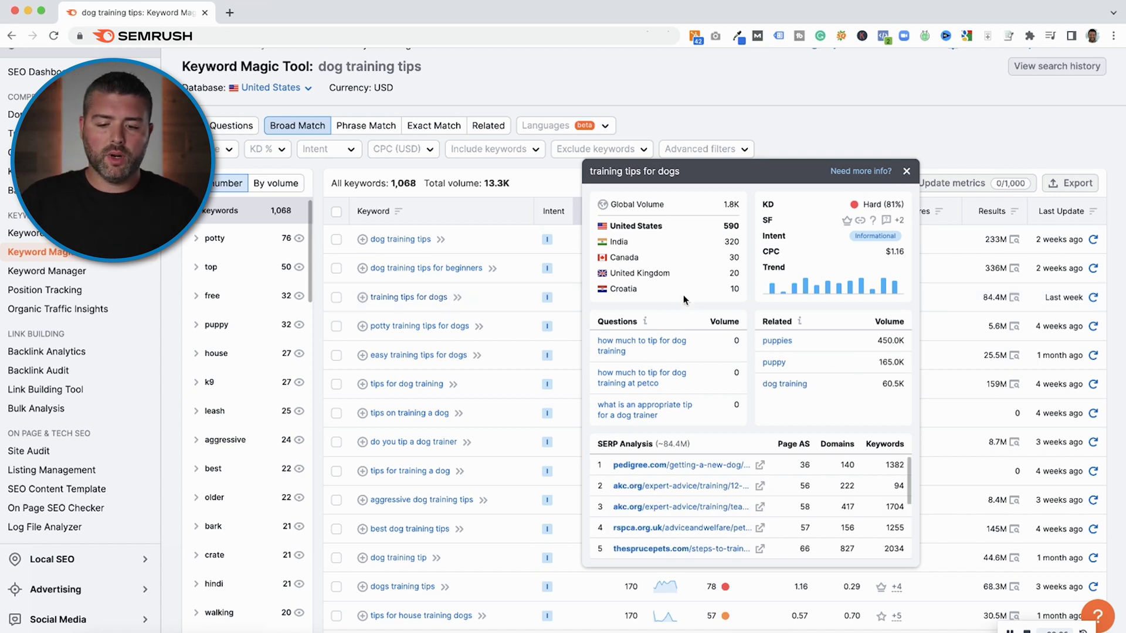
{"action": "left_click", "coordinate": [906, 171]}
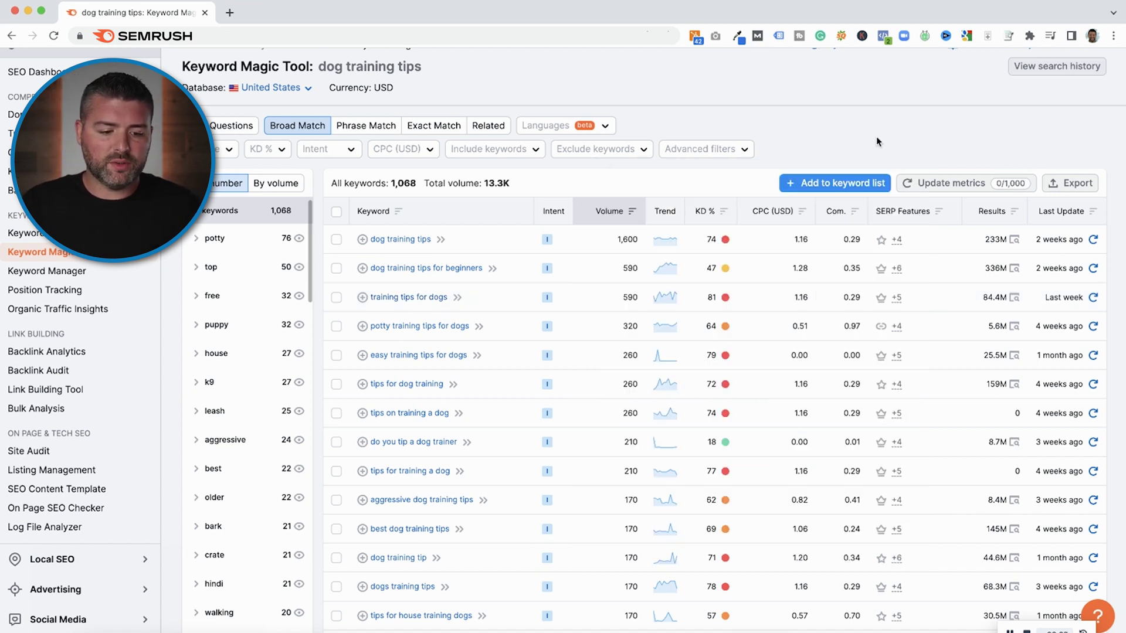
{"action": "scroll", "coordinate": [697, 365], "scroll_direction": "down", "scroll_amount": 3}
{"action": "scroll", "coordinate": [697, 368], "scroll_direction": "down", "scroll_amount": 1}
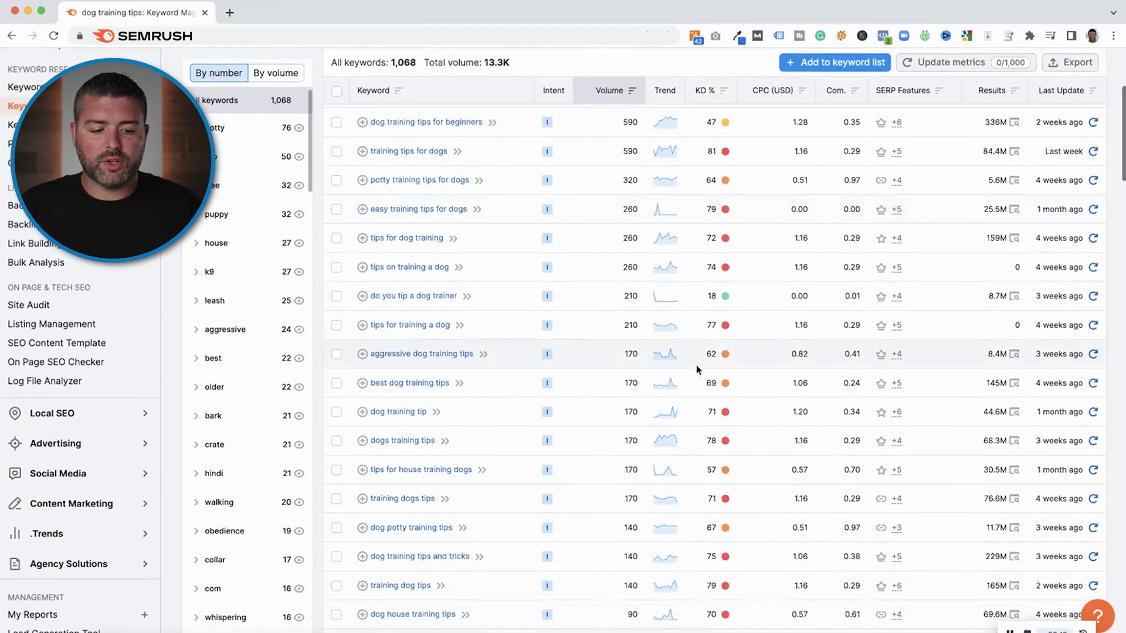
{"action": "left_click", "coordinate": [467, 298]}
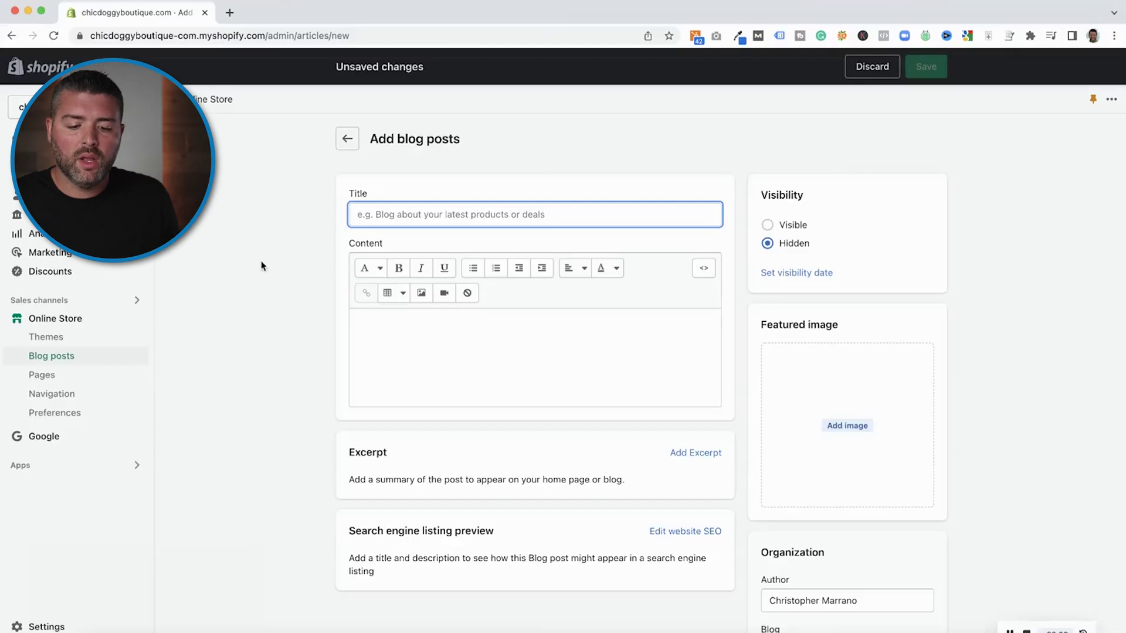
Title the new Shopify blog post "Do You Tip A Dog Trainer?".
{"action": "type", "text": "Do"}
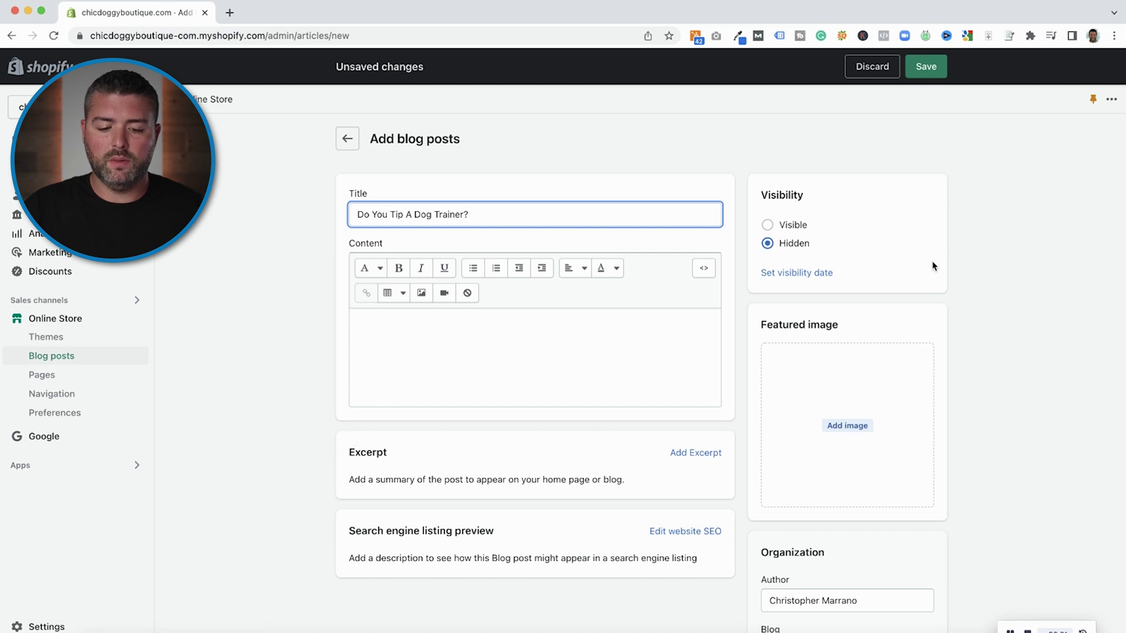
{"action": "left_click", "coordinate": [1028, 629]}
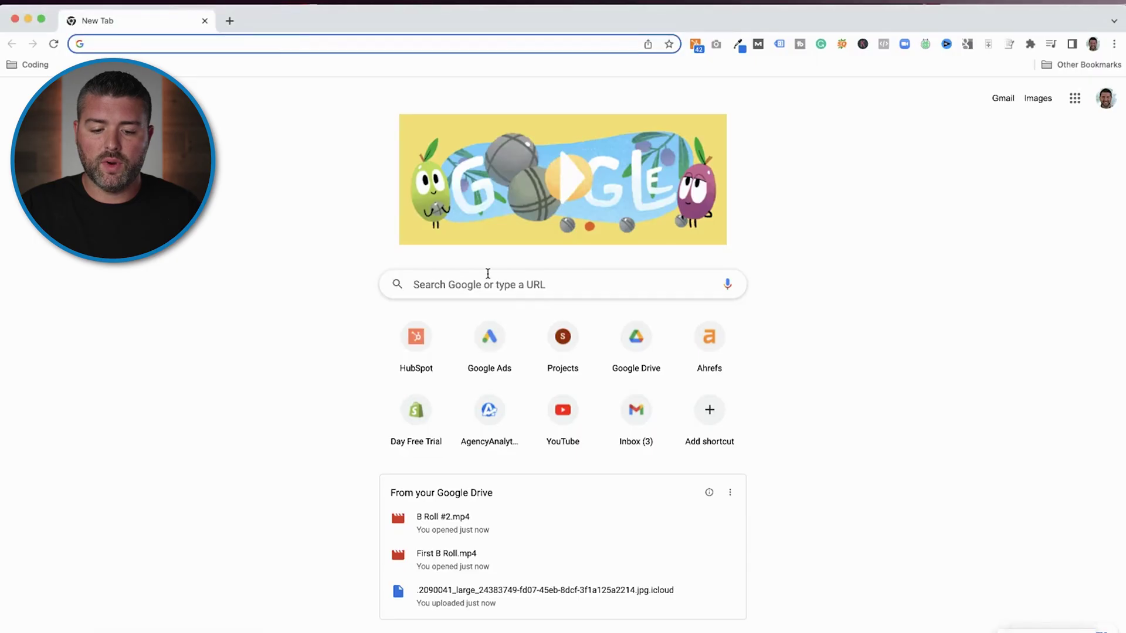
Search Google for "do you tip a dog trainer" from a new browser tab.
{"action": "left_click", "coordinate": [488, 284]}
{"action": "type", "text": "d"}
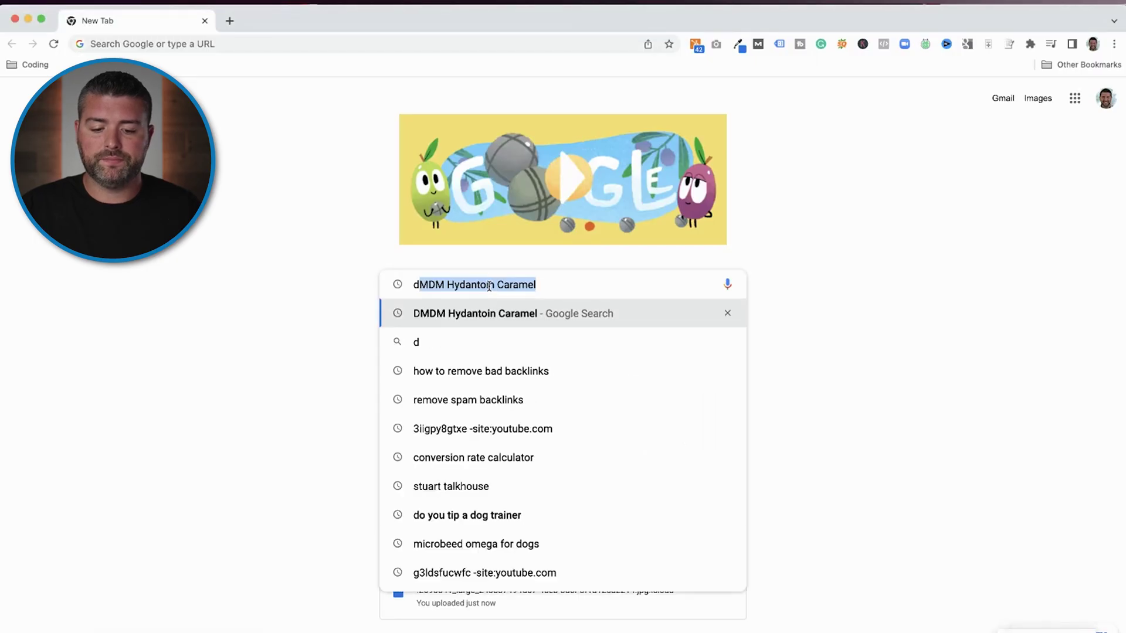
{"action": "type", "text": "o you tip"}
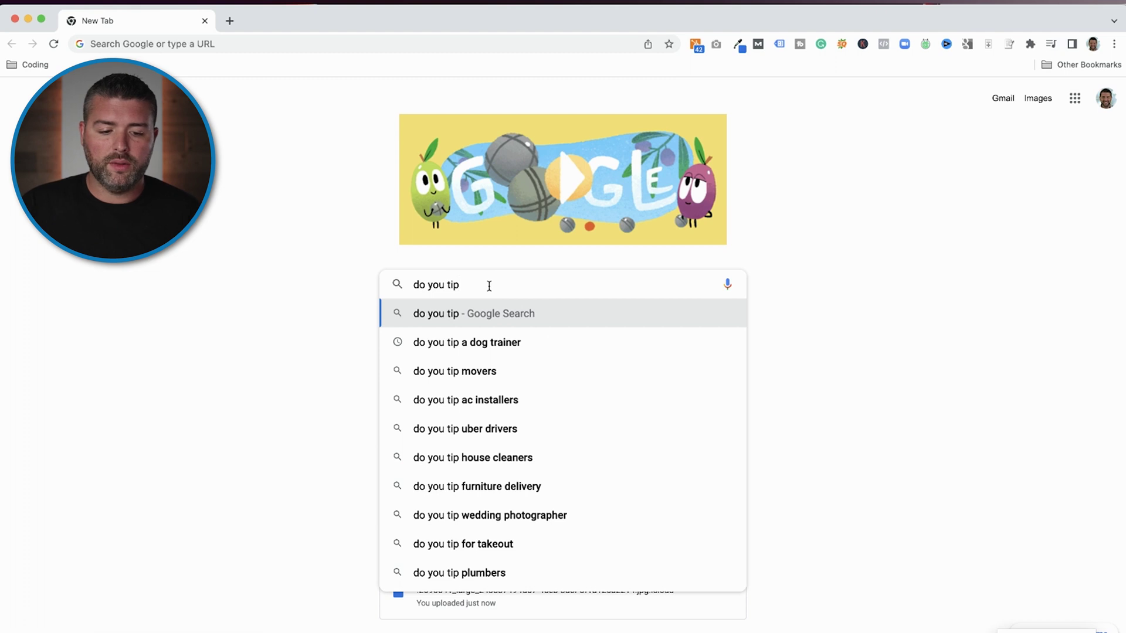
{"action": "key", "text": "Down"}
{"action": "key", "text": "Return"}
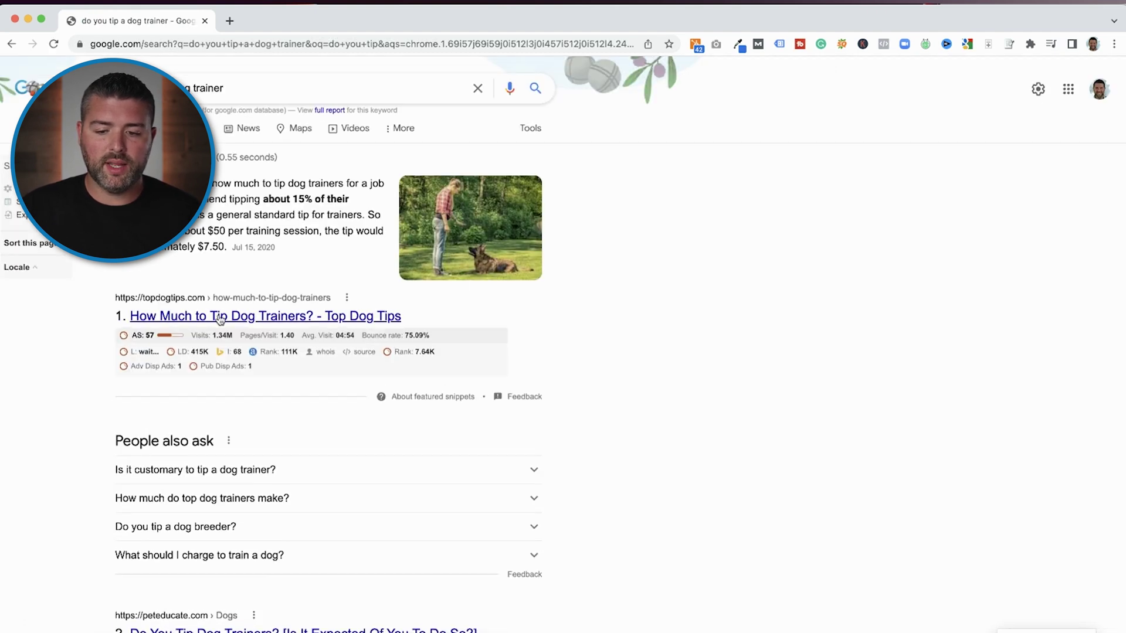
Open the Top Dog Tips result and the Petful article answering "Is it customary to tip a dog trainer?" in new tabs.
{"action": "right_click", "coordinate": [220, 319]}
{"action": "left_click", "coordinate": [243, 323]}
{"action": "scroll", "coordinate": [244, 324], "scroll_direction": "down", "scroll_amount": 3}
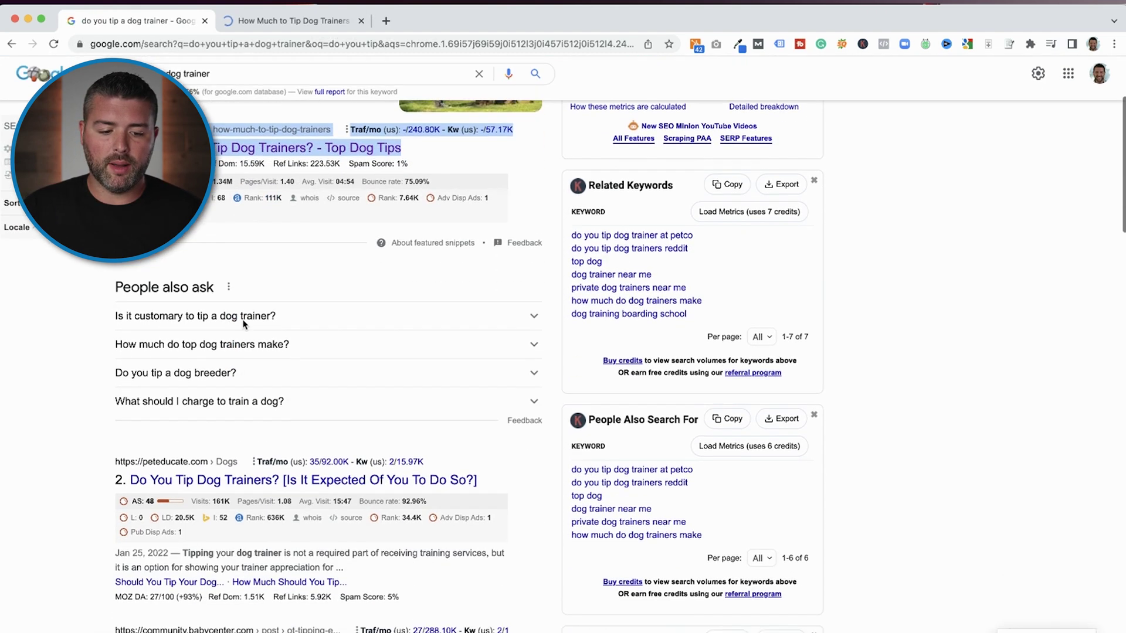
{"action": "scroll", "coordinate": [244, 324], "scroll_direction": "down", "scroll_amount": 2}
{"action": "left_click", "coordinate": [218, 210]}
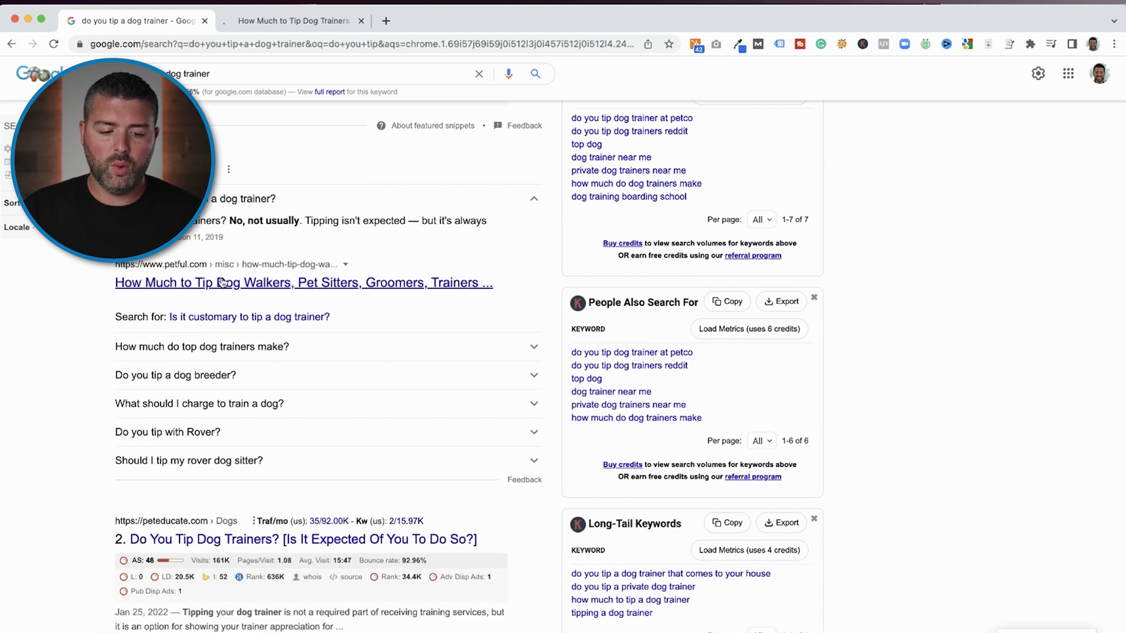
{"action": "right_click", "coordinate": [221, 279]}
{"action": "left_click", "coordinate": [245, 285]}
Expand the related question "Do you tip a dog breeder?" and open the peteducate.com result in a new tab.
{"action": "scroll", "coordinate": [236, 334], "scroll_direction": "down", "scroll_amount": 2}
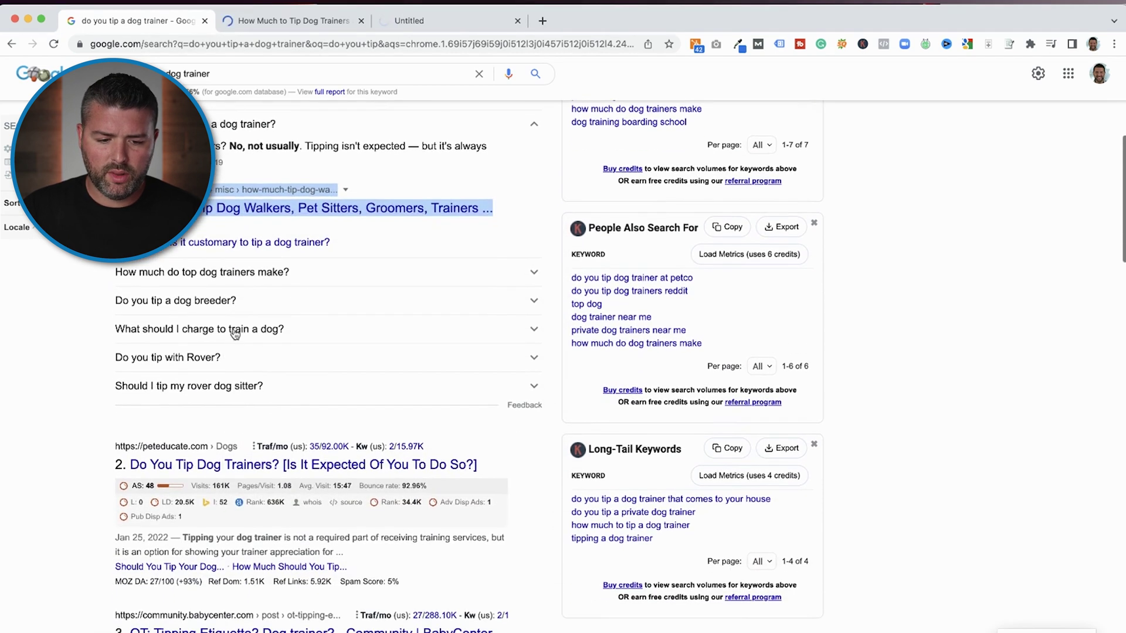
{"action": "left_click", "coordinate": [218, 302]}
{"action": "left_click", "coordinate": [218, 308]}
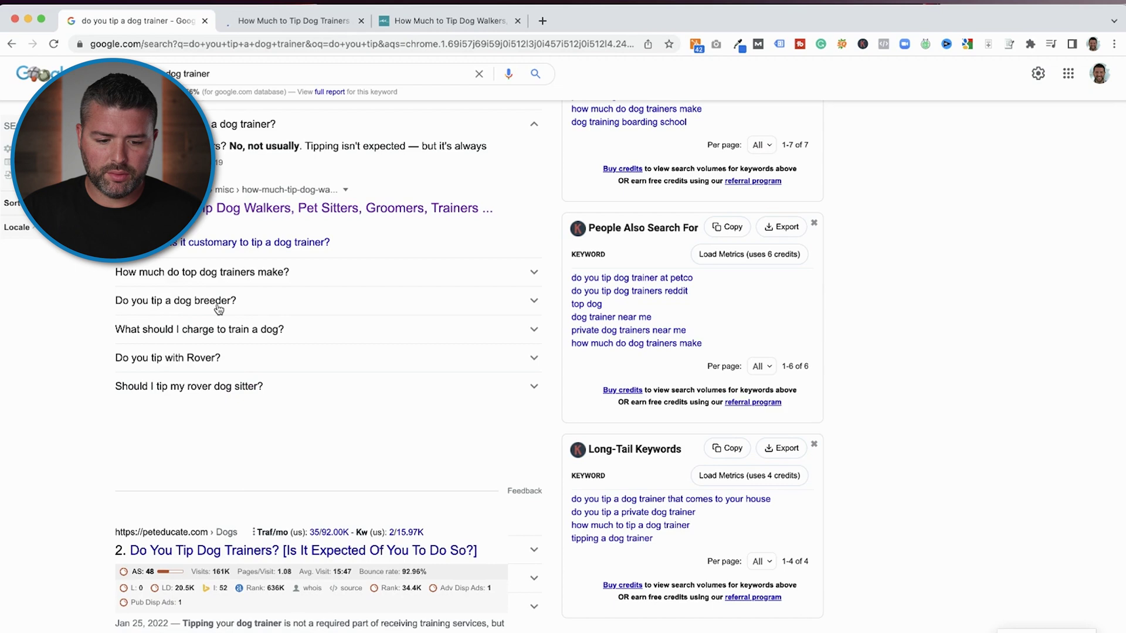
{"action": "scroll", "coordinate": [229, 322], "scroll_direction": "down", "scroll_amount": 3}
{"action": "right_click", "coordinate": [251, 369]}
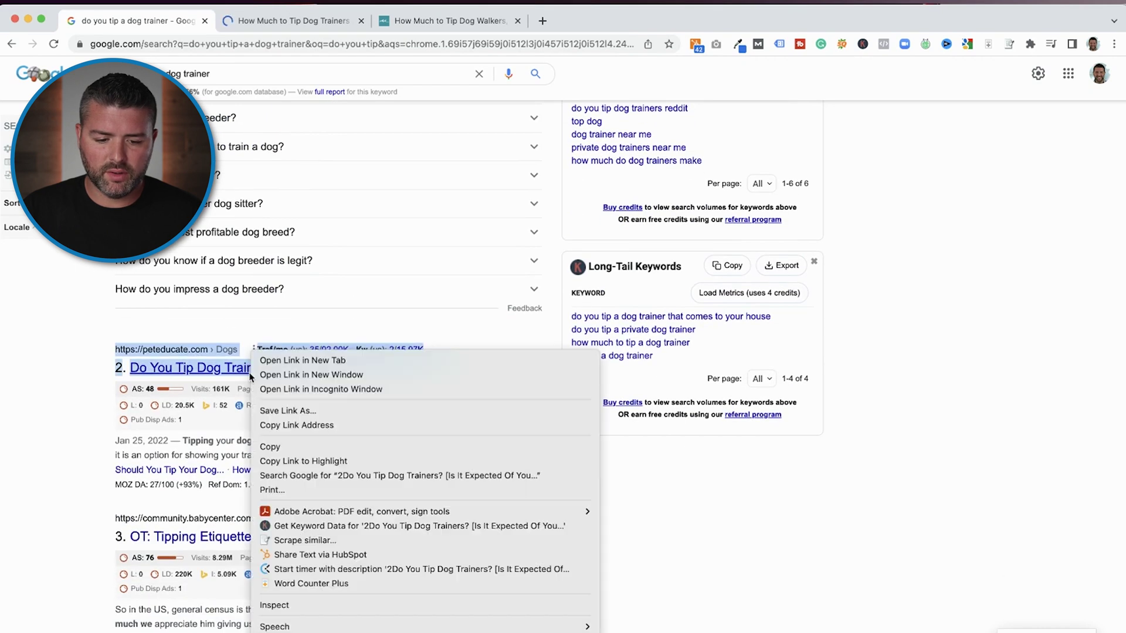
{"action": "left_click", "coordinate": [269, 360]}
Open the BabyCenter tipping etiquette result and The Dog Visitor's private dog trainer result in new tabs.
{"action": "scroll", "coordinate": [269, 360], "scroll_direction": "down", "scroll_amount": 3}
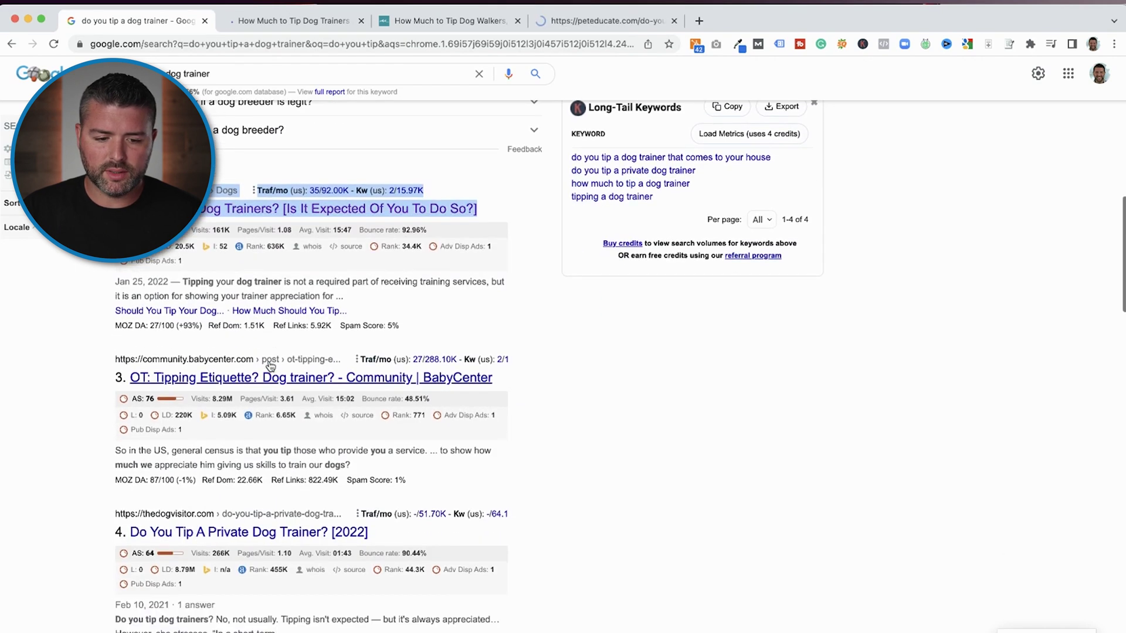
{"action": "right_click", "coordinate": [275, 378]}
{"action": "left_click", "coordinate": [295, 357]}
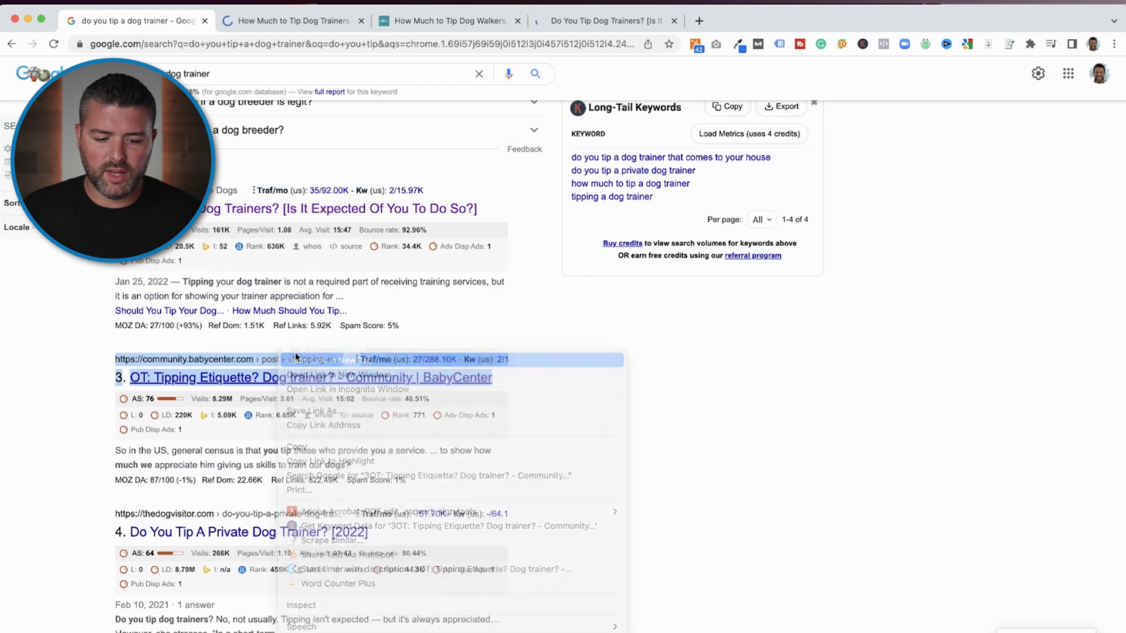
{"action": "scroll", "coordinate": [296, 357], "scroll_direction": "down", "scroll_amount": 3}
{"action": "right_click", "coordinate": [298, 363]}
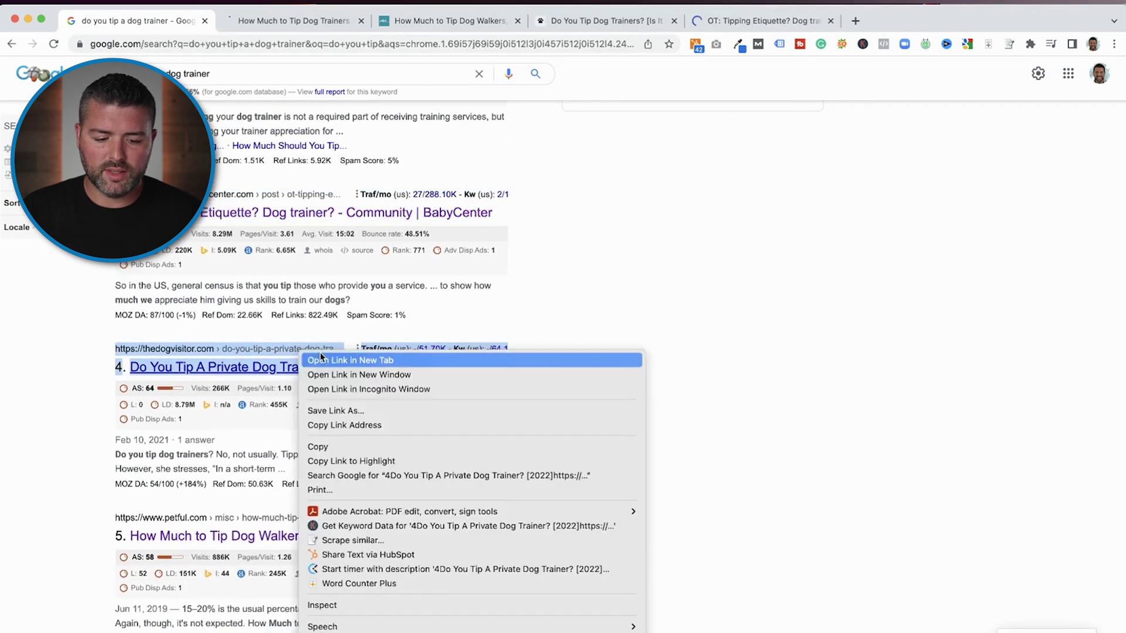
{"action": "left_click", "coordinate": [322, 359]}
Review the Top Dog Tips article on tipping dog trainers, from the highlighted passage back up through its headings.
{"action": "scroll", "coordinate": [321, 359], "scroll_direction": "down", "scroll_amount": 1}
{"action": "left_click", "coordinate": [296, 23]}
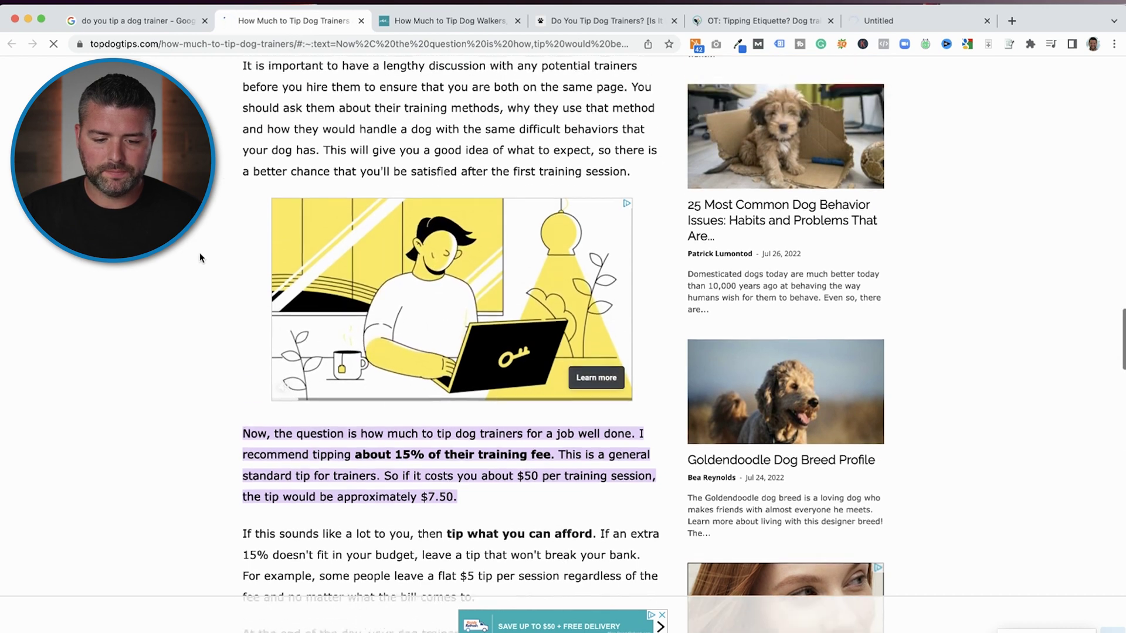
{"action": "scroll", "coordinate": [200, 258], "scroll_direction": "up", "scroll_amount": 15}
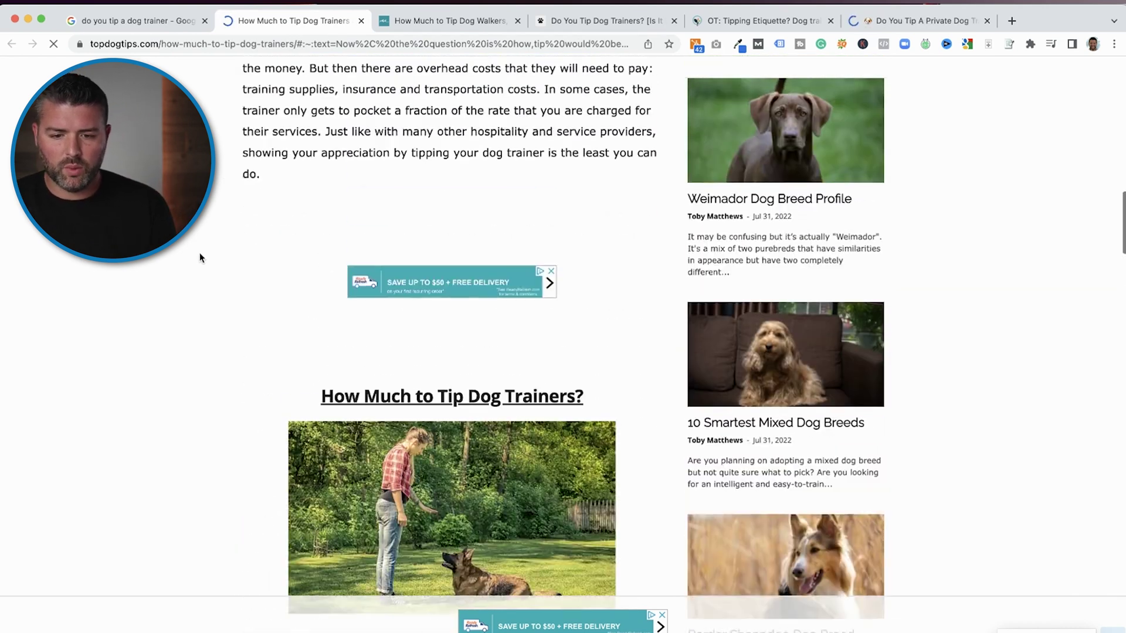
{"action": "scroll", "coordinate": [200, 258], "scroll_direction": "up", "scroll_amount": 20}
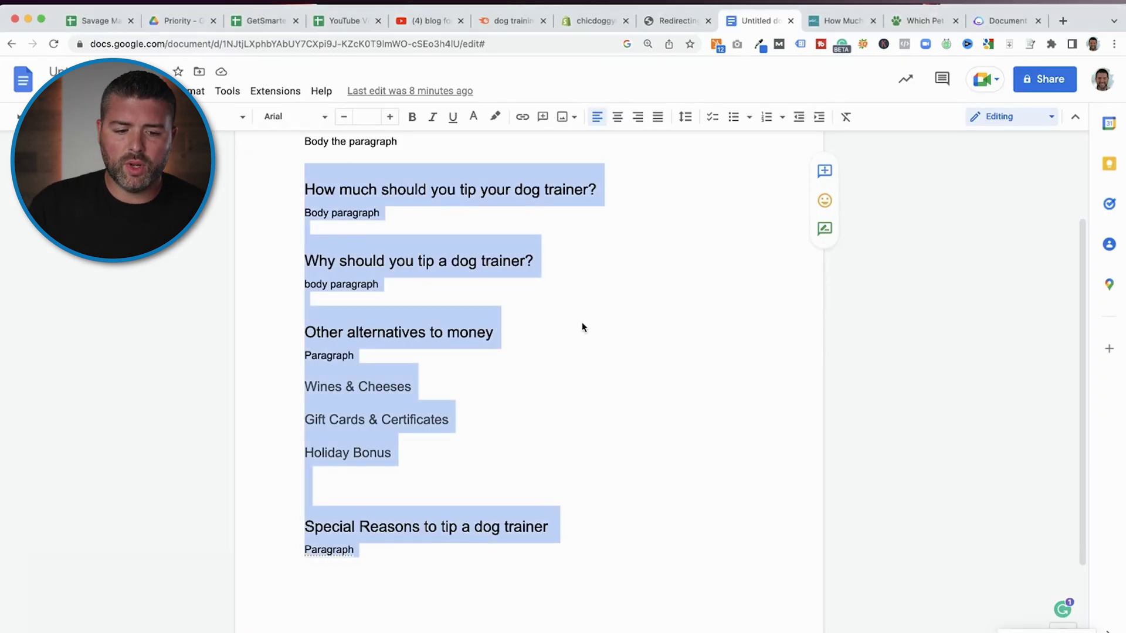
In the Google Docs outline, replace everything below the title with the full article text from the clipboard.
{"action": "scroll", "coordinate": [583, 328], "scroll_direction": "up", "scroll_amount": 3}
{"action": "left_click", "coordinate": [362, 278]}
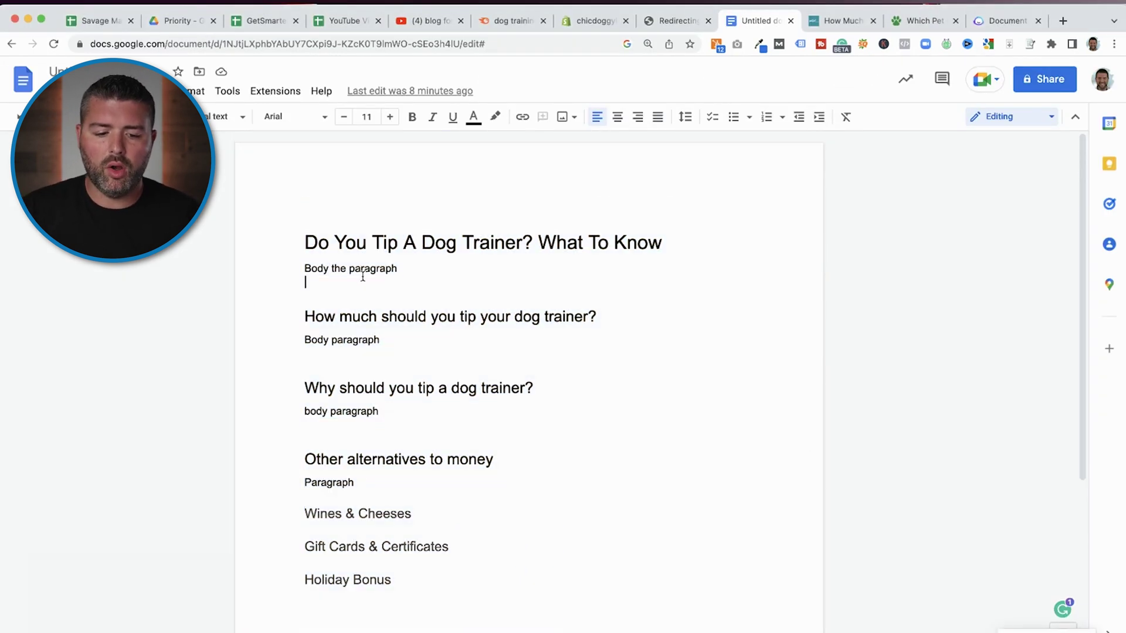
{"action": "left_click_drag", "start_coordinate": [303, 270], "coordinate": [307, 604]}
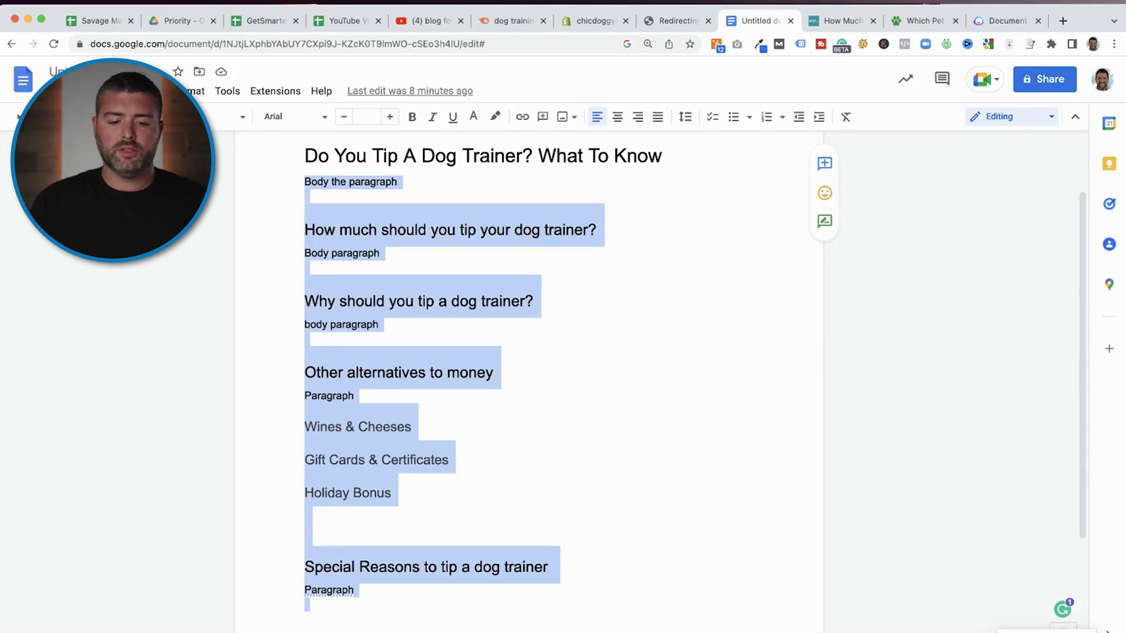
{"action": "key", "text": "ctrl+v"}
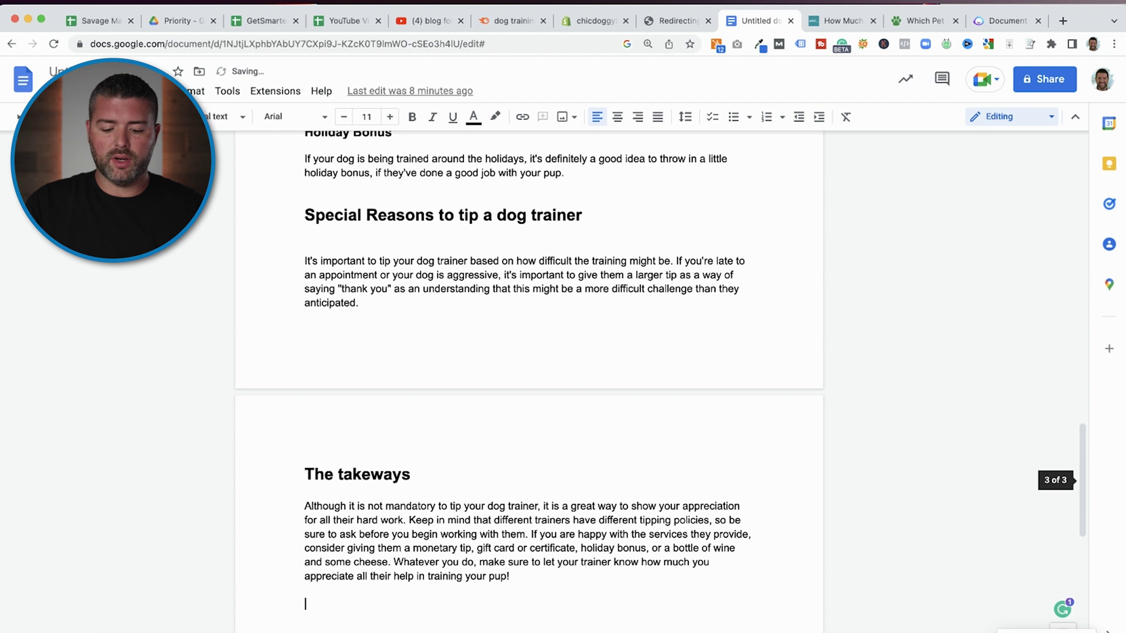
{"action": "scroll", "coordinate": [561, 498], "scroll_direction": "up", "scroll_amount": 8}
{"action": "scroll", "coordinate": [560, 496], "scroll_direction": "up", "scroll_amount": 10}
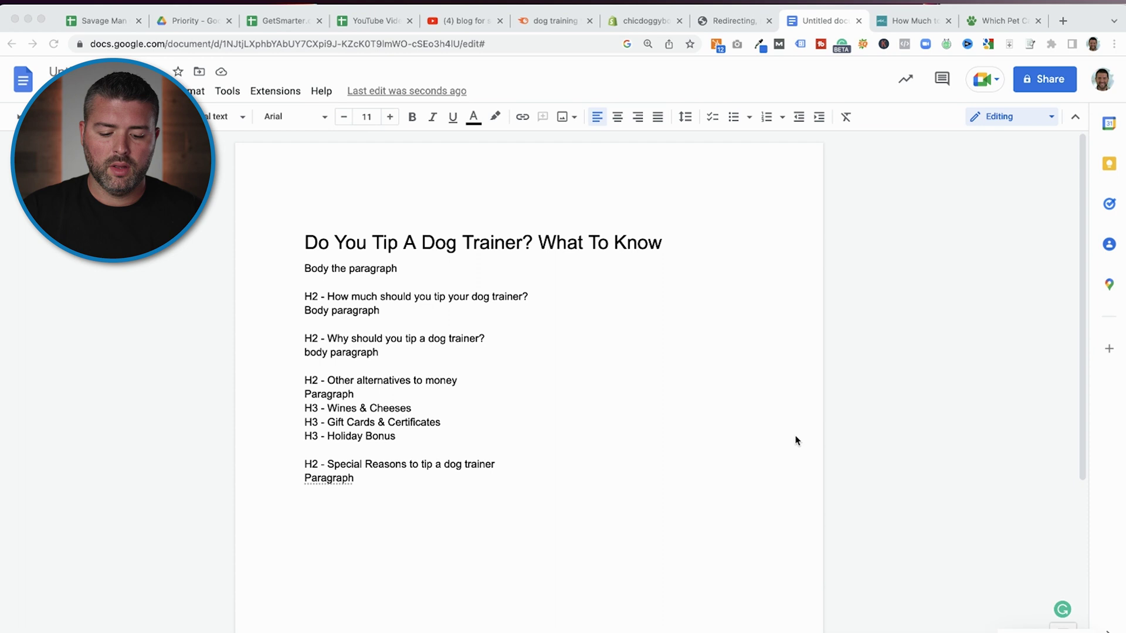
Format the line "How much should you tip your dog trainer?" as Heading 2 and delete its "H2 -" prefix.
{"action": "triple_click", "coordinate": [599, 233]}
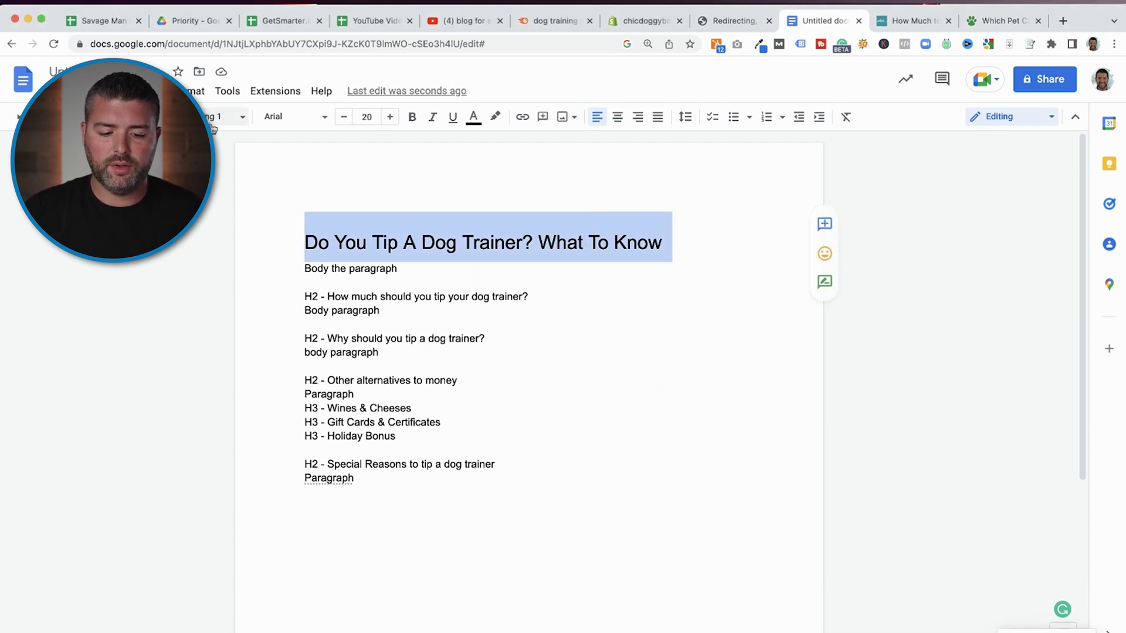
{"action": "left_click_drag", "start_coordinate": [405, 268], "coordinate": [284, 268]}
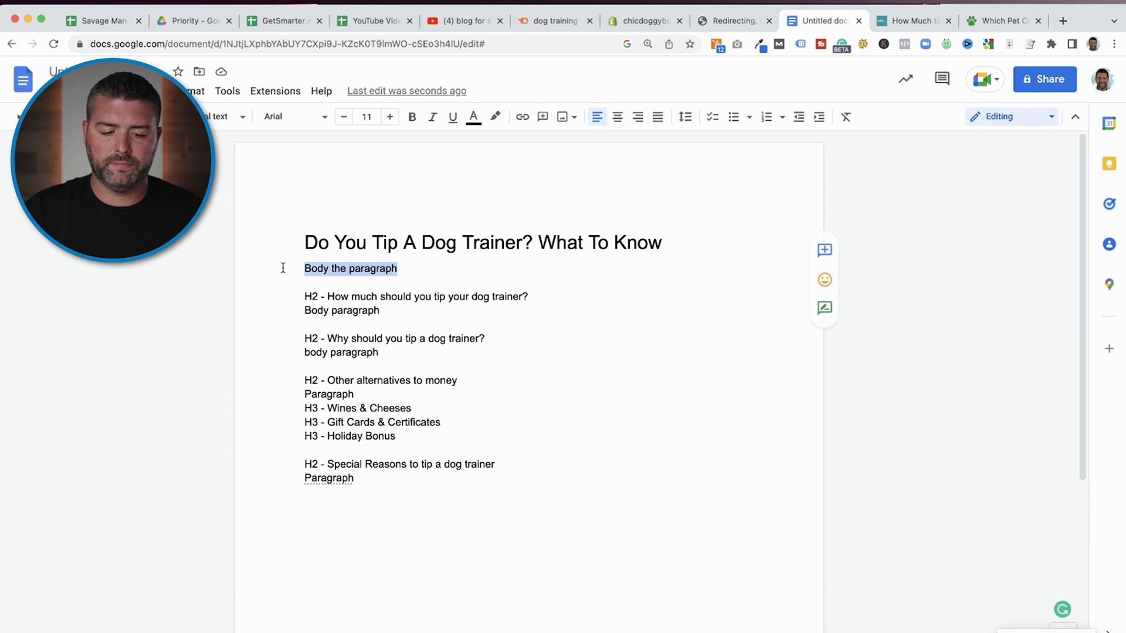
{"action": "left_click_drag", "start_coordinate": [526, 298], "coordinate": [324, 302]}
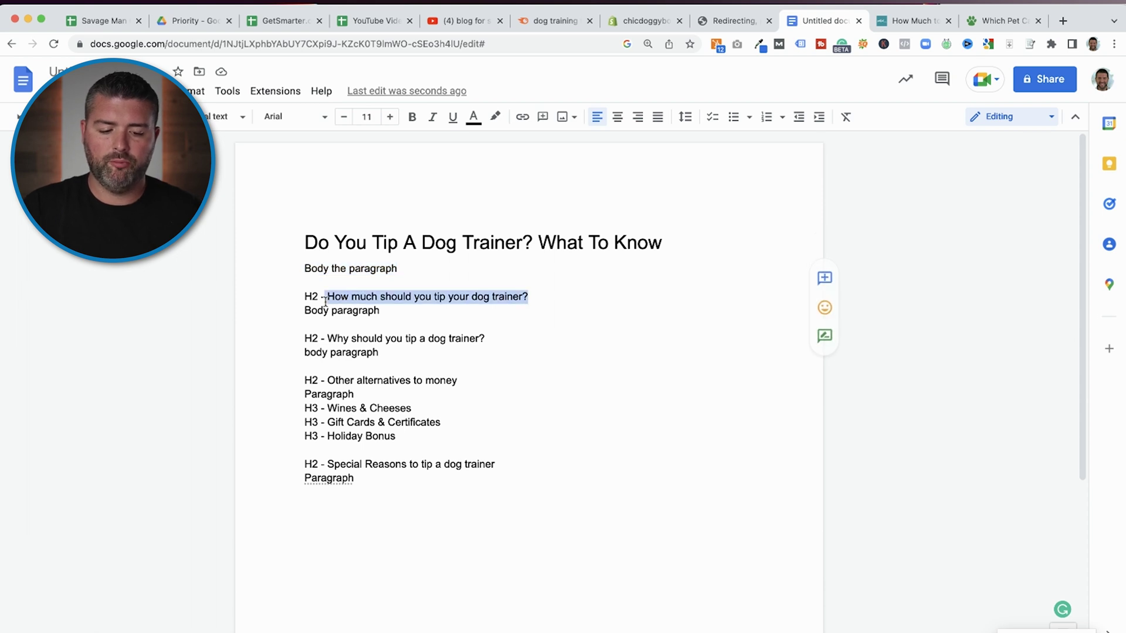
{"action": "left_click", "coordinate": [222, 116]}
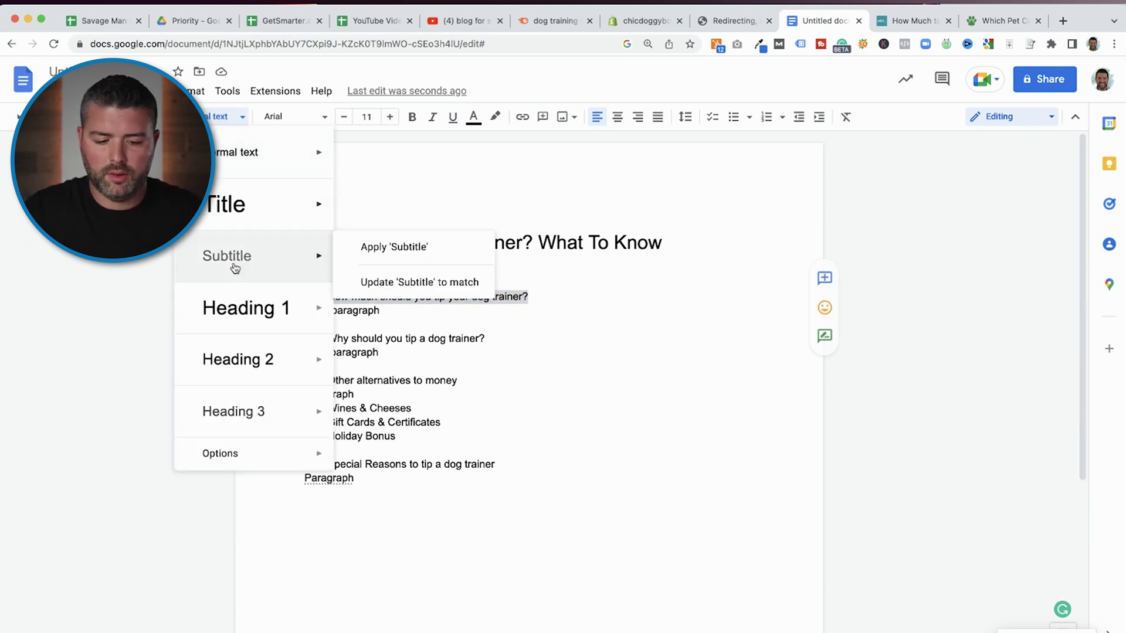
{"action": "left_click", "coordinate": [258, 355]}
{"action": "left_click", "coordinate": [332, 317]}
{"action": "key", "text": "BackSpace"}
{"action": "key", "text": "BackSpace"}
{"action": "key", "text": "BackSpace"}
{"action": "key", "text": "BackSpace"}
{"action": "key", "text": "Delete"}
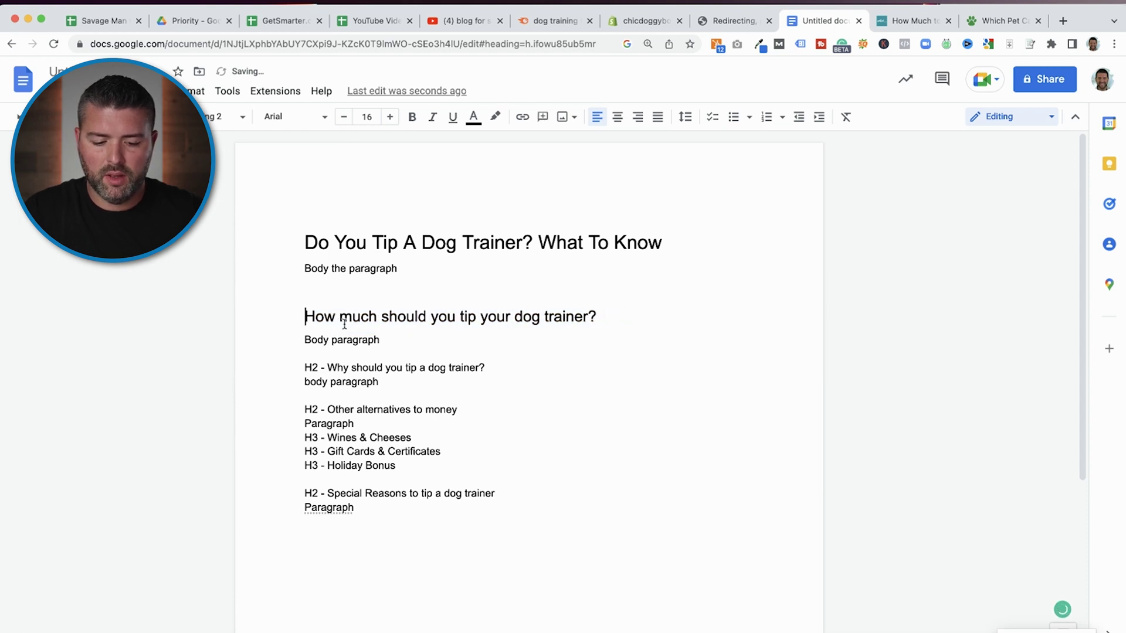
Delete the "H2 -" prefix from "Why should you tip a dog trainer?" and format the line as Heading 2.
{"action": "left_click_drag", "start_coordinate": [332, 370], "coordinate": [305, 368]}
{"action": "key", "text": "BackSpace"}
{"action": "left_click_drag", "start_coordinate": [469, 370], "coordinate": [326, 368]}
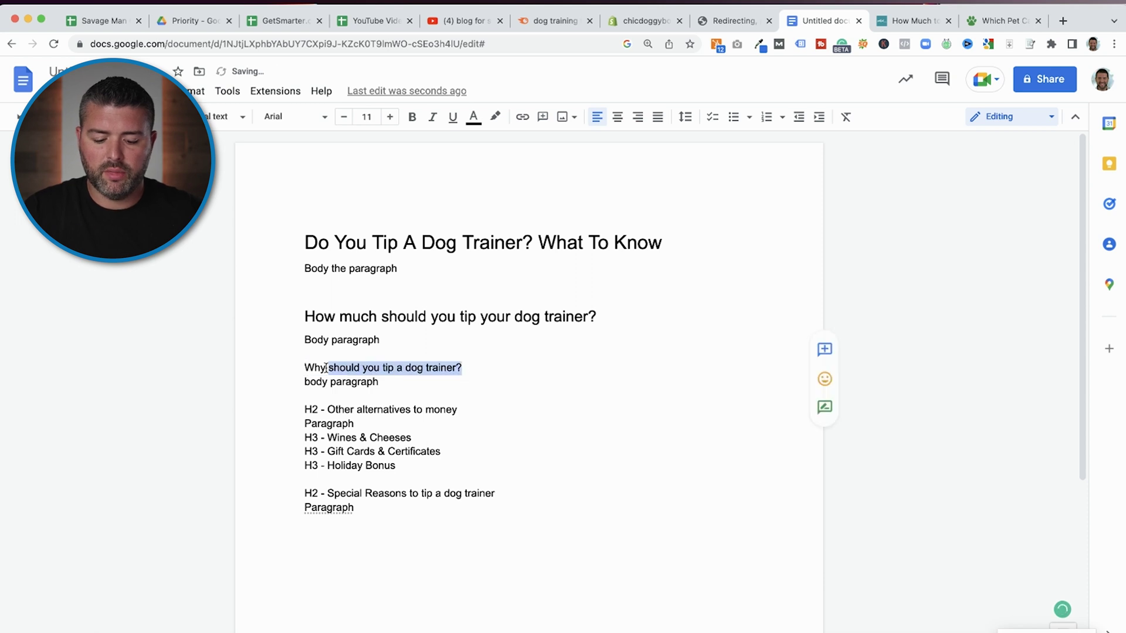
{"action": "left_click", "coordinate": [238, 117]}
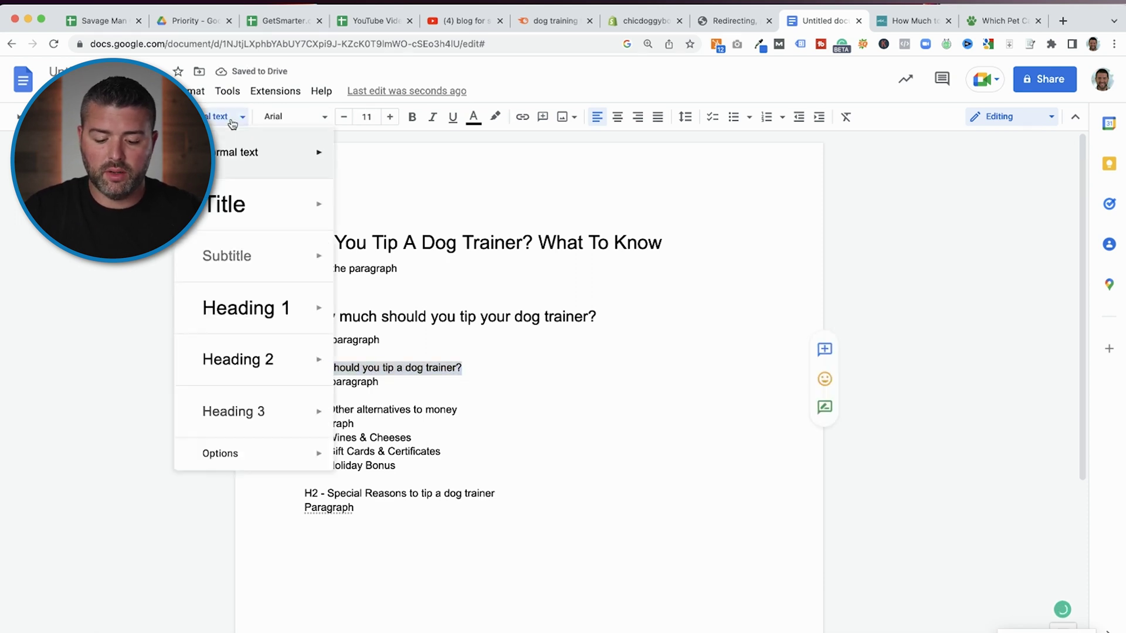
{"action": "mouse_move", "coordinate": [258, 318]}
{"action": "left_click", "coordinate": [266, 356]}
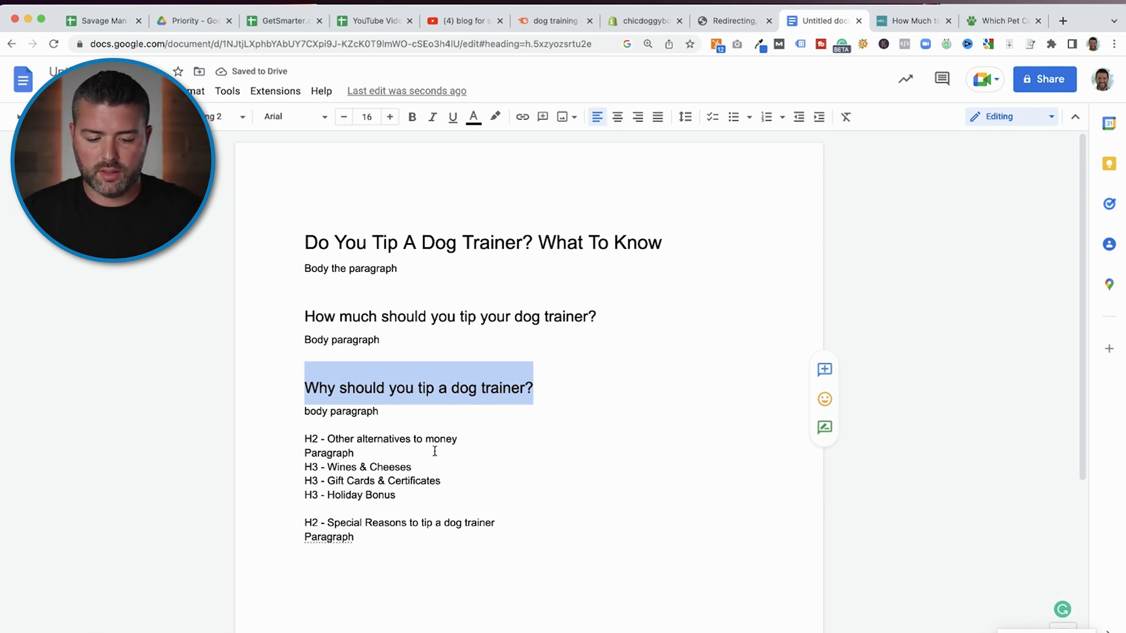
Delete the "H2 -" prefix from "Other alternatives to money" and format the line as Heading 2.
{"action": "left_click_drag", "start_coordinate": [327, 439], "coordinate": [279, 441]}
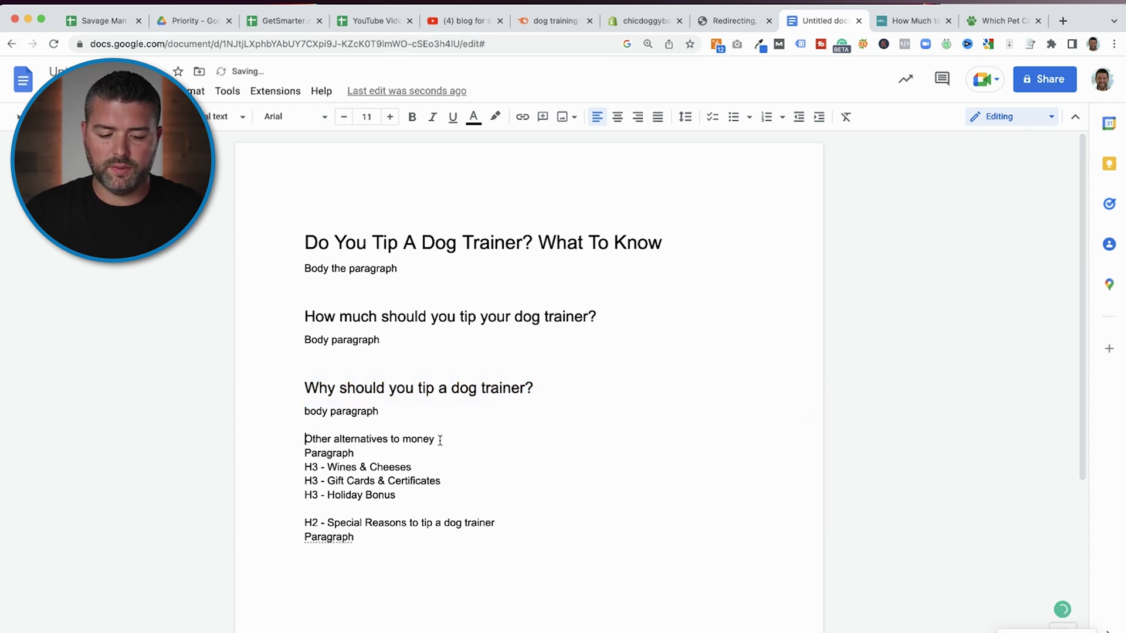
{"action": "left_click_drag", "start_coordinate": [437, 441], "coordinate": [307, 440]}
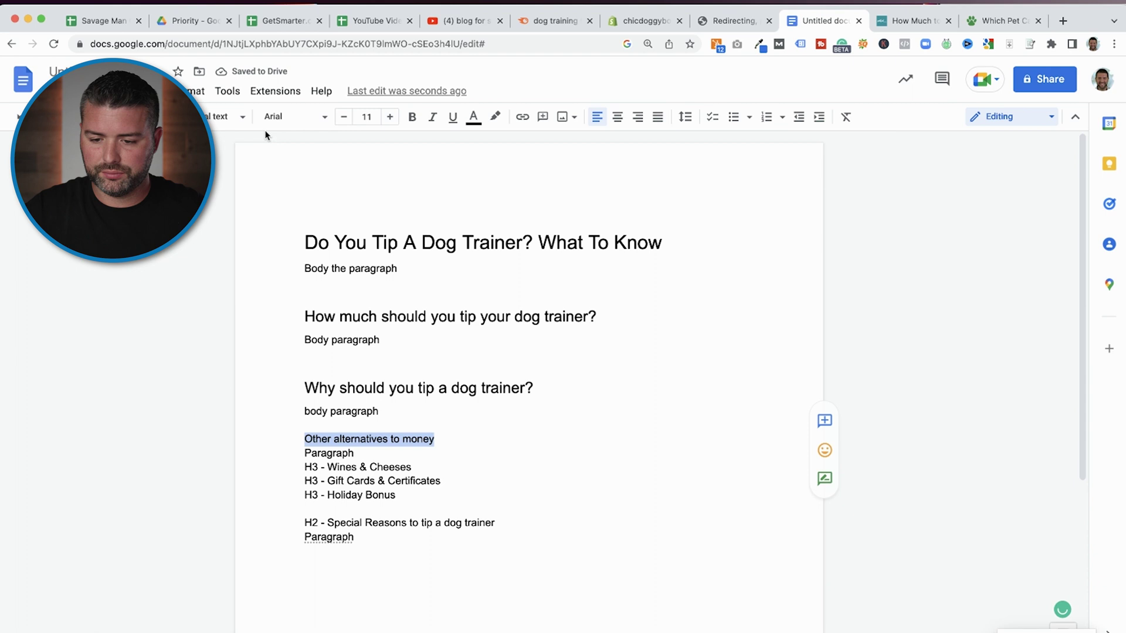
{"action": "left_click", "coordinate": [225, 116]}
{"action": "left_click", "coordinate": [255, 367]}
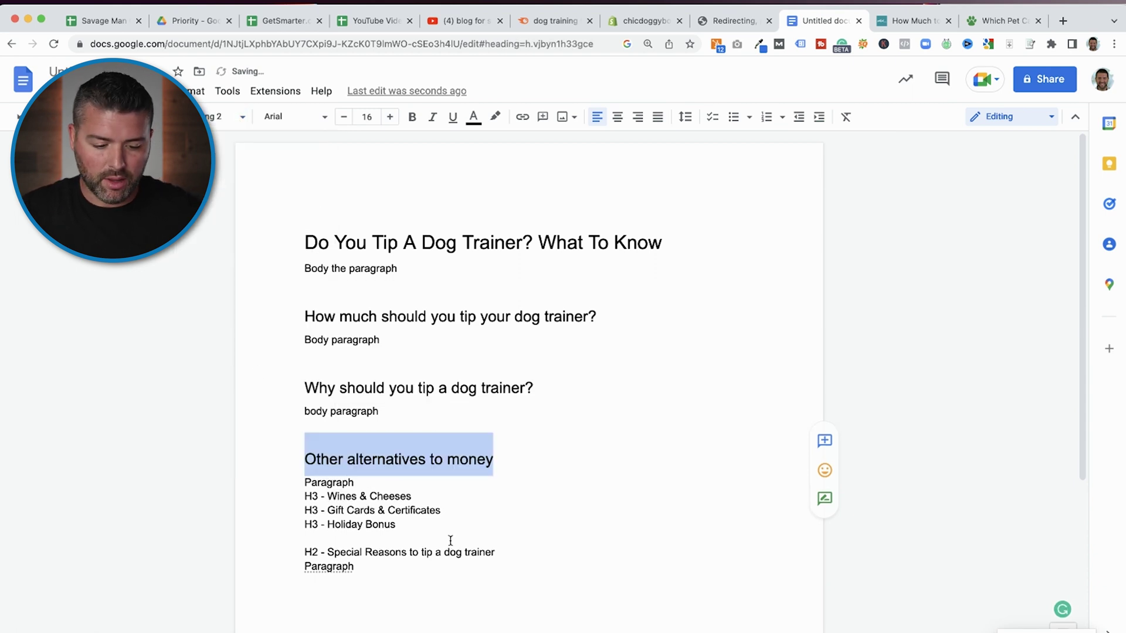
Format the Wines & Cheeses, Gift Cards & Certificates and Holiday Bonus lines as Heading 3.
{"action": "left_click_drag", "start_coordinate": [326, 496], "coordinate": [407, 525]}
{"action": "left_click", "coordinate": [228, 116]}
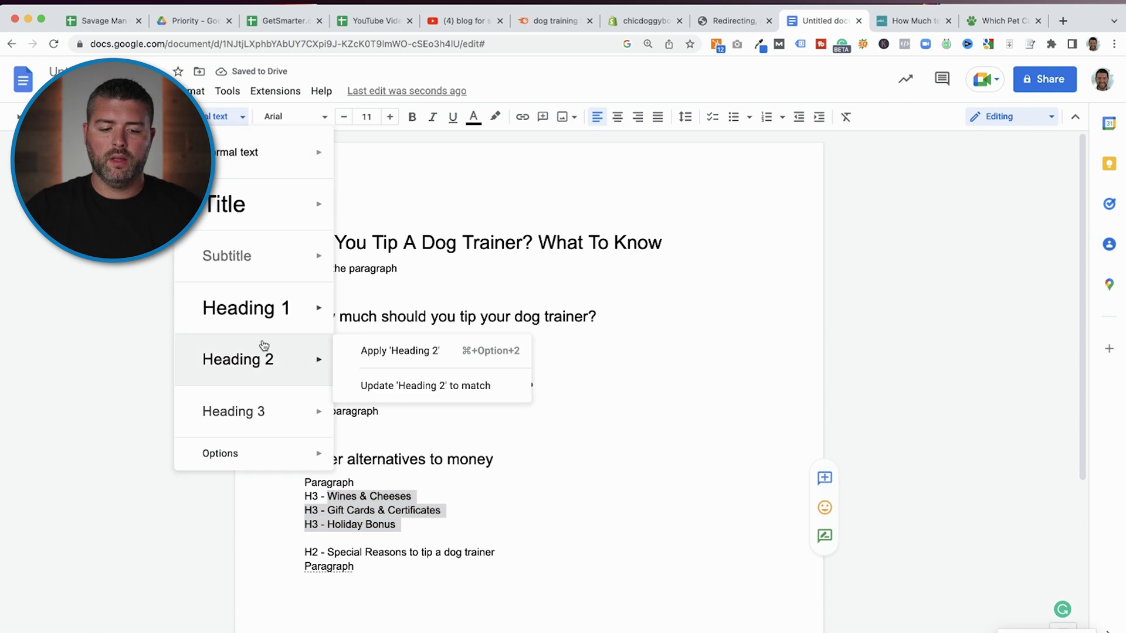
{"action": "left_click", "coordinate": [264, 396]}
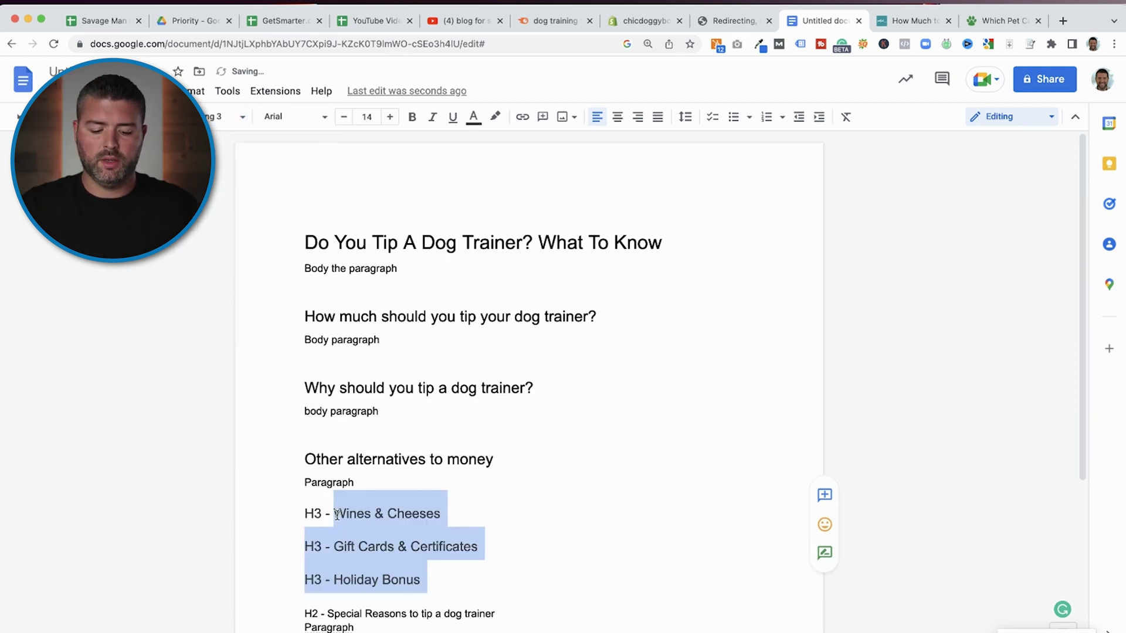
Delete the "H3 -" prefixes from the subheadings under "Other alternatives to money", starting with Wines & Cheeses.
{"action": "left_click", "coordinate": [336, 510]}
{"action": "key", "text": "BackSpace"}
{"action": "key", "text": "BackSpace"}
{"action": "key", "text": "BackSpace"}
{"action": "key", "text": "BackSpace"}
{"action": "key", "text": "BackSpace"}
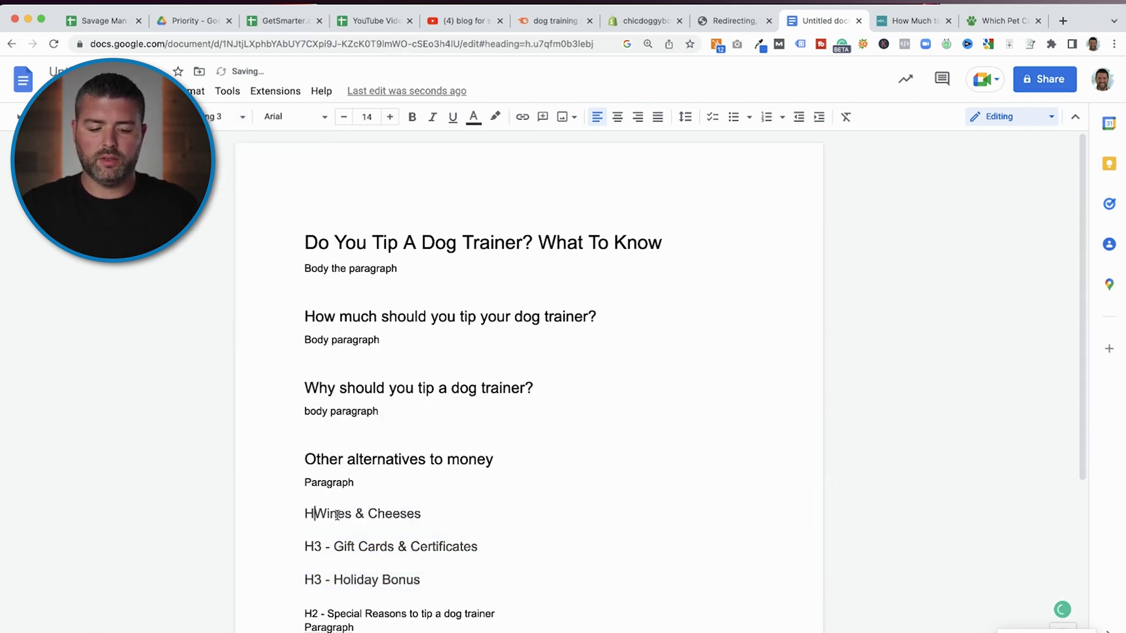
{"action": "key", "text": "Down"}
{"action": "key", "text": "Down"}
{"action": "key", "text": "Down"}
{"action": "key", "text": "Up"}
{"action": "key", "text": "Up"}
{"action": "key", "text": "Up"}
{"action": "key", "text": "Down"}
{"action": "key", "text": "BackSpace"}
{"action": "key", "text": "BackSpace"}
{"action": "key", "text": "BackSpace"}
{"action": "key", "text": "BackSpace"}
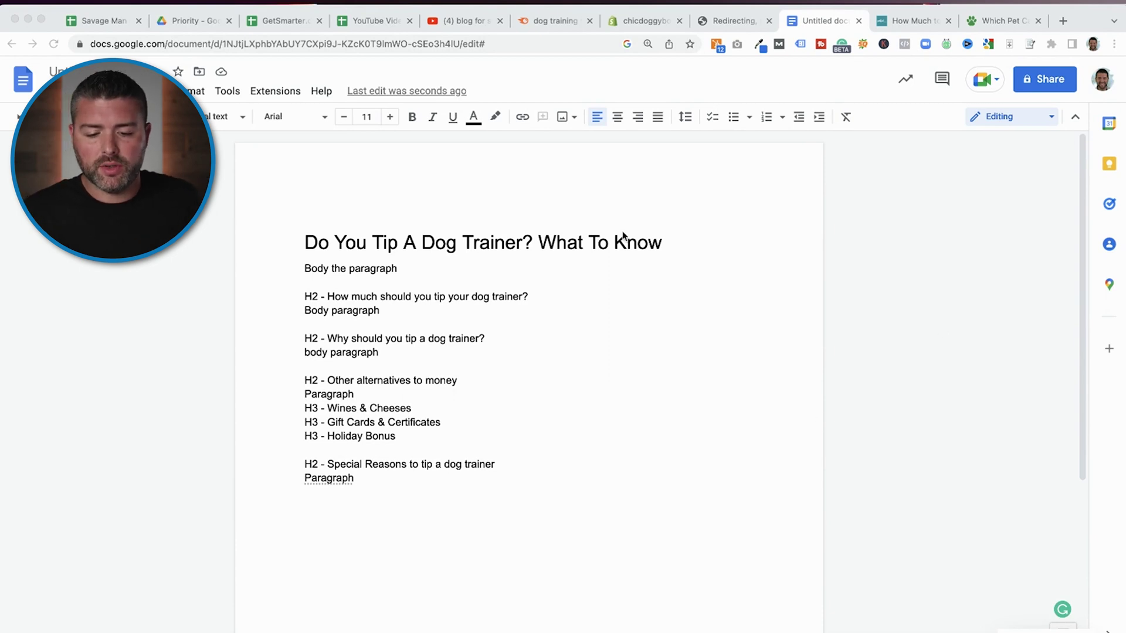
Format the line "How much should you tip your dog trainer?" as Heading 2 and delete its "H2 -" prefix.
{"action": "triple_click", "coordinate": [599, 234]}
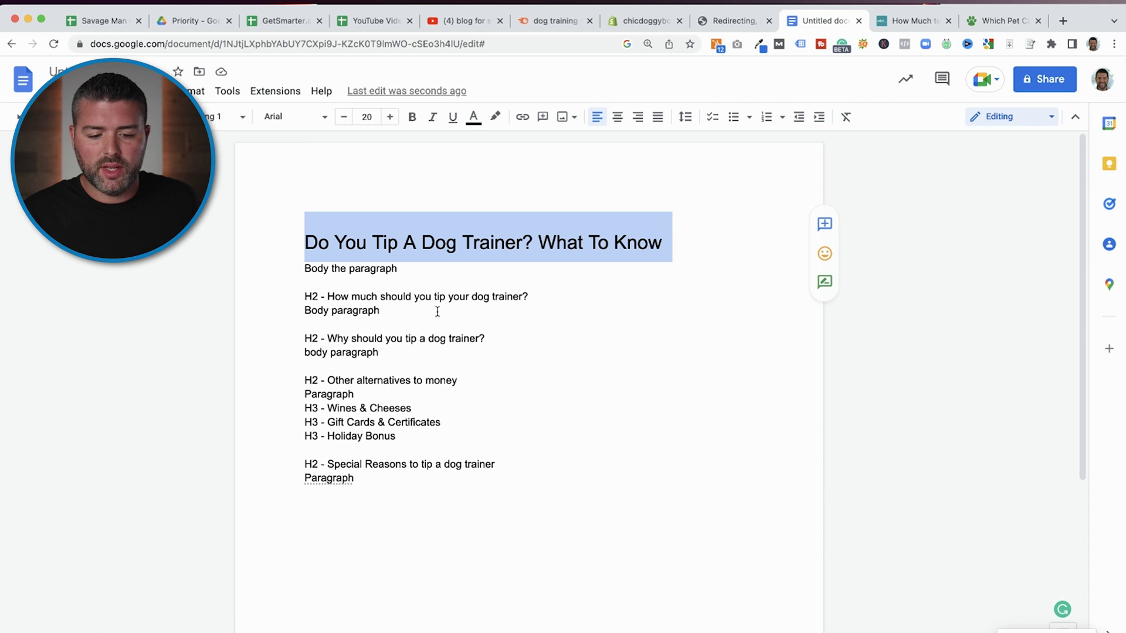
{"action": "left_click_drag", "start_coordinate": [404, 268], "coordinate": [283, 265]}
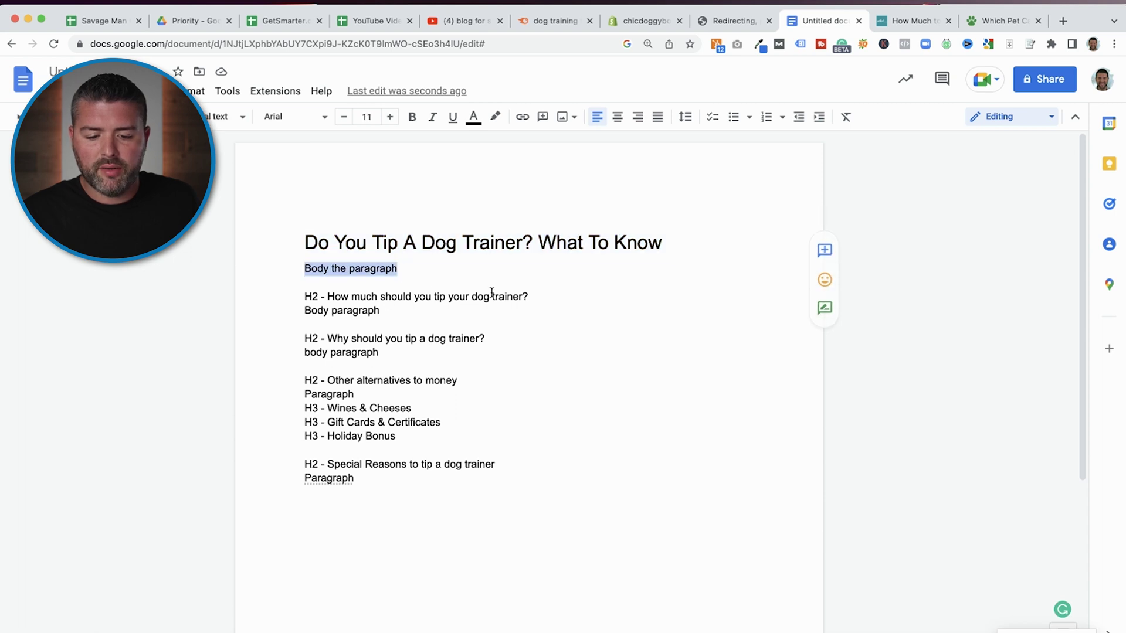
{"action": "left_click_drag", "start_coordinate": [529, 299], "coordinate": [325, 302]}
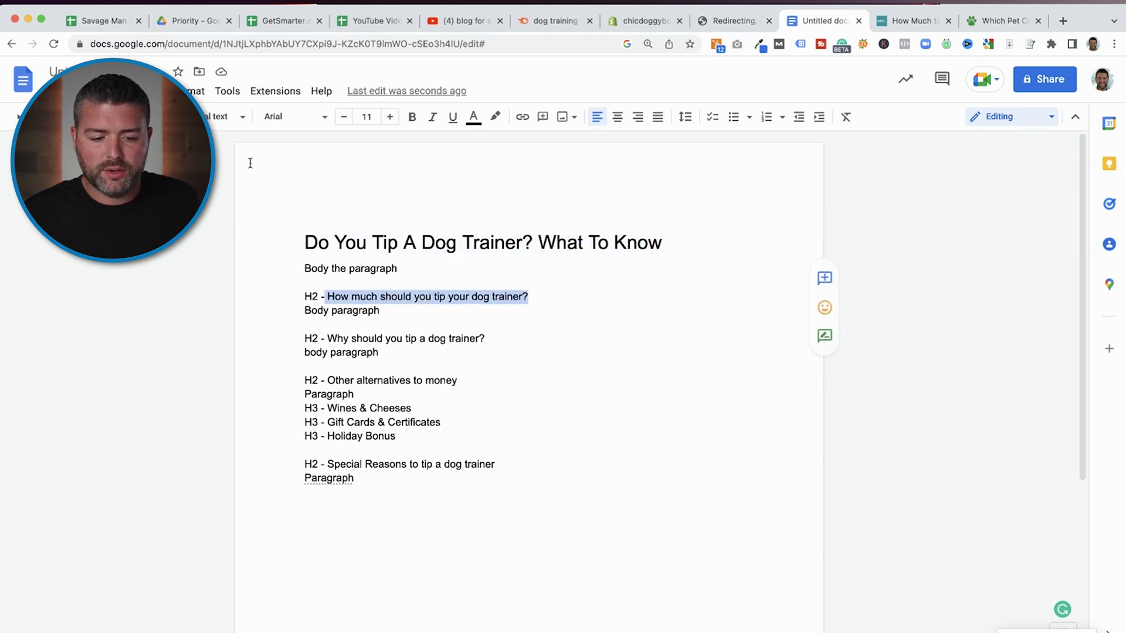
{"action": "left_click", "coordinate": [229, 116]}
{"action": "left_click", "coordinate": [255, 351]}
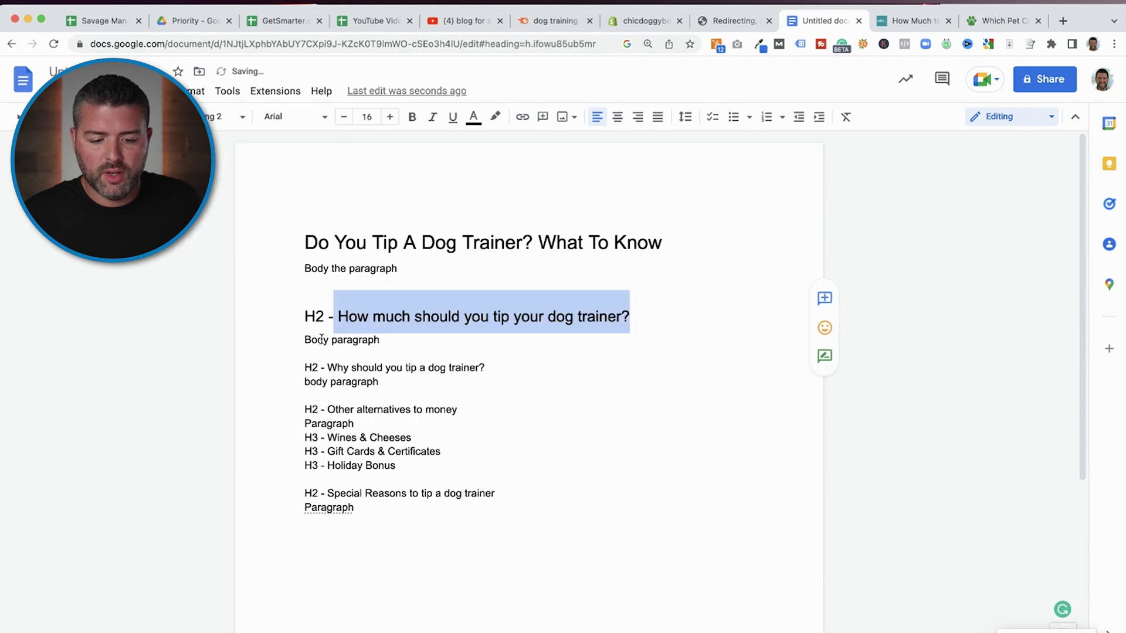
{"action": "left_click", "coordinate": [336, 317]}
{"action": "key", "text": "BackSpace"}
{"action": "key", "text": "BackSpace"}
{"action": "key", "text": "BackSpace"}
{"action": "key", "text": "BackSpace"}
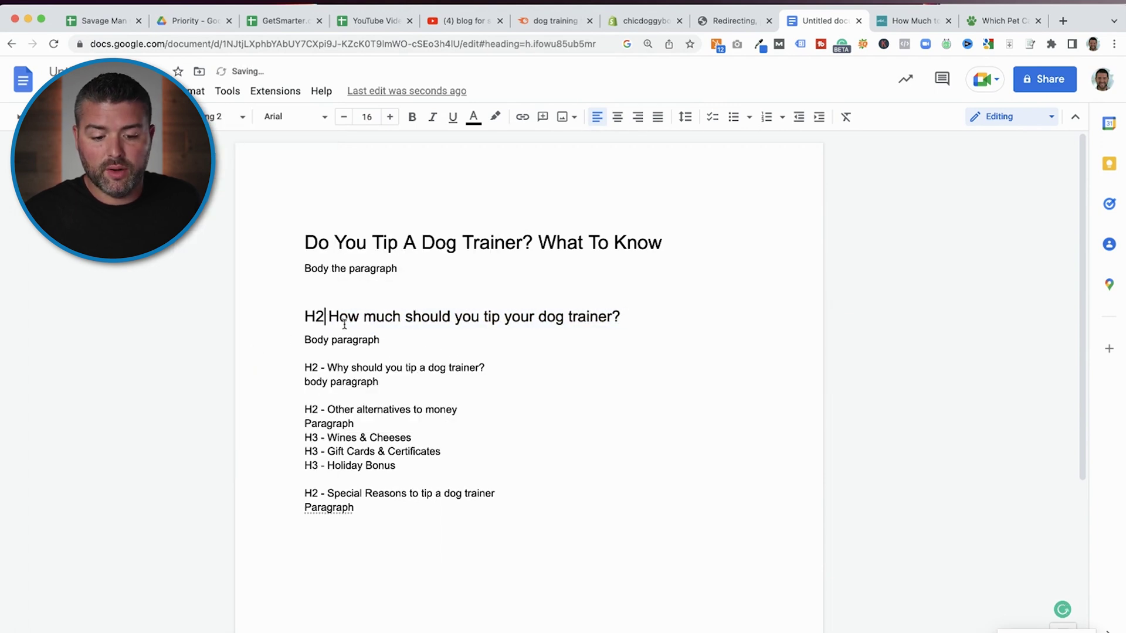
{"action": "key", "text": "BackSpace"}
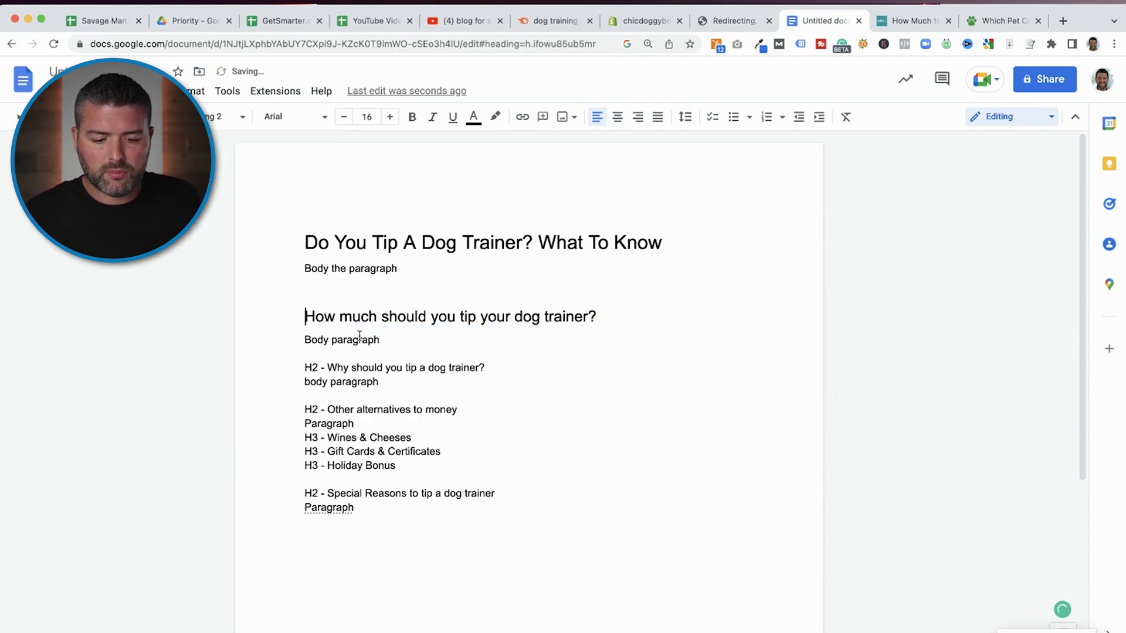
Delete the "H2 -" prefix from "Why should you tip a dog trainer?" and format the line as Heading 2.
{"action": "left_click_drag", "start_coordinate": [331, 371], "coordinate": [299, 367]}
{"action": "key", "text": "BackSpace"}
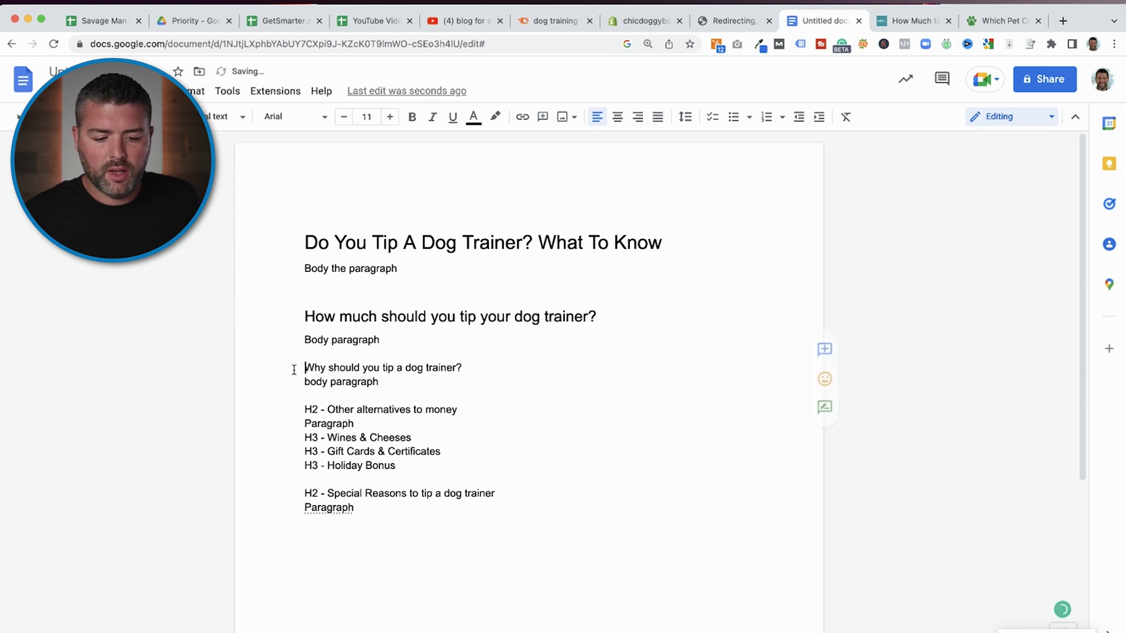
{"action": "left_click_drag", "start_coordinate": [472, 369], "coordinate": [302, 368]}
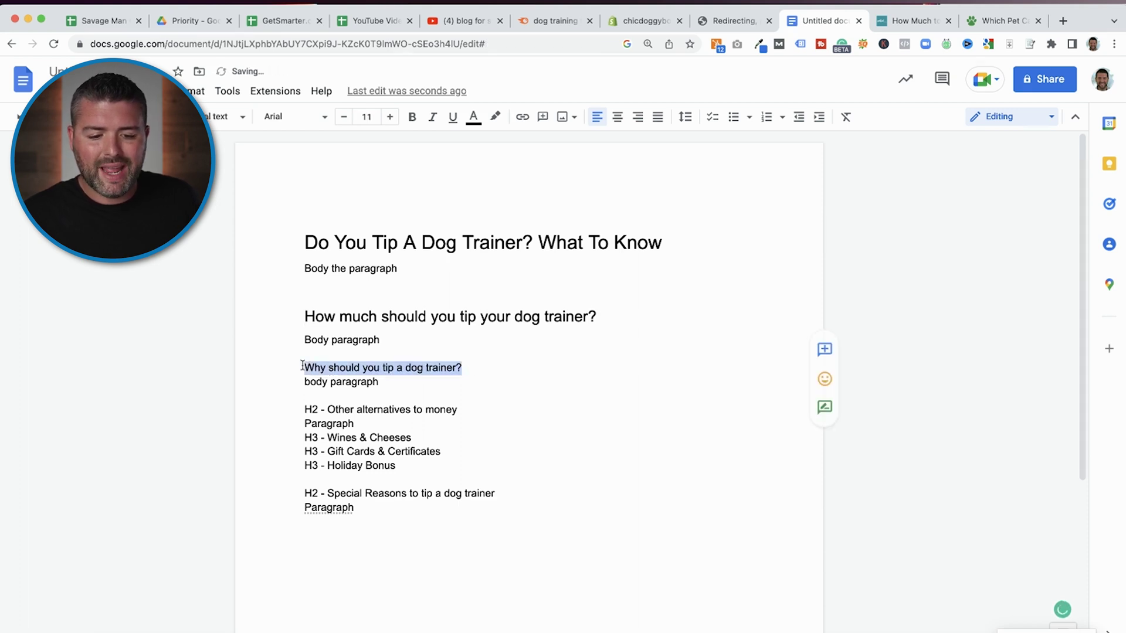
{"action": "left_click", "coordinate": [237, 119]}
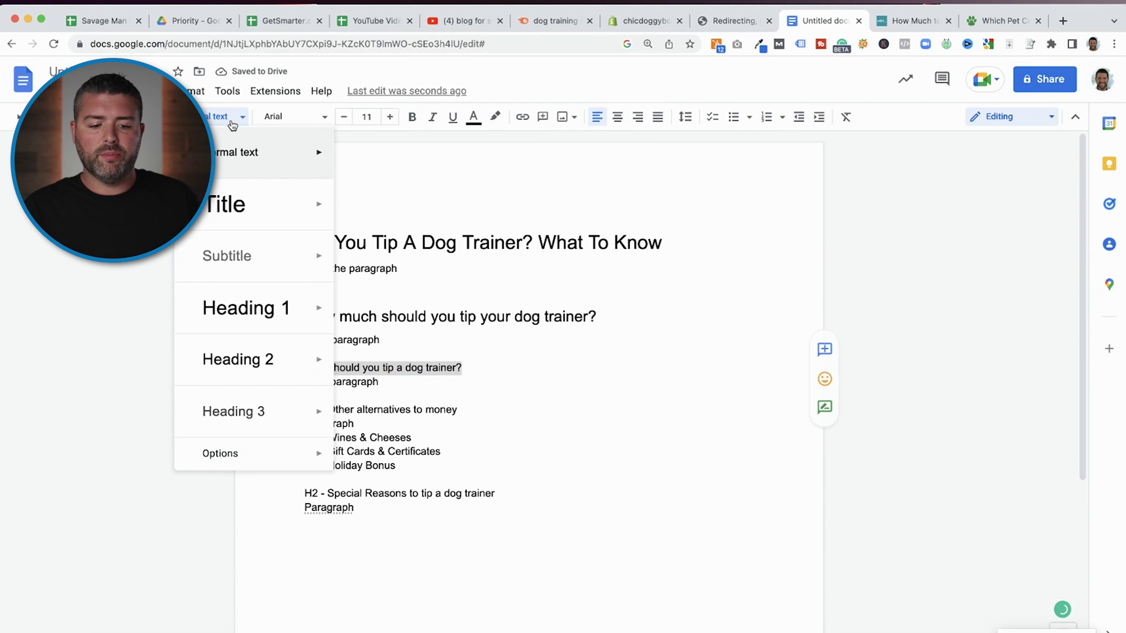
{"action": "left_click", "coordinate": [268, 352]}
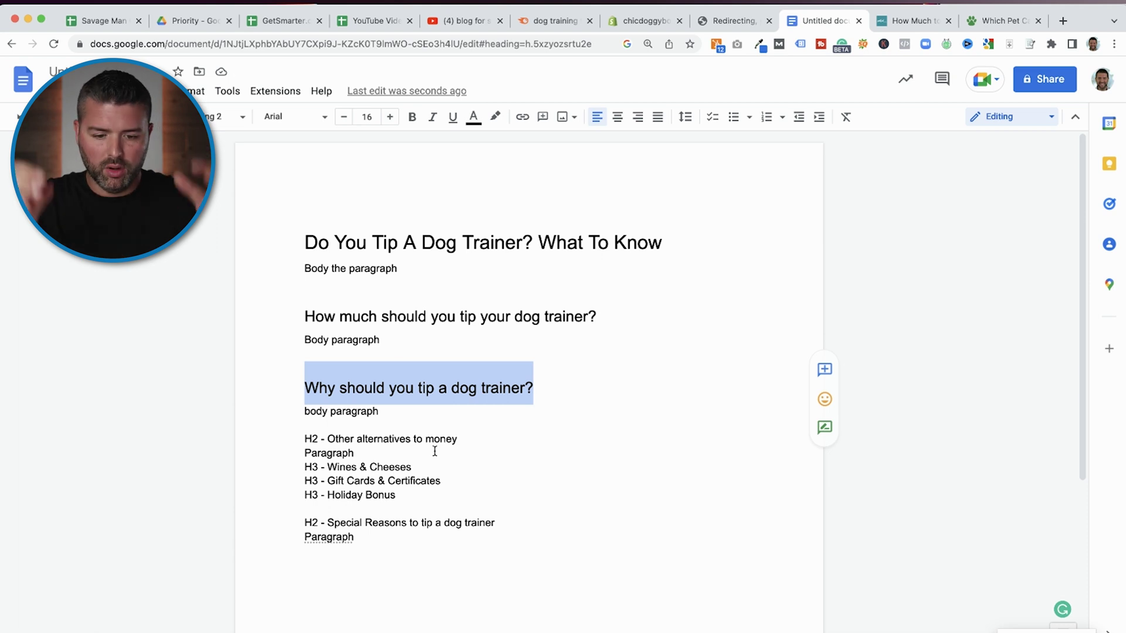
Delete the "H2 -" prefix from "Other alternatives to money" and format the line as Heading 2.
{"action": "left_click_drag", "start_coordinate": [327, 440], "coordinate": [279, 440]}
{"action": "key", "text": "BackSpace"}
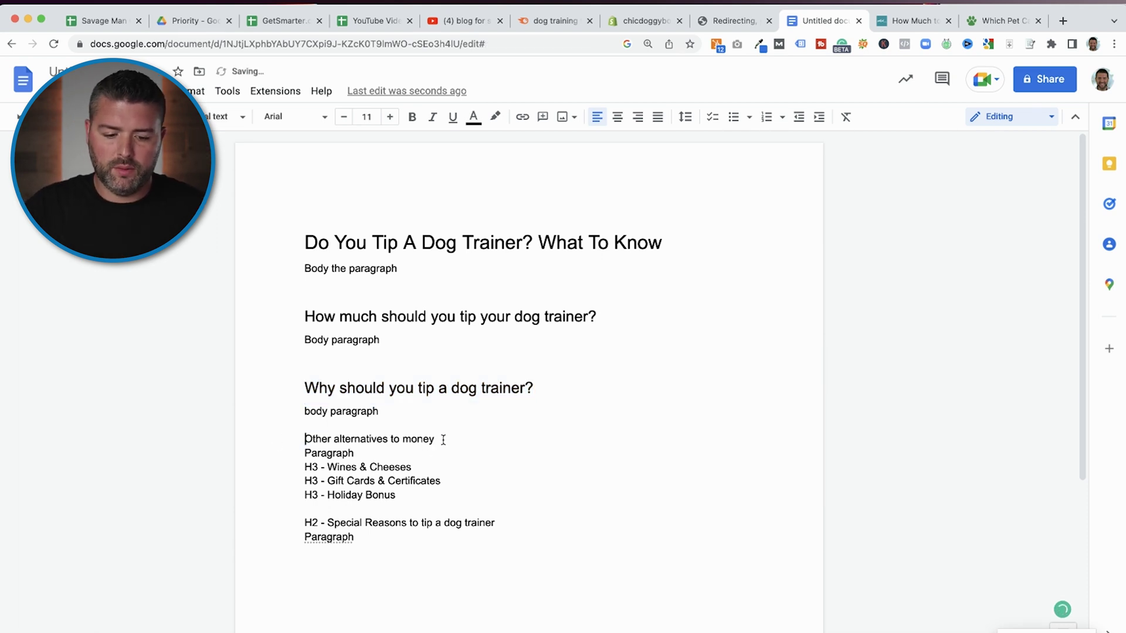
{"action": "left_click_drag", "start_coordinate": [443, 440], "coordinate": [306, 440]}
{"action": "left_click", "coordinate": [226, 116]}
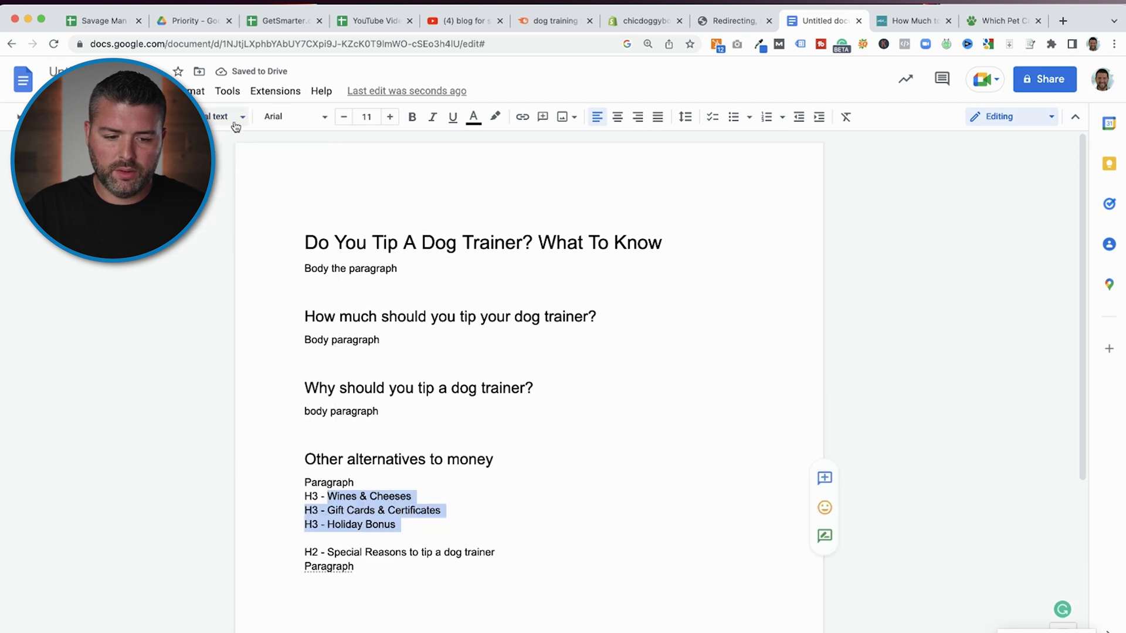
Format the Wines & Cheeses, Gift Cards & Certificates and Holiday Bonus lines as Heading 3.
{"action": "left_click", "coordinate": [232, 118]}
{"action": "mouse_move", "coordinate": [229, 167]}
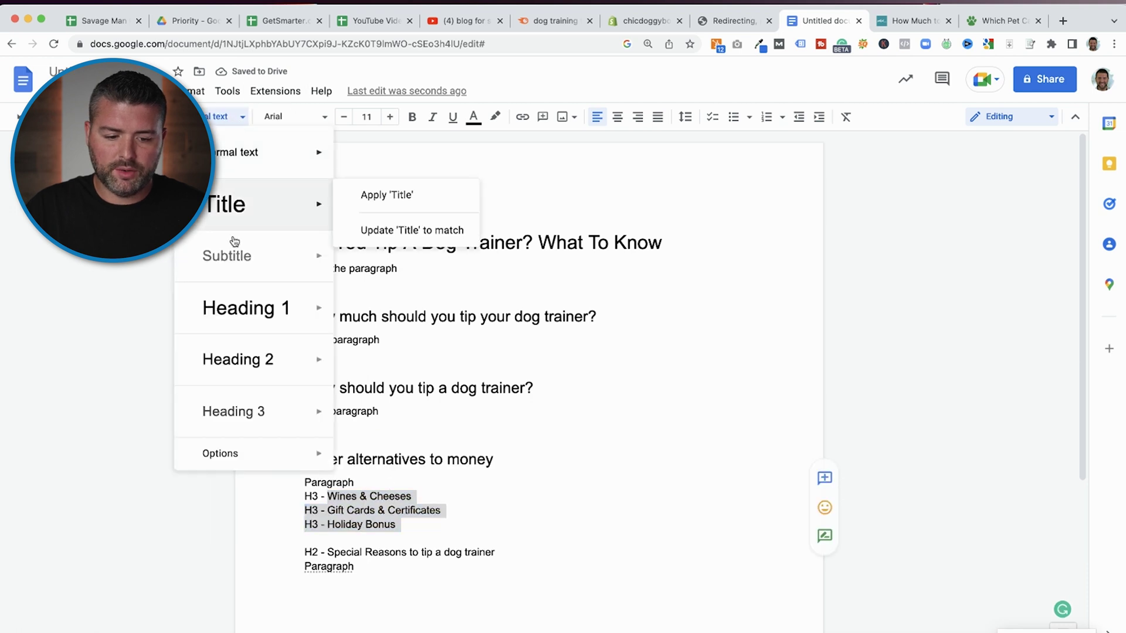
{"action": "left_click", "coordinate": [265, 391]}
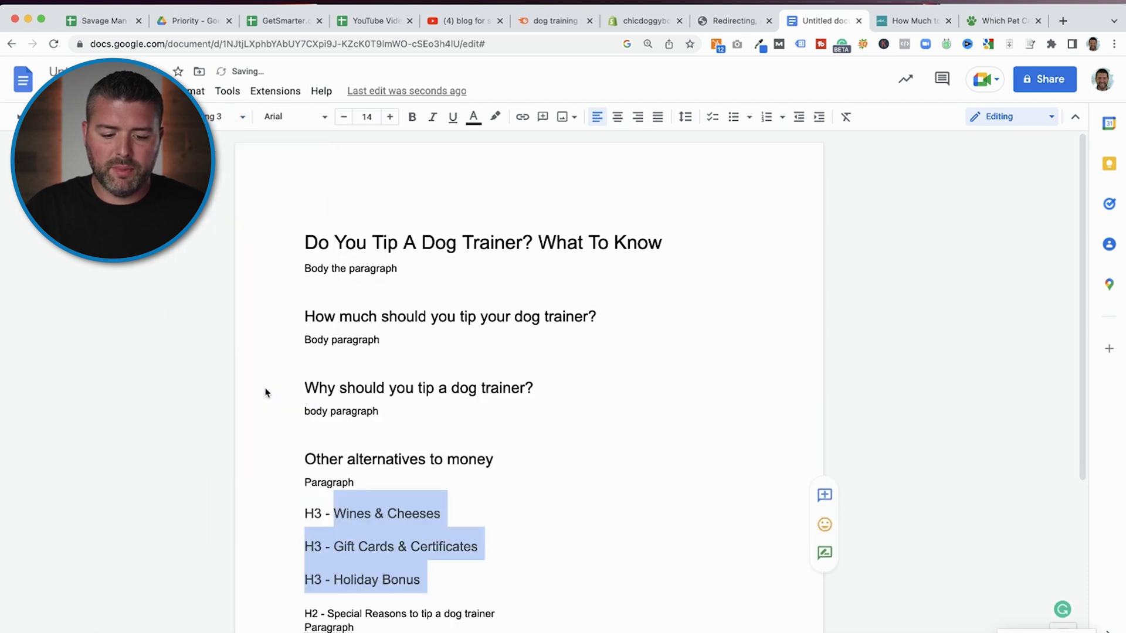
Delete the "H3 -" prefixes from the Wines & Cheeses, Gift Cards & Certificates and Holiday Bonus subheadings.
{"action": "left_click", "coordinate": [336, 516]}
{"action": "key", "text": "BackSpace"}
{"action": "key", "text": "BackSpace"}
{"action": "key", "text": "BackSpace"}
{"action": "key", "text": "BackSpace"}
{"action": "key", "text": "BackSpace"}
{"action": "key", "text": "Down"}
{"action": "key", "text": "Delete"}
{"action": "key", "text": "Delete"}
{"action": "key", "text": "Delete"}
{"action": "key", "text": "Delete"}
{"action": "key", "text": "Delete"}
{"action": "key", "text": "Down"}
{"action": "key", "text": "Right"}
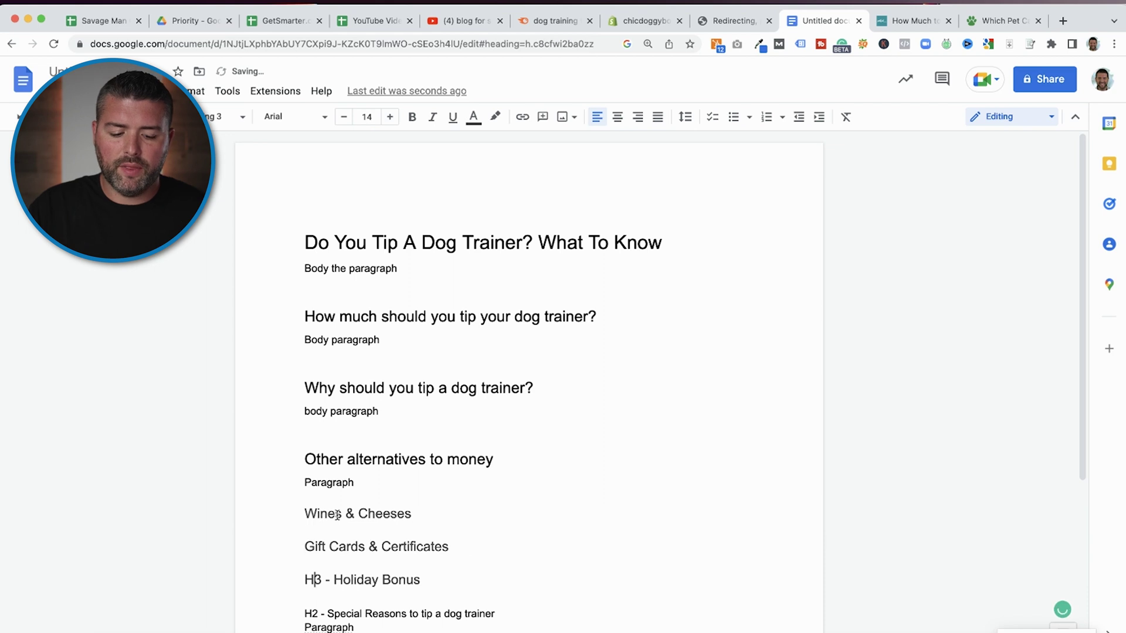
{"action": "key", "text": "BackSpace"}
{"action": "key", "text": "BackSpace"}
{"action": "key", "text": "BackSpace"}
{"action": "key", "text": "BackSpace"}
{"action": "key", "text": "BackSpace"}
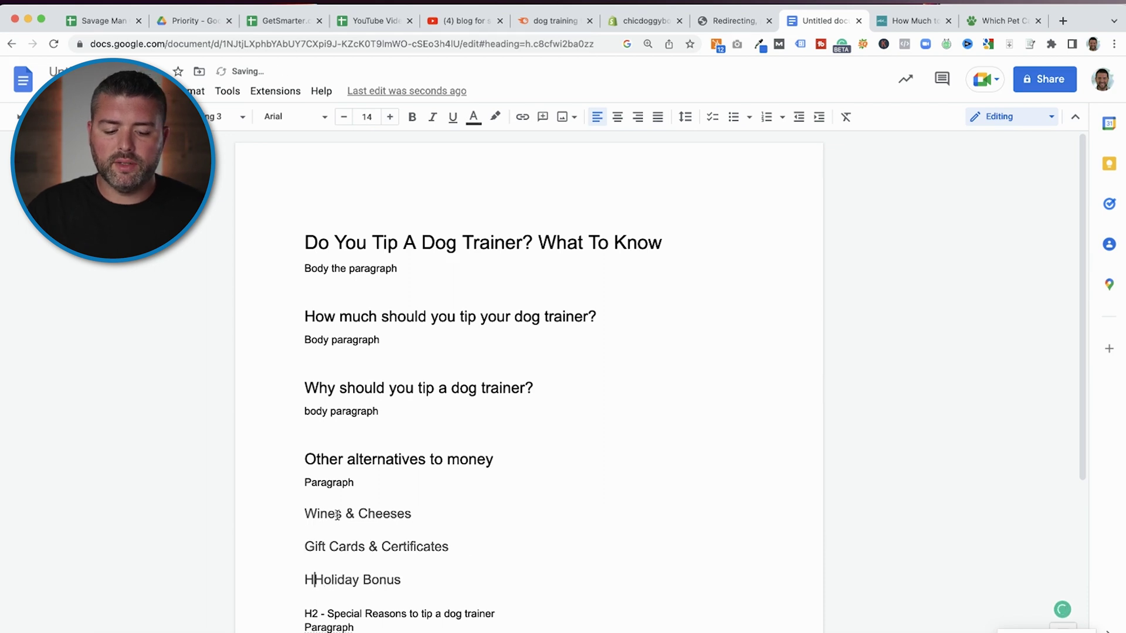
Delete the "H2 -" prefix from "Special Reasons to tip a dog trainer" and format the line as Heading 2.
{"action": "scroll", "coordinate": [447, 507], "scroll_direction": "down", "scroll_amount": 4}
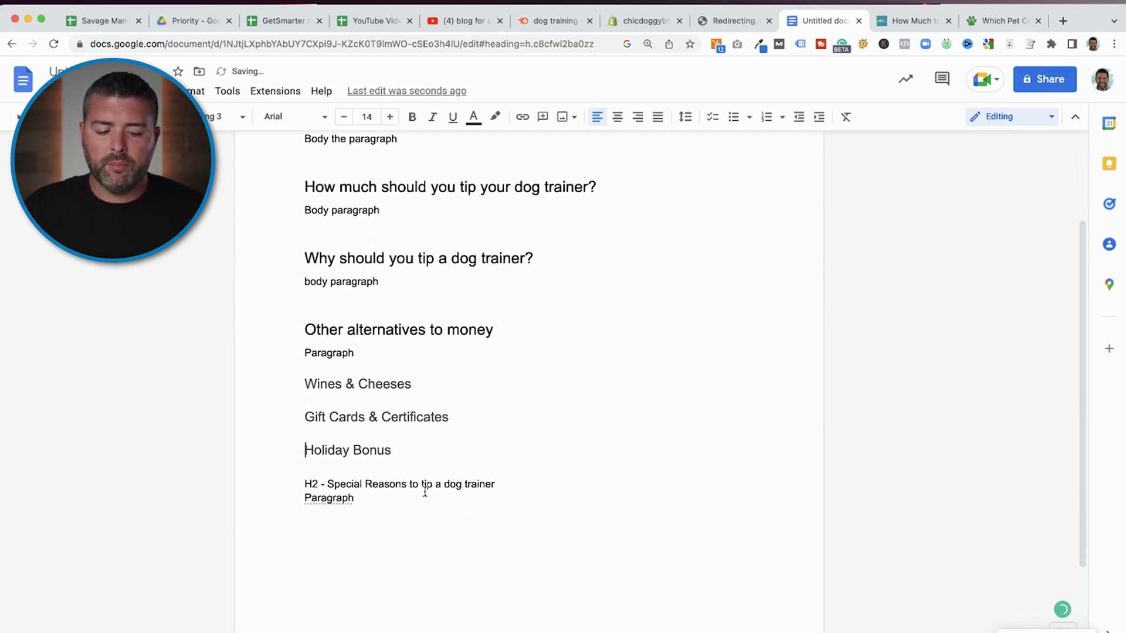
{"action": "left_click_drag", "start_coordinate": [328, 486], "coordinate": [304, 486]}
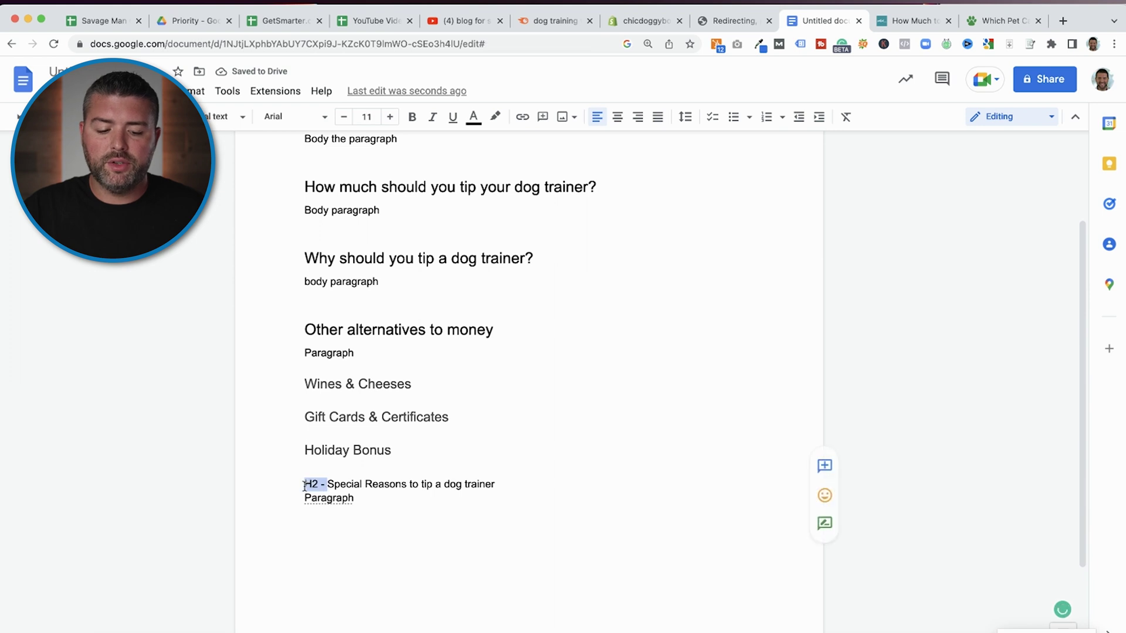
{"action": "key", "text": "BackSpace"}
{"action": "left_click_drag", "start_coordinate": [481, 486], "coordinate": [304, 473]}
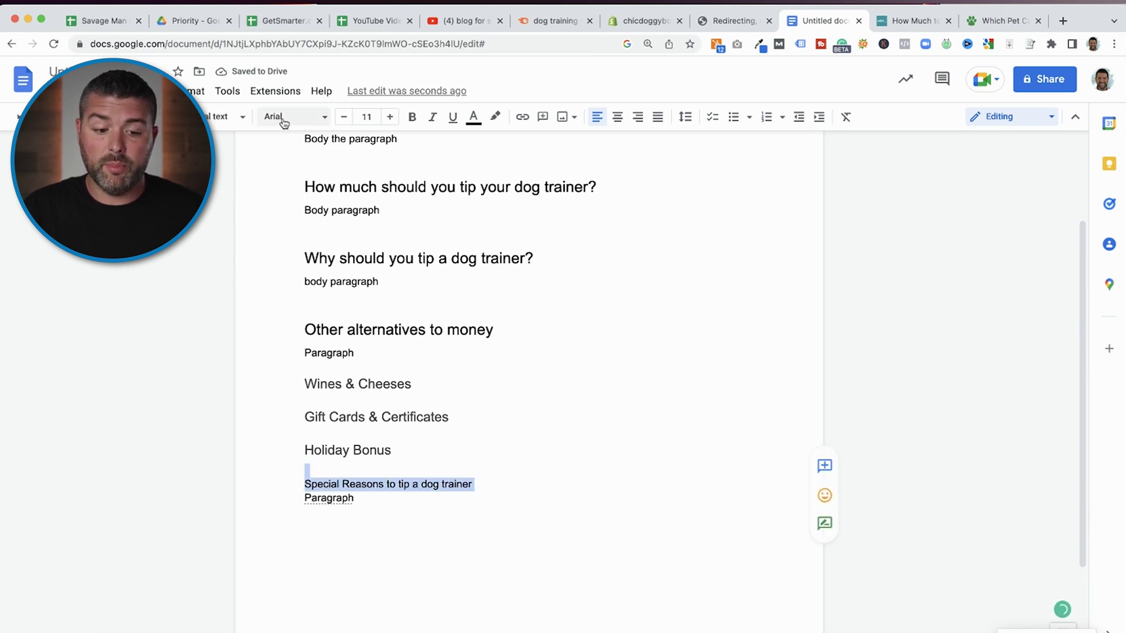
{"action": "left_click", "coordinate": [229, 117]}
{"action": "mouse_move", "coordinate": [261, 381]}
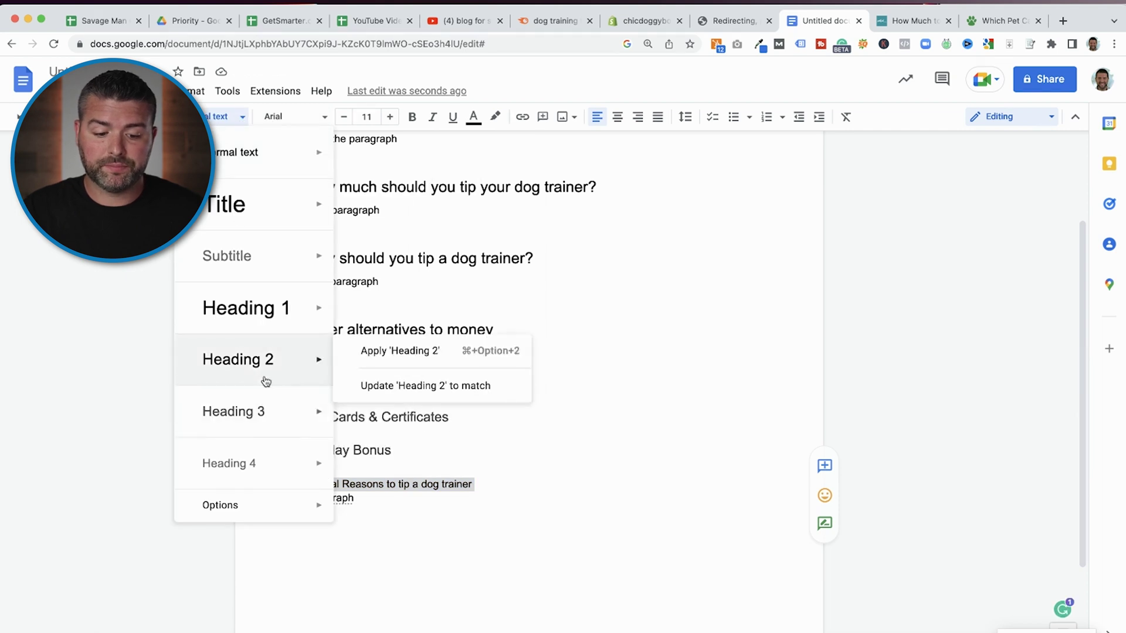
{"action": "left_click", "coordinate": [265, 375]}
{"action": "left_click", "coordinate": [483, 553]}
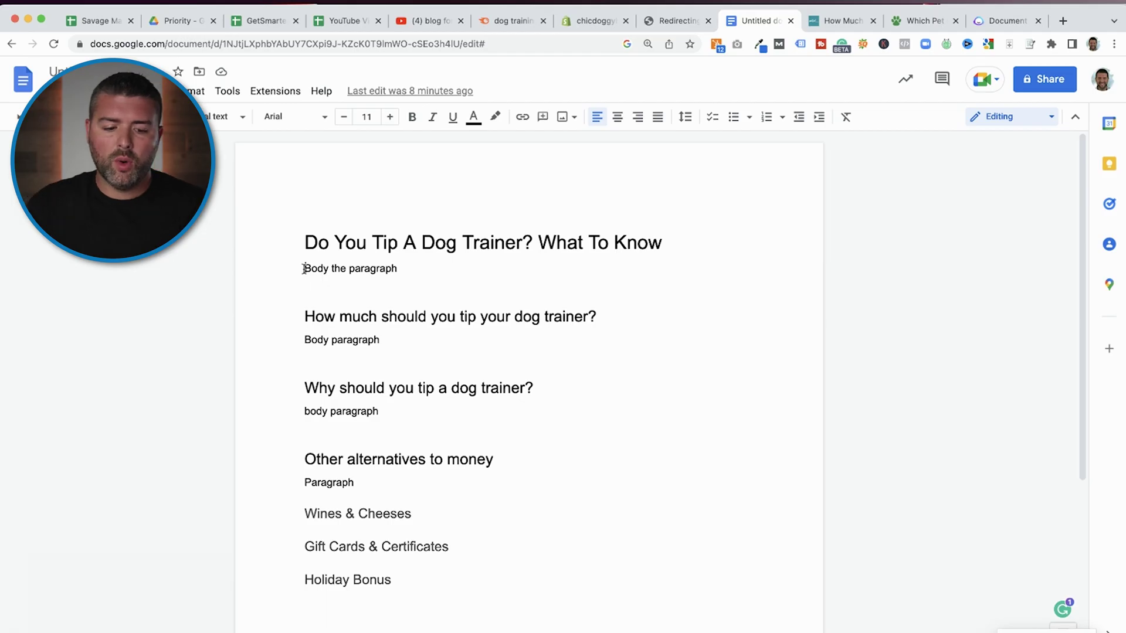
{"action": "left_click_drag", "start_coordinate": [305, 268], "coordinate": [527, 629]}
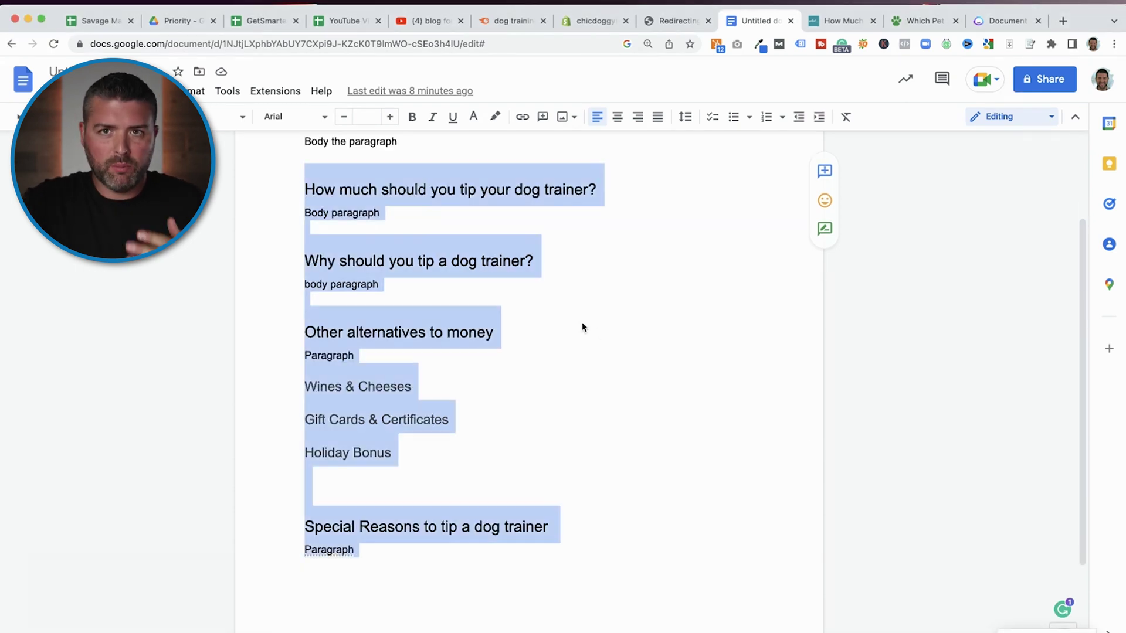
{"action": "key", "text": "shift+Up"}
{"action": "key", "text": "shift+Up"}
{"action": "left_click", "coordinate": [394, 280]}
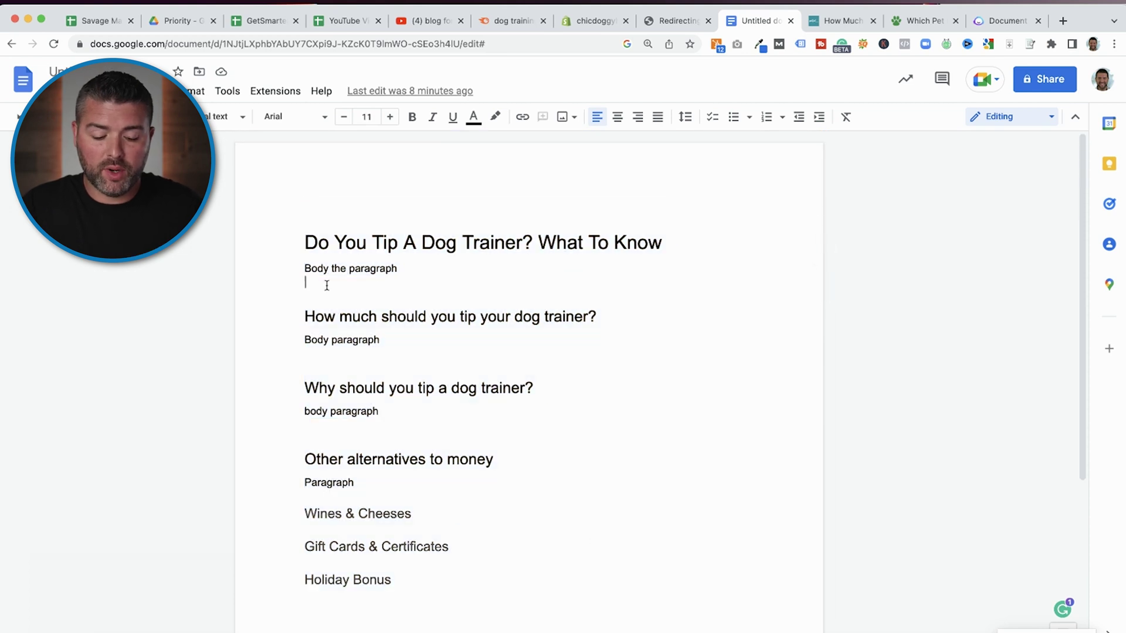
Replace the outline below the title with the copied finished article and delete the old "Do You Tip A Dog Trainer? What To Know" line.
{"action": "left_click_drag", "start_coordinate": [303, 270], "coordinate": [528, 631]}
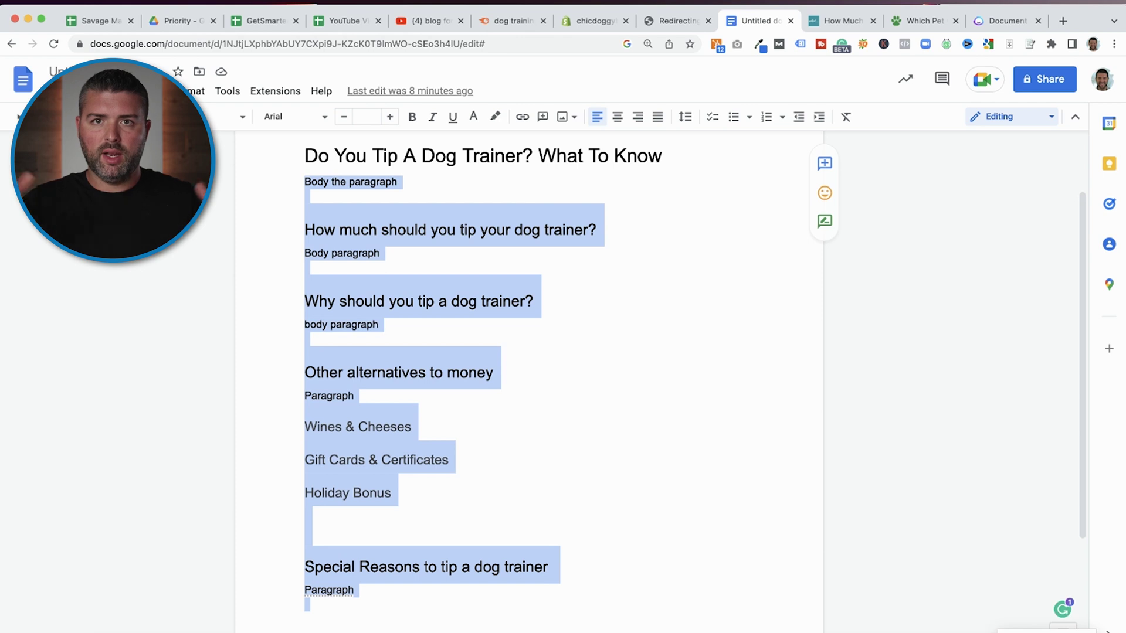
{"action": "key", "text": "super+v"}
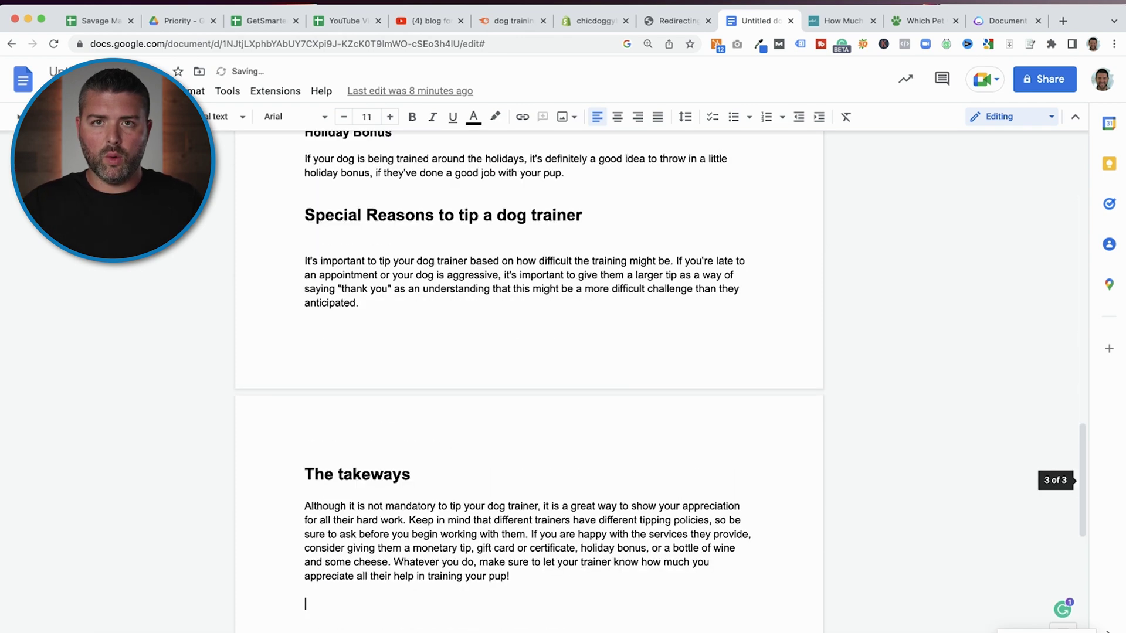
{"action": "scroll", "coordinate": [560, 496], "scroll_direction": "up", "scroll_amount": 10}
{"action": "scroll", "coordinate": [561, 498], "scroll_direction": "up", "scroll_amount": 12}
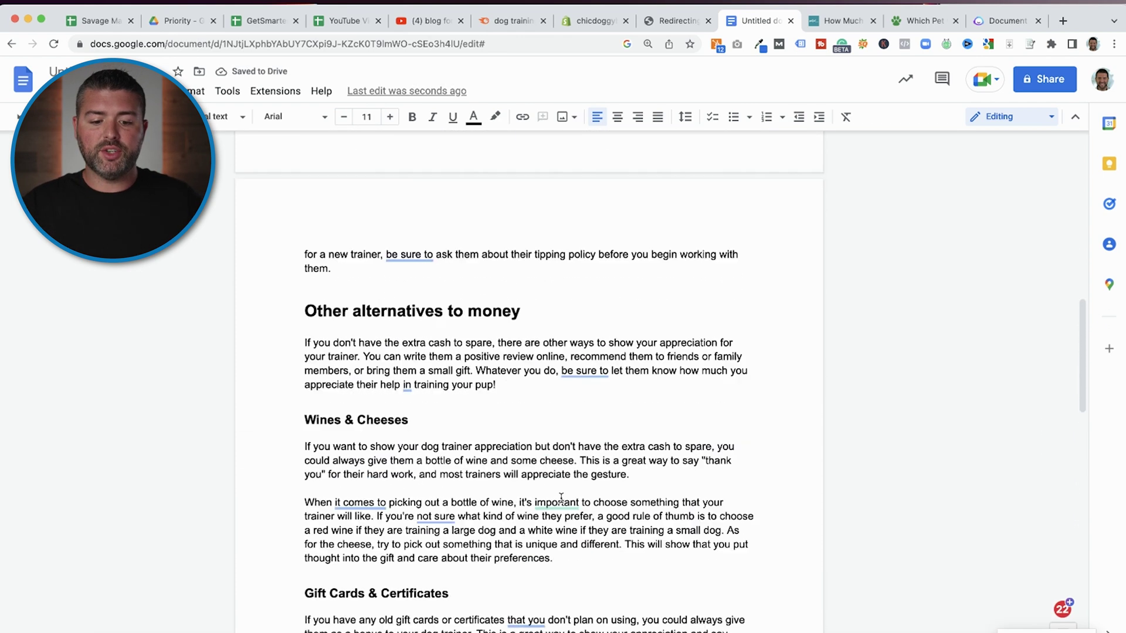
{"action": "scroll", "coordinate": [562, 499], "scroll_direction": "up", "scroll_amount": 3}
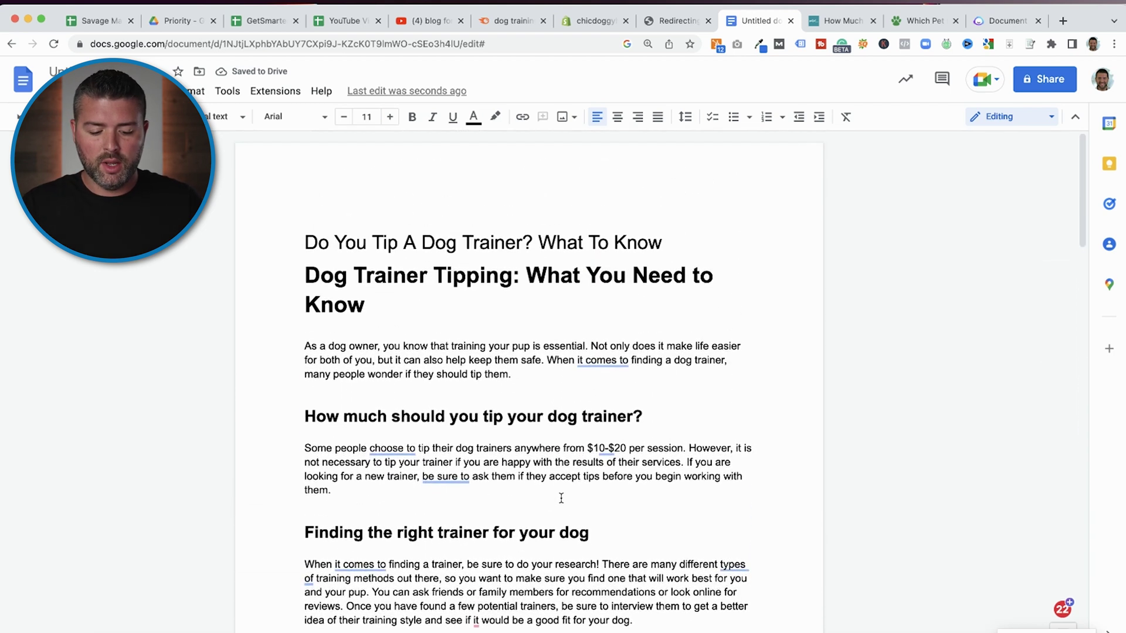
{"action": "left_click_drag", "start_coordinate": [686, 234], "coordinate": [256, 237]}
{"action": "key", "text": "BackSpace"}
{"action": "key", "text": "BackSpace"}
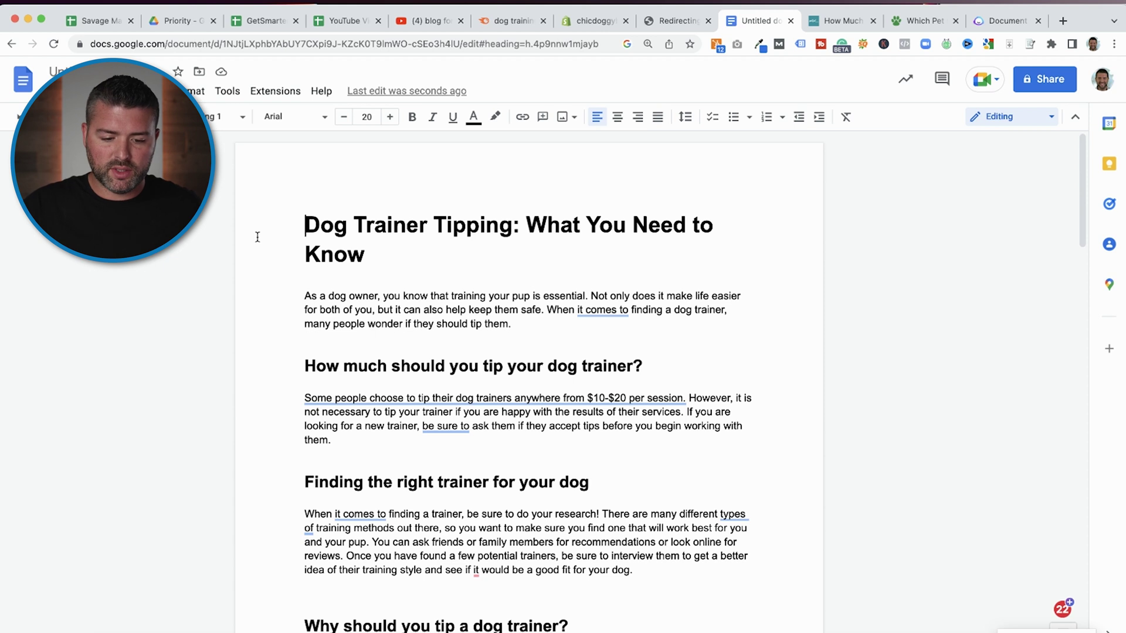
Copy the entire article and paste it into the content of the new blog post in Shopify.
{"action": "key", "text": "super+a"}
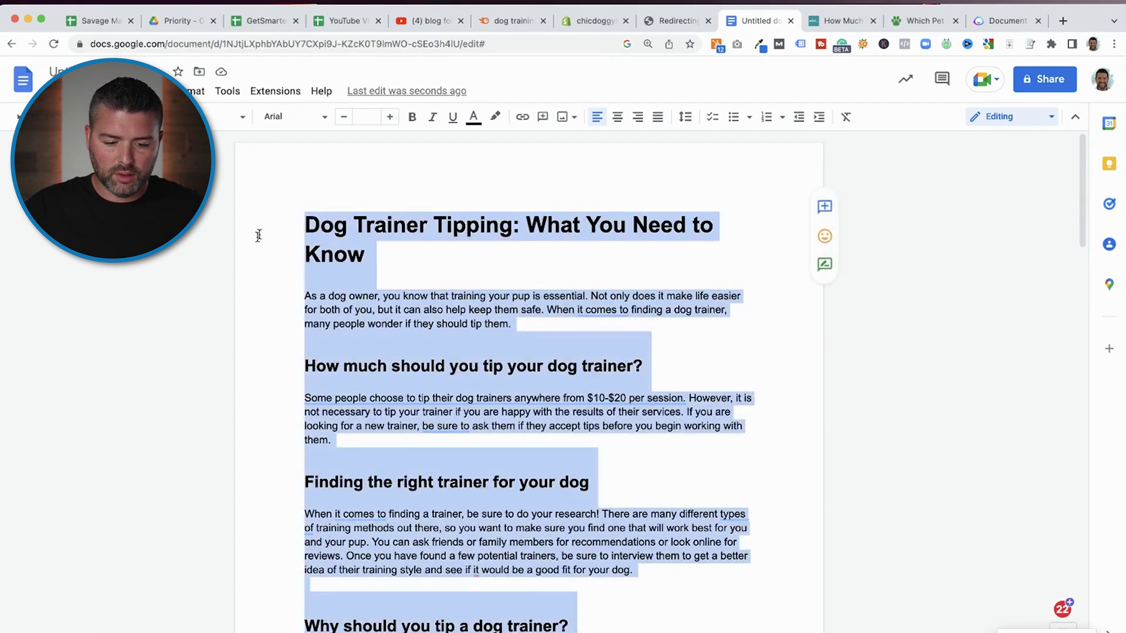
{"action": "left_click", "coordinate": [599, 21]}
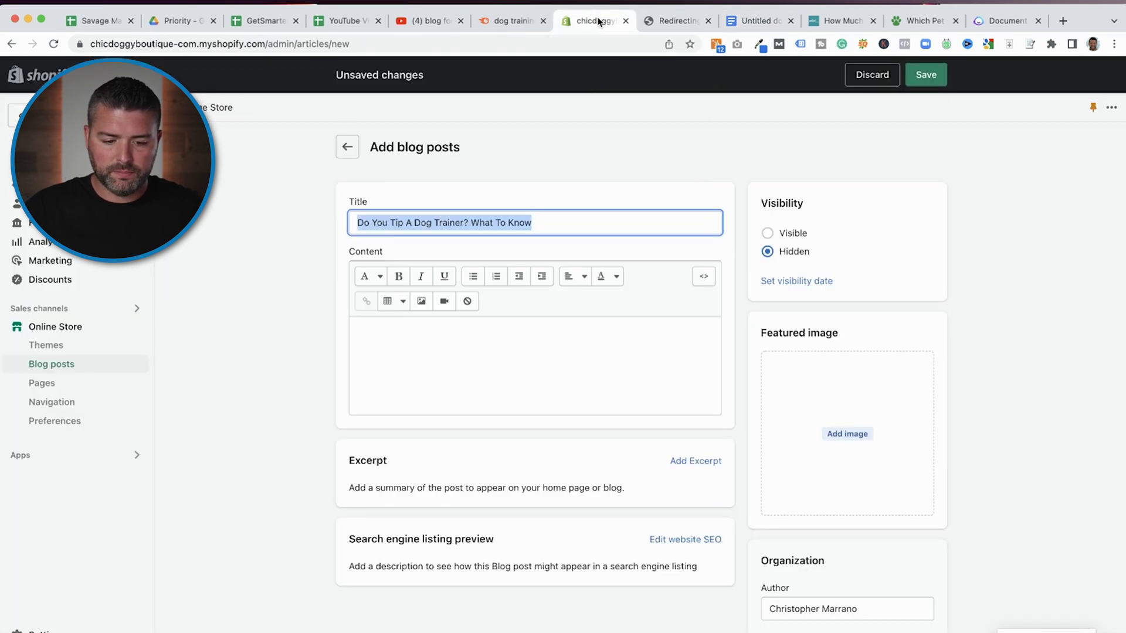
{"action": "left_click", "coordinate": [446, 328]}
{"action": "left_click", "coordinate": [360, 333]}
{"action": "key", "text": "super+v"}
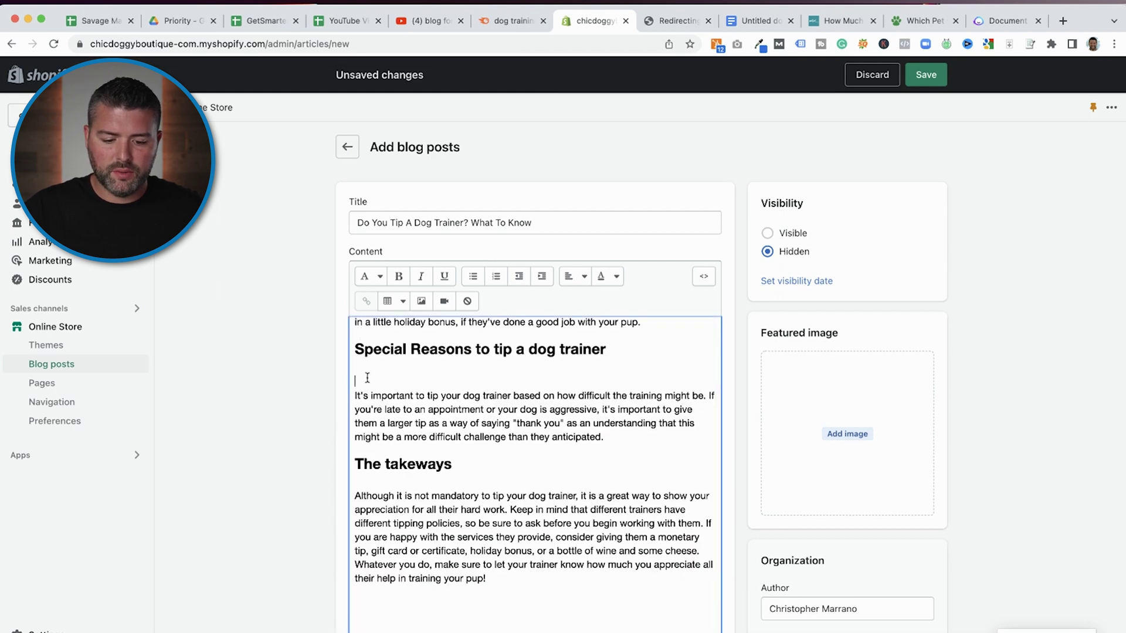
Reapply Heading 1 to the article's opening line "Dog Trainer Tipping: What You Need to Know".
{"action": "scroll", "coordinate": [368, 377], "scroll_direction": "up", "scroll_amount": 15}
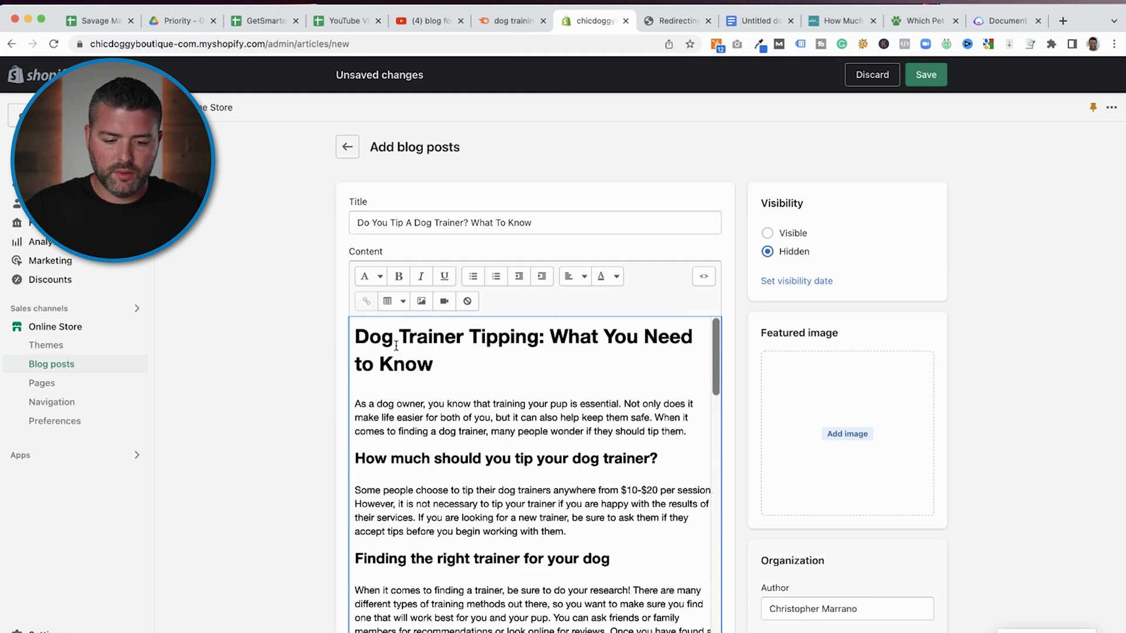
{"action": "triple_click", "coordinate": [400, 332]}
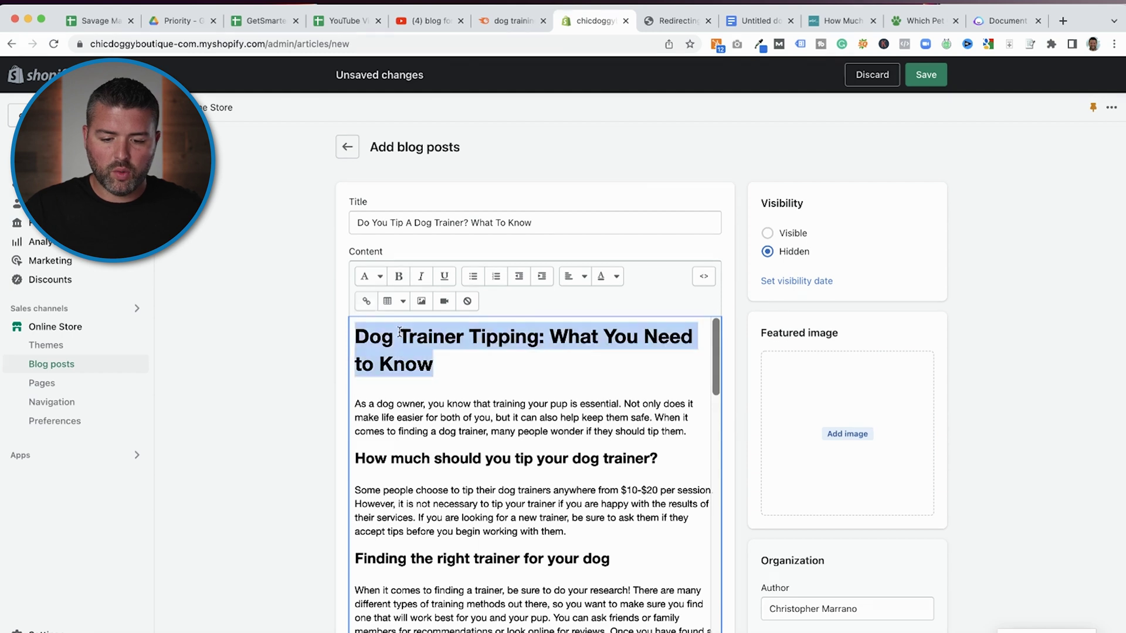
{"action": "left_click", "coordinate": [373, 277]}
{"action": "left_click", "coordinate": [368, 332]}
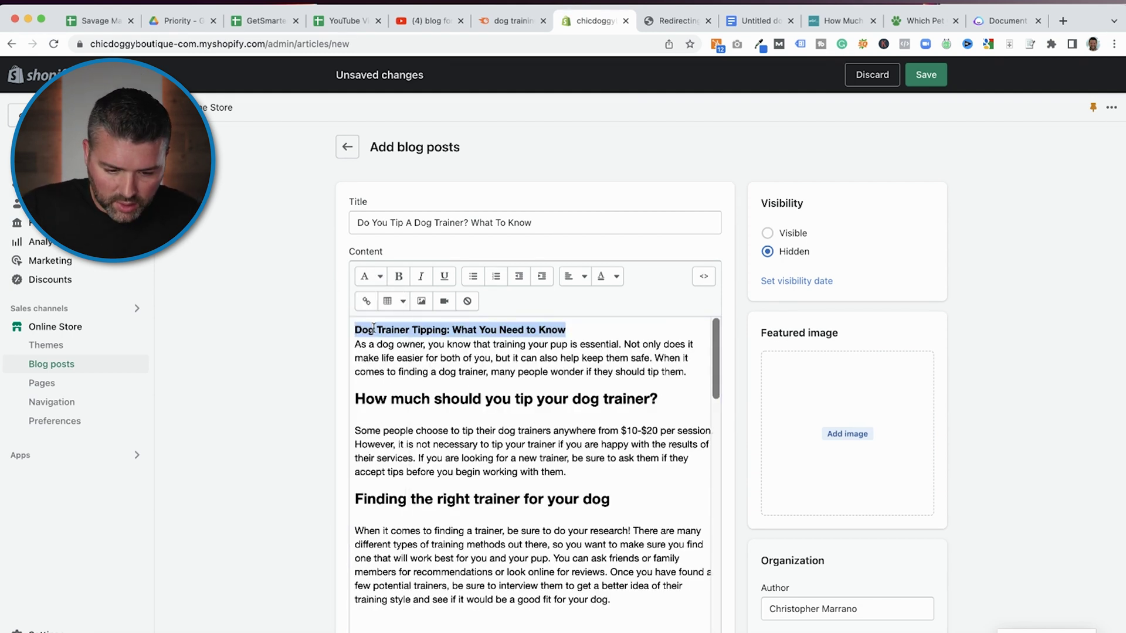
{"action": "left_click", "coordinate": [370, 276]}
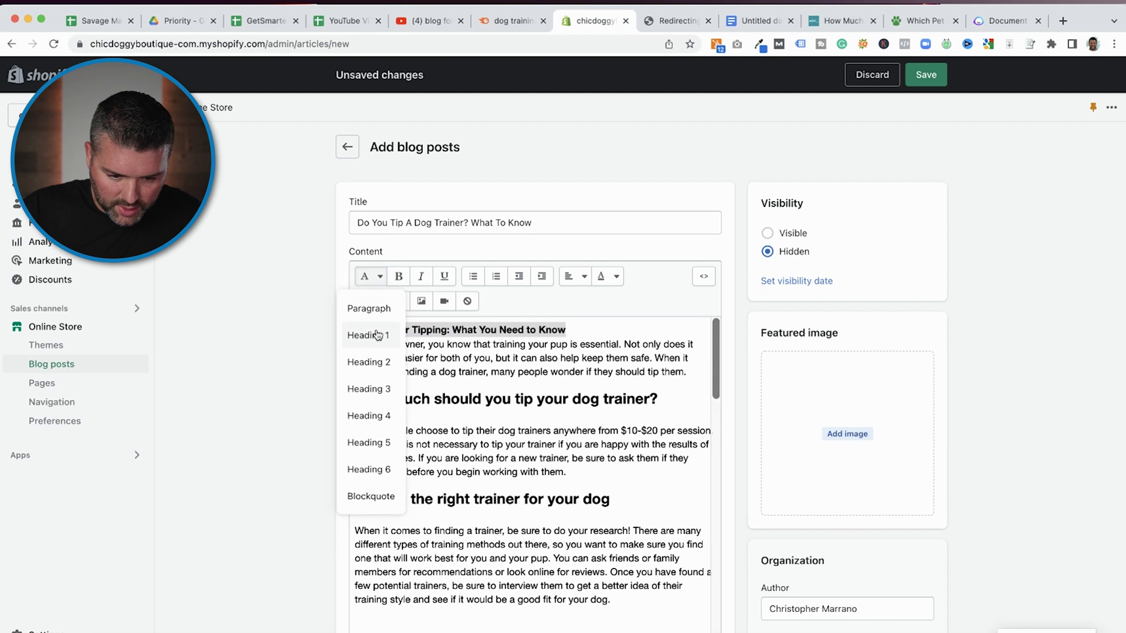
{"action": "left_click", "coordinate": [376, 330]}
Check the heading formatting of "How much should you tip your dog trainer?" and "Finding the right trainer for your dog".
{"action": "triple_click", "coordinate": [434, 458]}
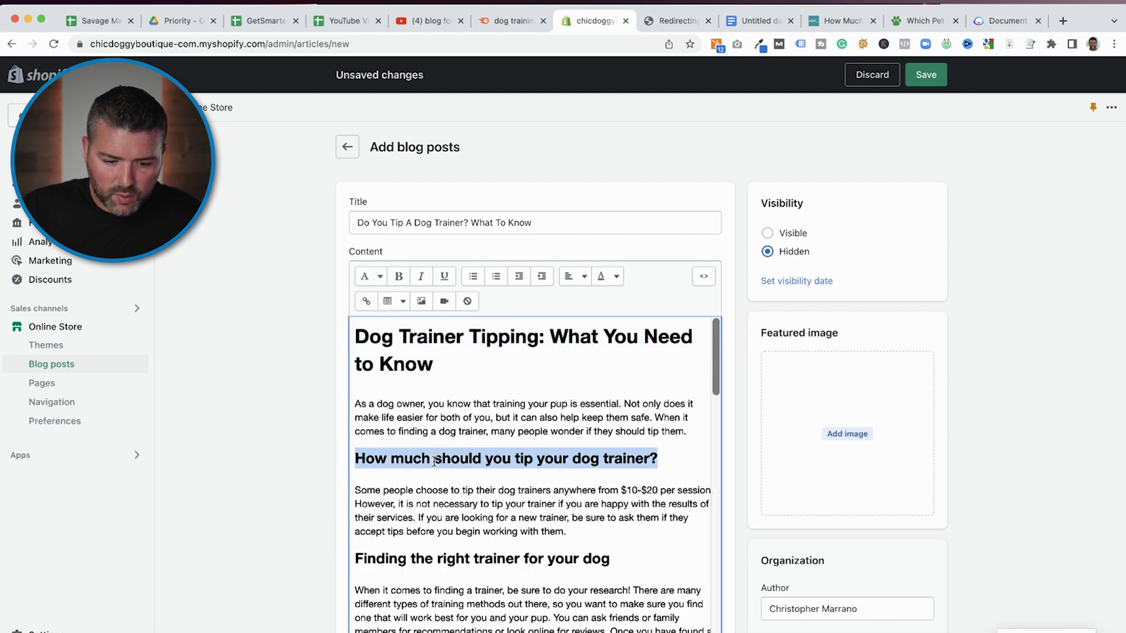
{"action": "scroll", "coordinate": [448, 496], "scroll_direction": "down", "scroll_amount": 2}
{"action": "triple_click", "coordinate": [448, 509]}
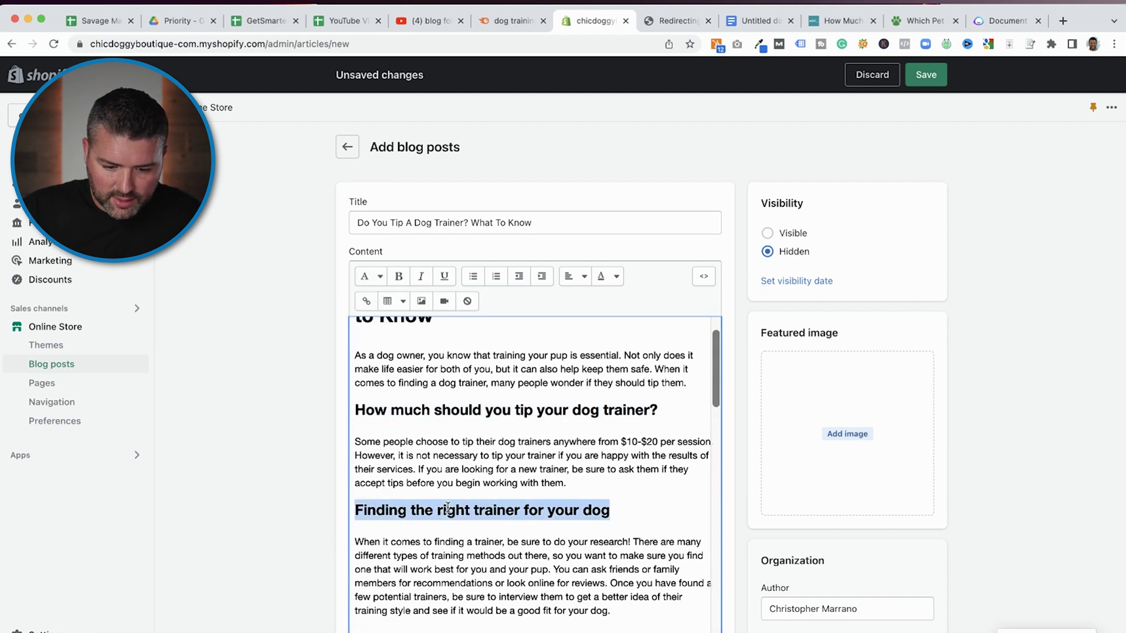
{"action": "left_click", "coordinate": [378, 278]}
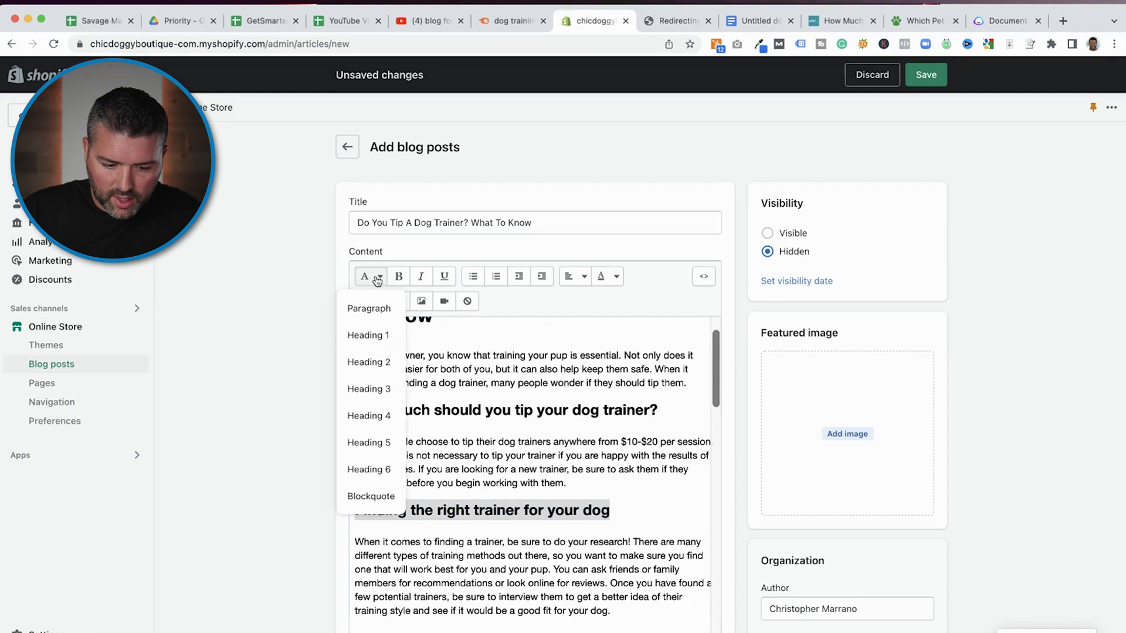
{"action": "left_click", "coordinate": [580, 399]}
{"action": "scroll", "coordinate": [580, 405], "scroll_direction": "down", "scroll_amount": 1}
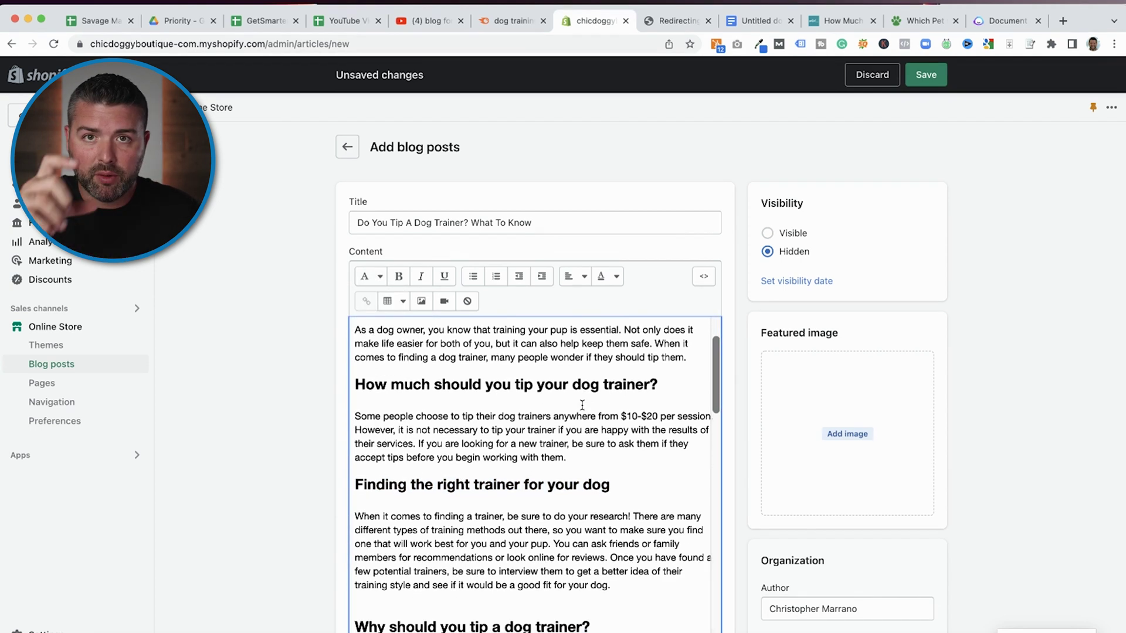
Inspect the heading tags around "Finding the right trainer for your dog" in the content's HTML and return to the visual editor.
{"action": "left_click", "coordinate": [710, 277]}
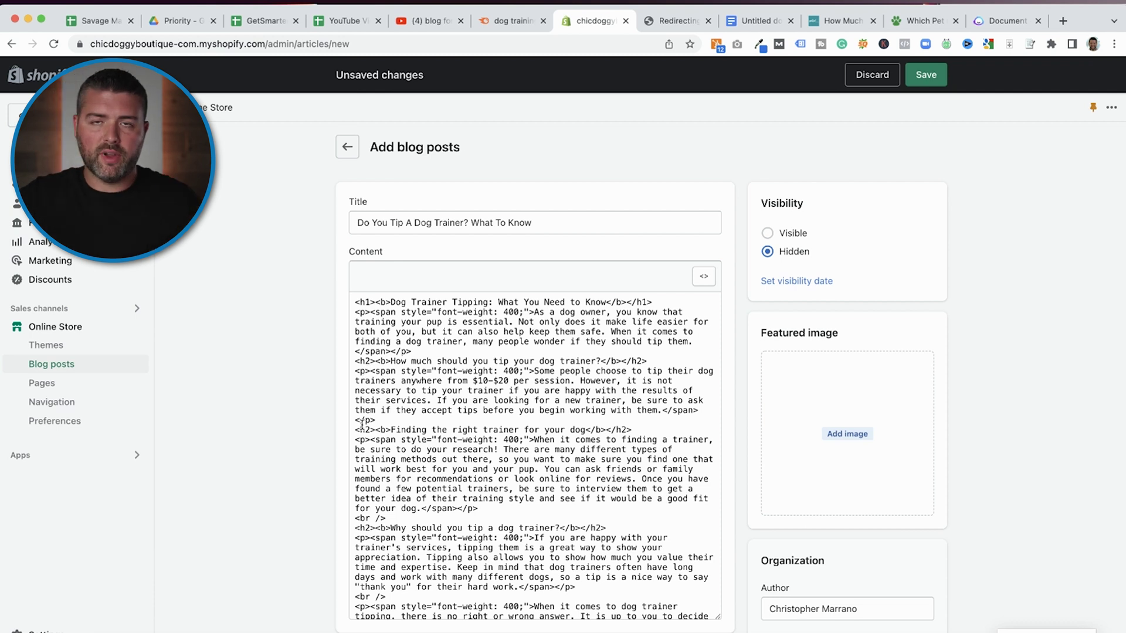
{"action": "left_click_drag", "start_coordinate": [355, 429], "coordinate": [376, 427]}
{"action": "triple_click", "coordinate": [644, 427]}
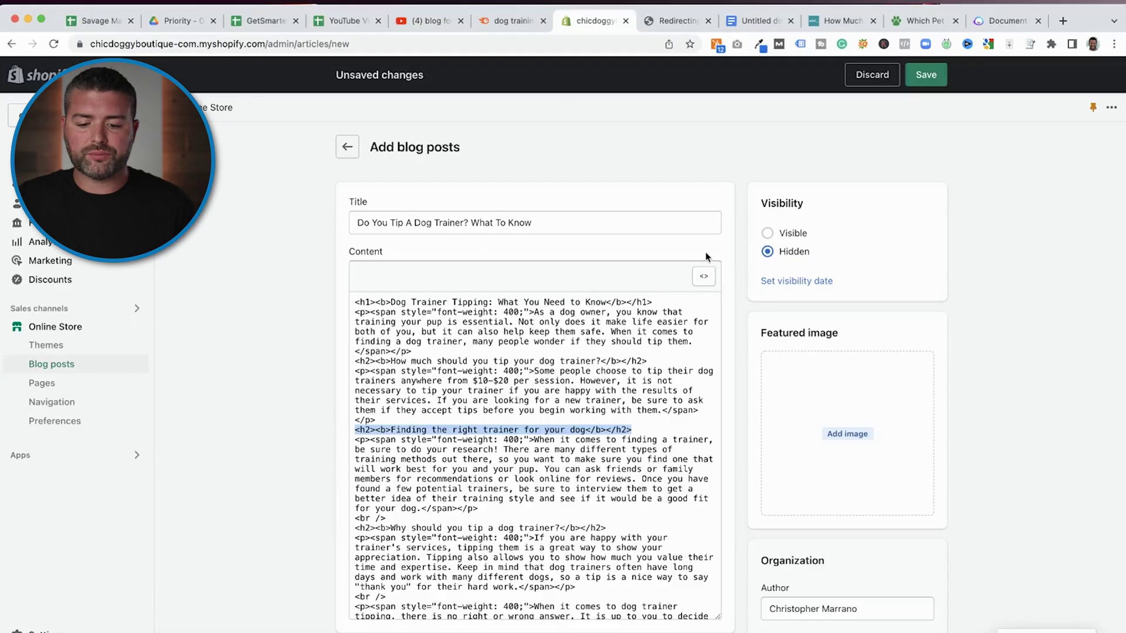
{"action": "left_click", "coordinate": [704, 276]}
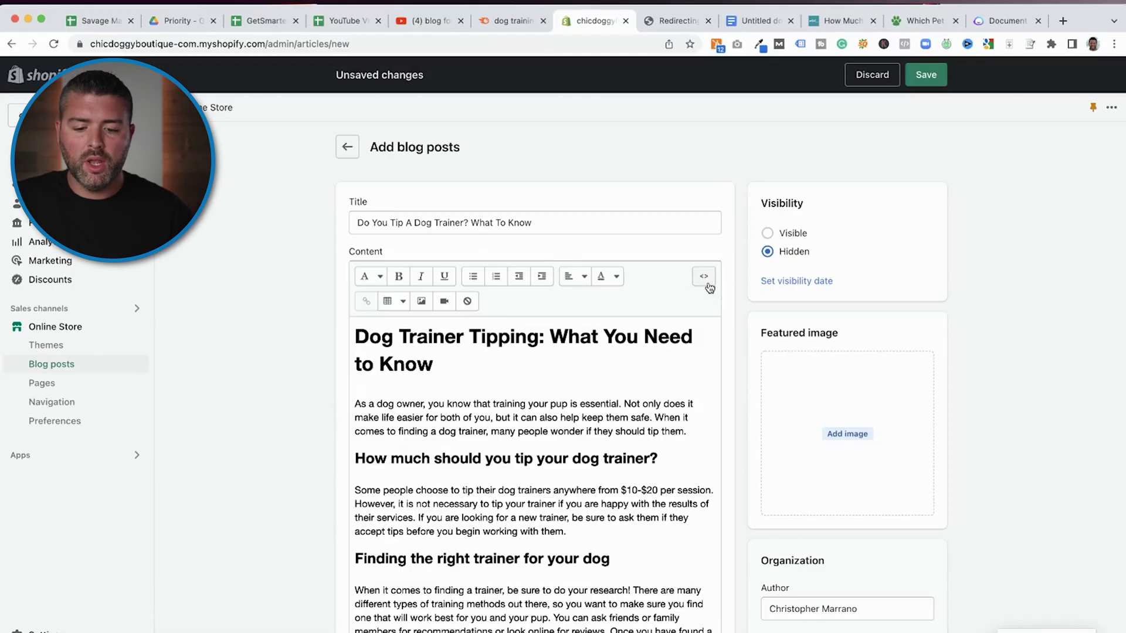
Delete the blank lines above the "Why should you tip a dog trainer?" heading and the paragraph starting "When it comes to dog trainer tipping".
{"action": "scroll", "coordinate": [546, 402], "scroll_direction": "down", "scroll_amount": 2}
{"action": "scroll", "coordinate": [546, 401], "scroll_direction": "down", "scroll_amount": 5}
{"action": "left_click", "coordinate": [484, 355]}
{"action": "key", "text": "BackSpace"}
{"action": "scroll", "coordinate": [485, 356], "scroll_direction": "down", "scroll_amount": 3}
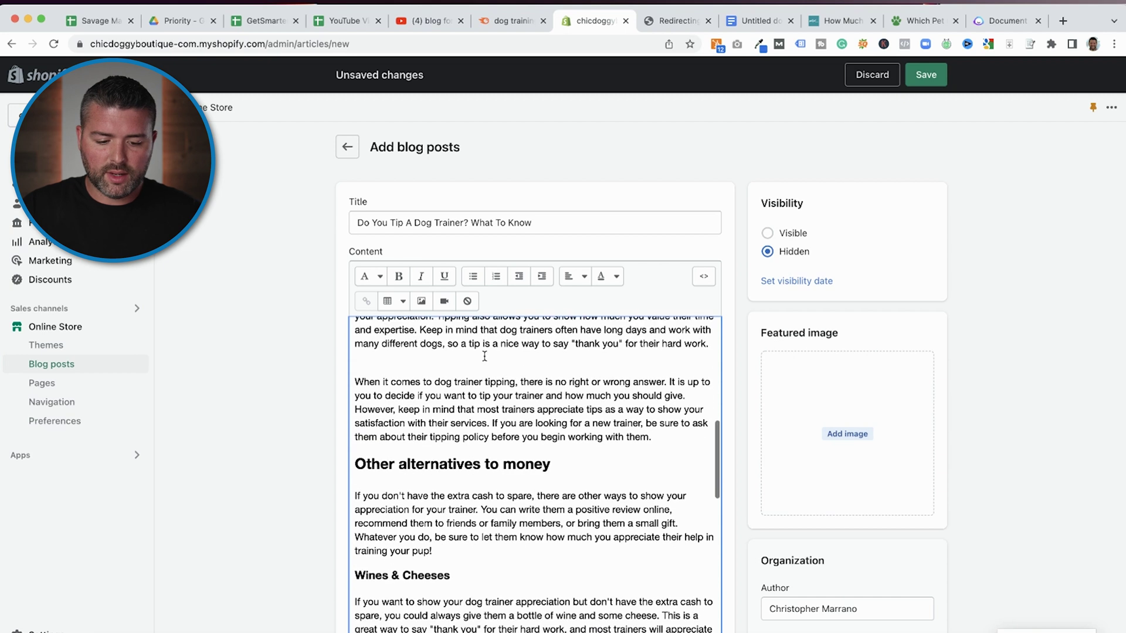
{"action": "left_click", "coordinate": [452, 360]}
{"action": "key", "text": "BackSpace"}
Delete the blank lines between the two Wines & Cheeses paragraphs and below the "Special Reasons to tip a dog trainer" heading.
{"action": "scroll", "coordinate": [452, 361], "scroll_direction": "down", "scroll_amount": 6}
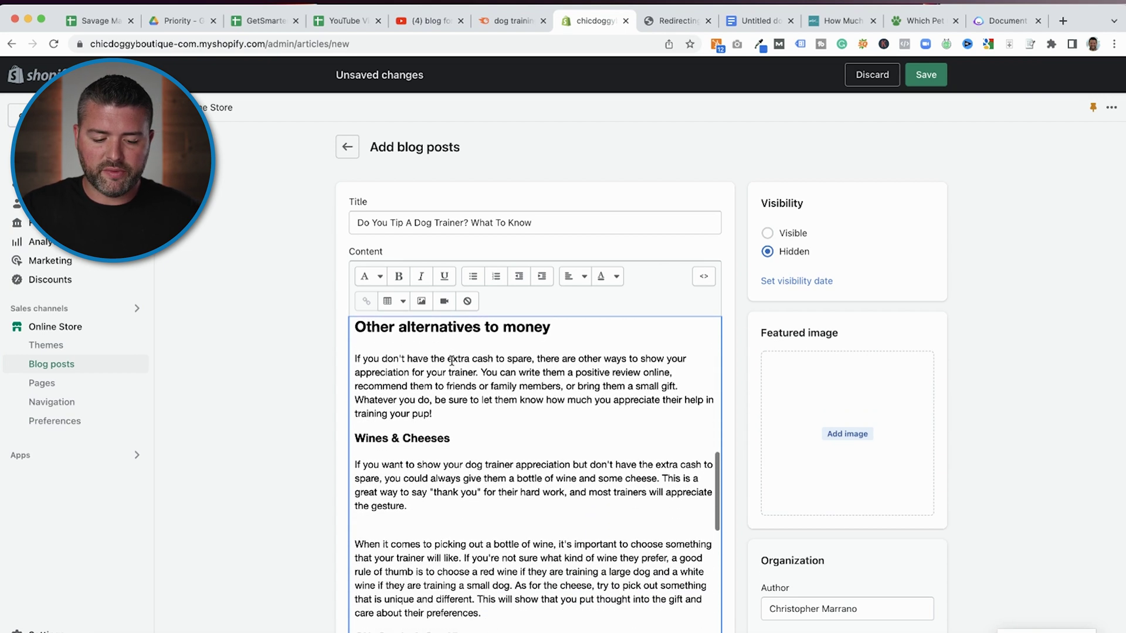
{"action": "left_click", "coordinate": [399, 483]}
{"action": "key", "text": "BackSpace"}
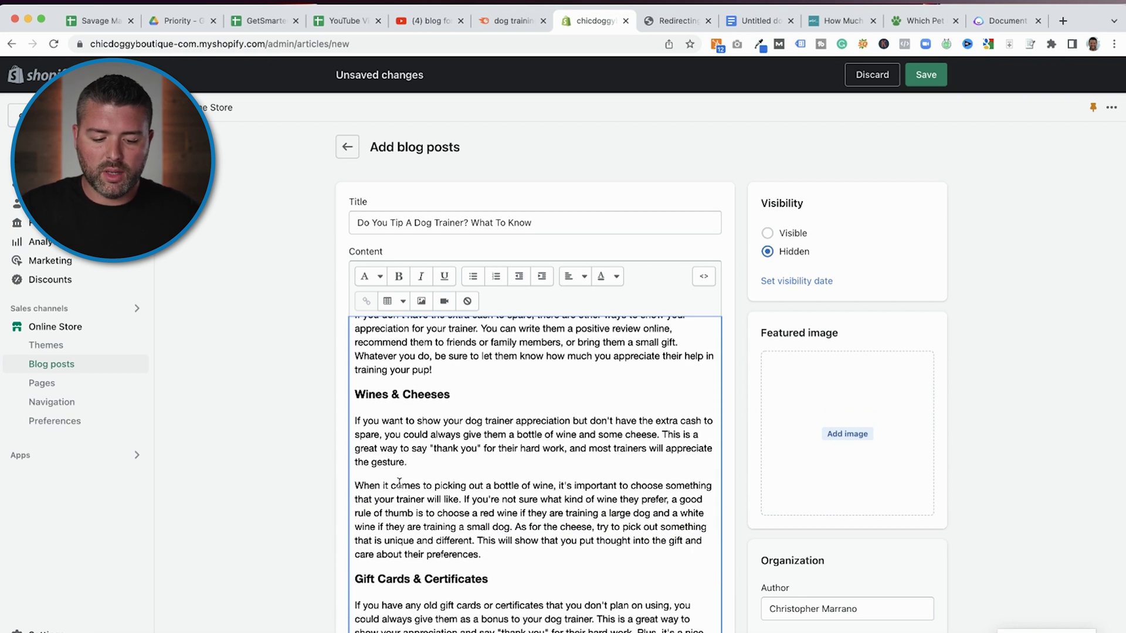
{"action": "scroll", "coordinate": [399, 483], "scroll_direction": "down", "scroll_amount": 9}
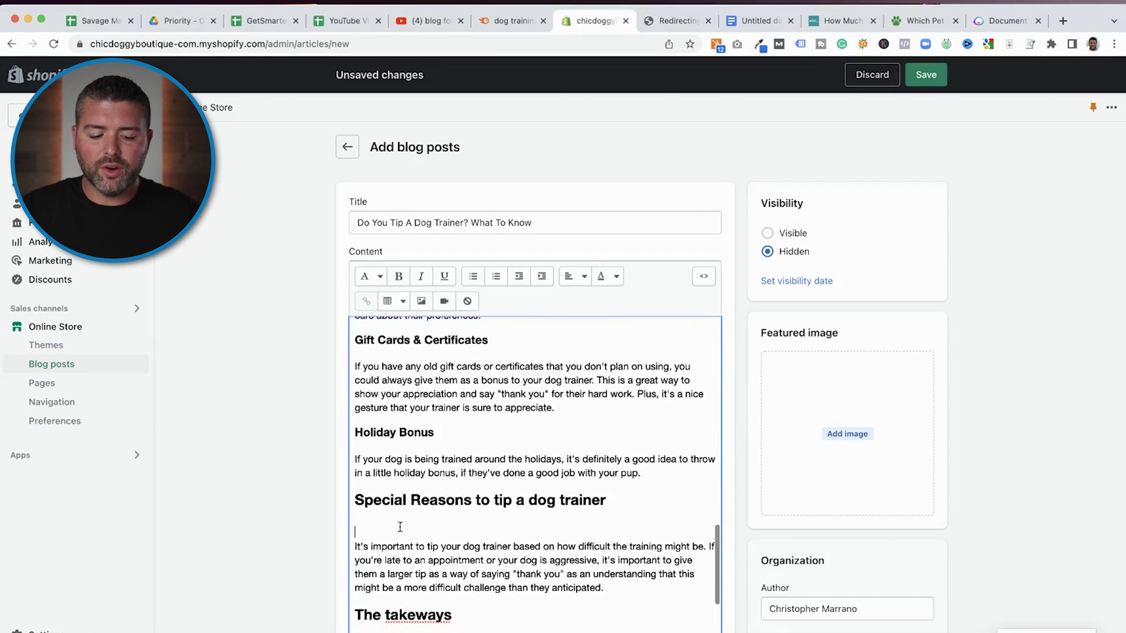
{"action": "key", "text": "BackSpace"}
Split the paragraph under "The takeways" into two before "If you are happy with the services they provide".
{"action": "scroll", "coordinate": [401, 522], "scroll_direction": "down", "scroll_amount": 5}
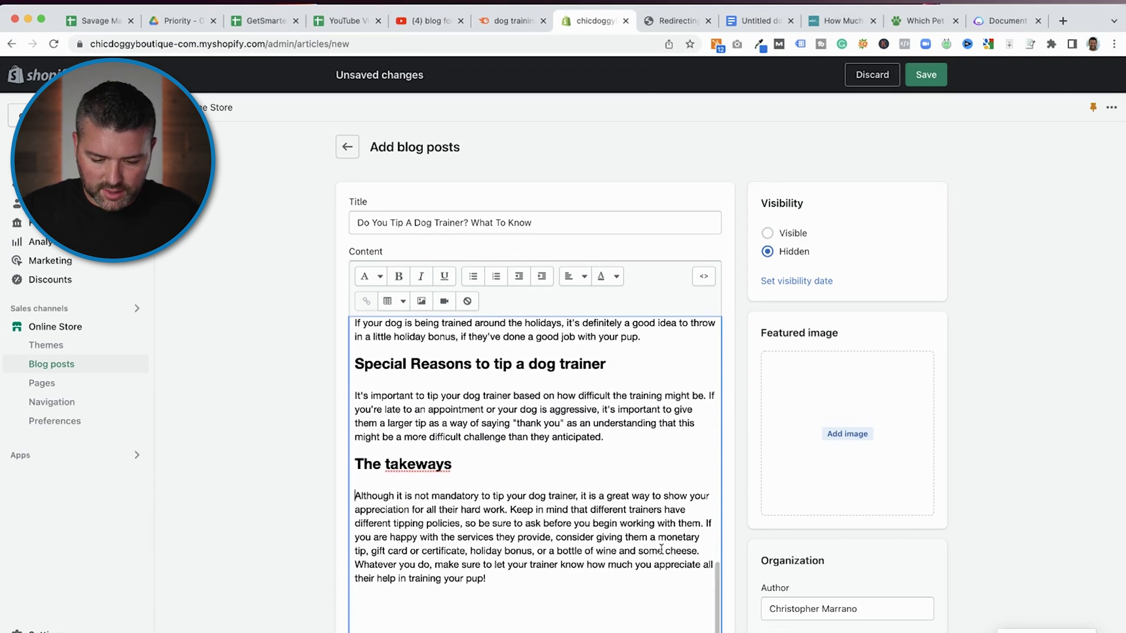
{"action": "left_click", "coordinate": [706, 523]}
{"action": "key", "text": "Return"}
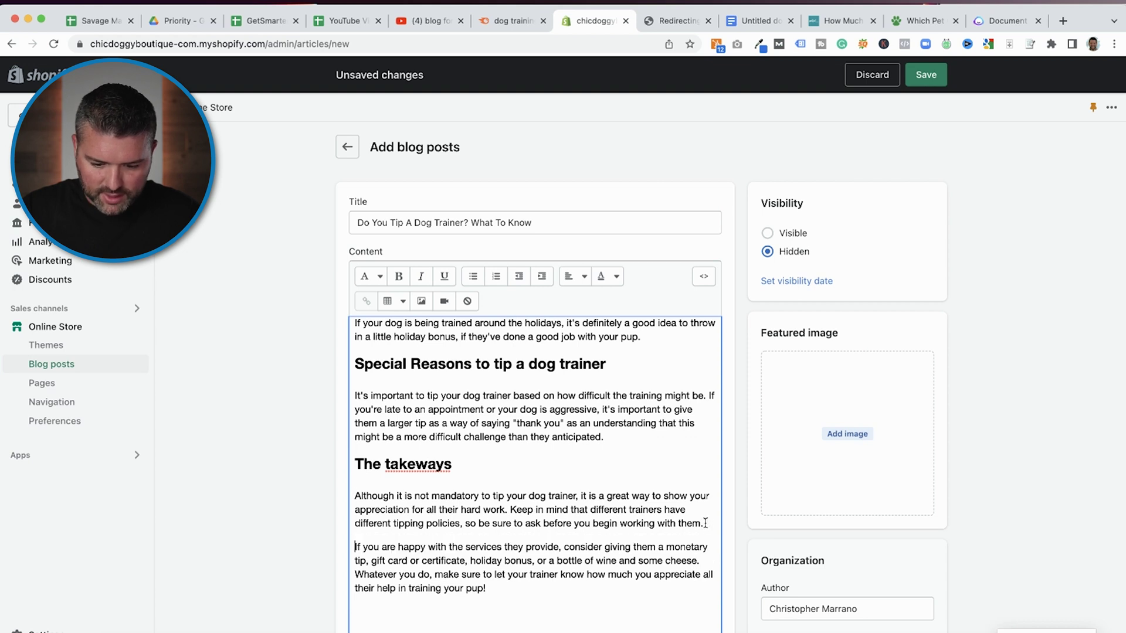
Add Dog-in-a-denim-jacket---dog-store.jpg from the Desktop folder as the blog post's featured image.
{"action": "scroll", "coordinate": [706, 523], "scroll_direction": "up", "scroll_amount": 20}
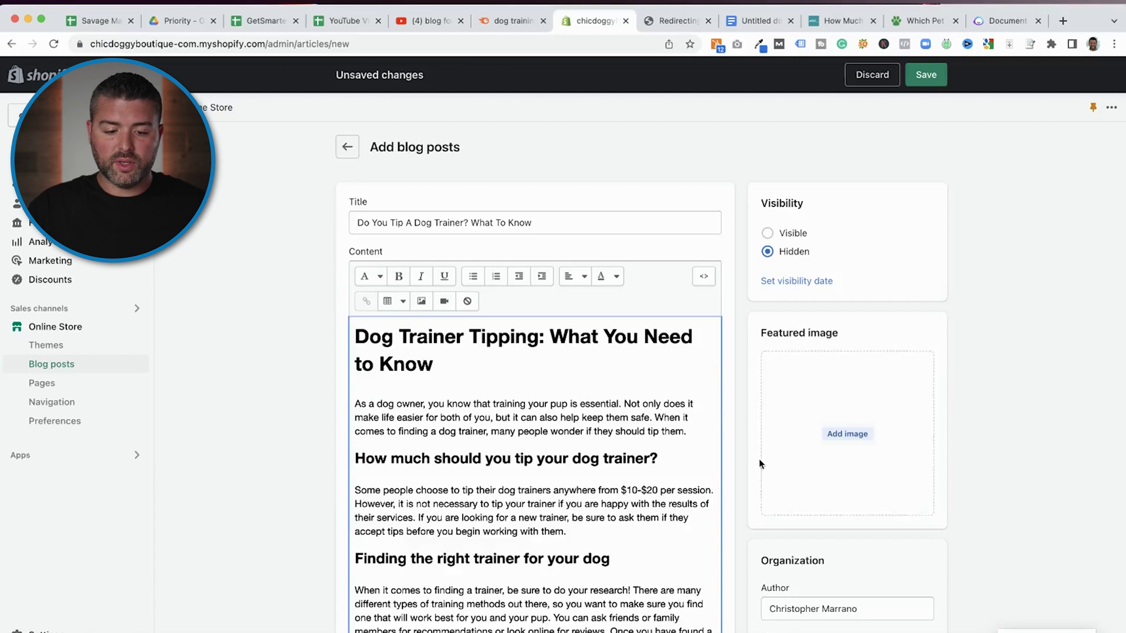
{"action": "scroll", "coordinate": [759, 458], "scroll_direction": "down", "scroll_amount": 3}
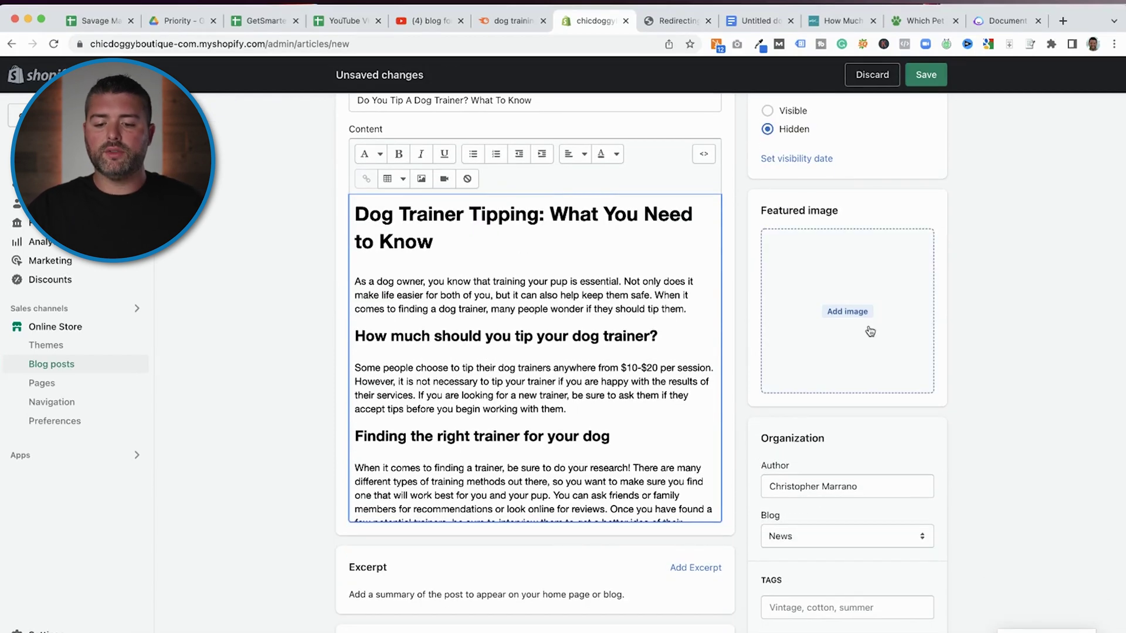
{"action": "left_click", "coordinate": [854, 311]}
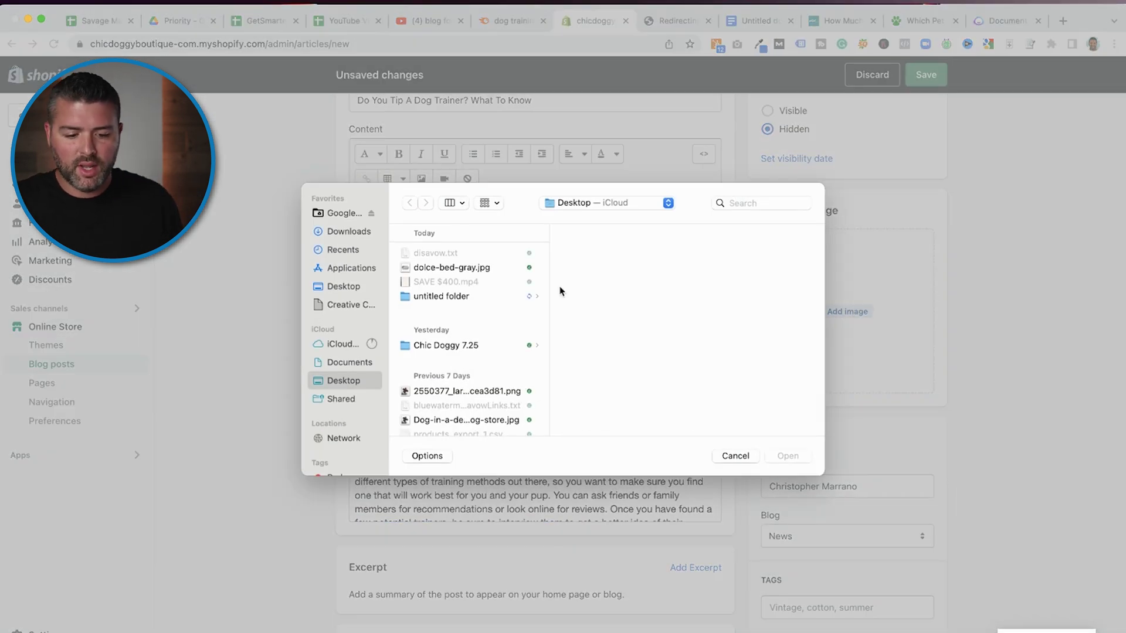
{"action": "scroll", "coordinate": [502, 388], "scroll_direction": "down", "scroll_amount": 3}
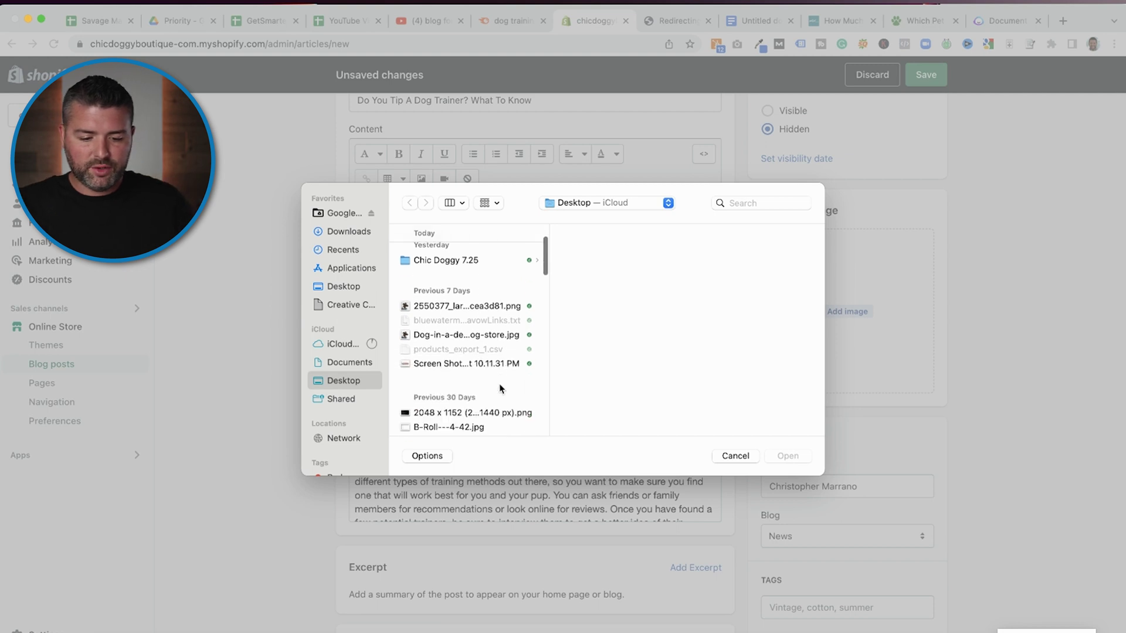
{"action": "left_click", "coordinate": [462, 336]}
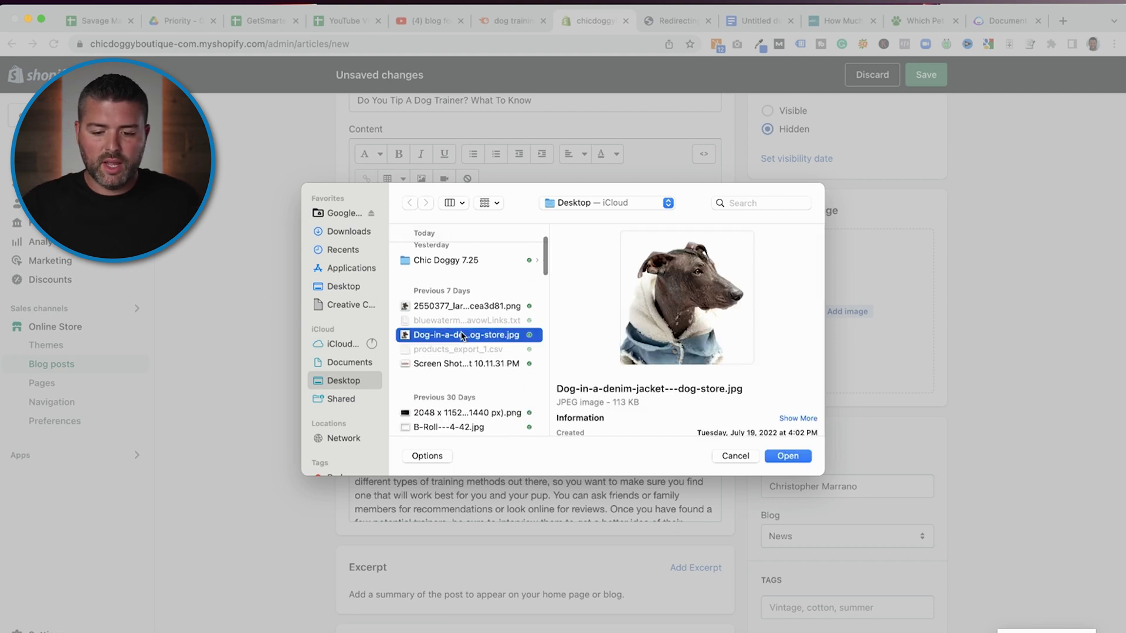
{"action": "left_click", "coordinate": [789, 457]}
Set the featured image's alt text to "Should you tip a dog trainer - featured image" and save it.
{"action": "left_click", "coordinate": [780, 422]}
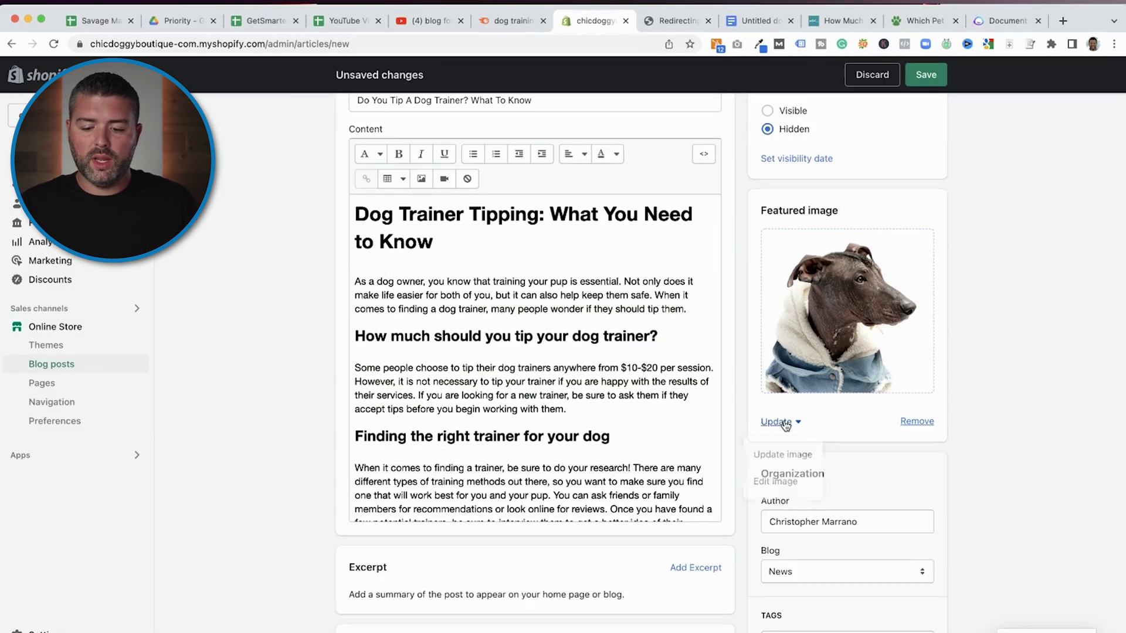
{"action": "left_click", "coordinate": [786, 478]}
{"action": "left_click", "coordinate": [578, 331]}
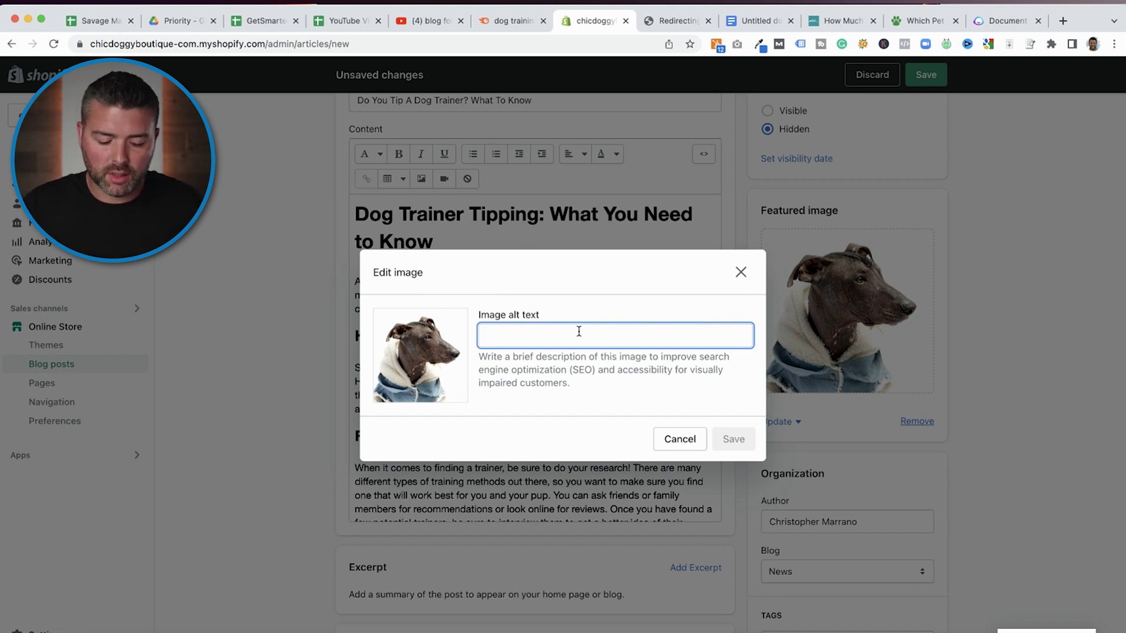
{"action": "type", "text": "Shoul"}
{"action": "key", "text": "BackSpace"}
{"action": "key", "text": "BackSpace"}
{"action": "type", "text": "uld you"}
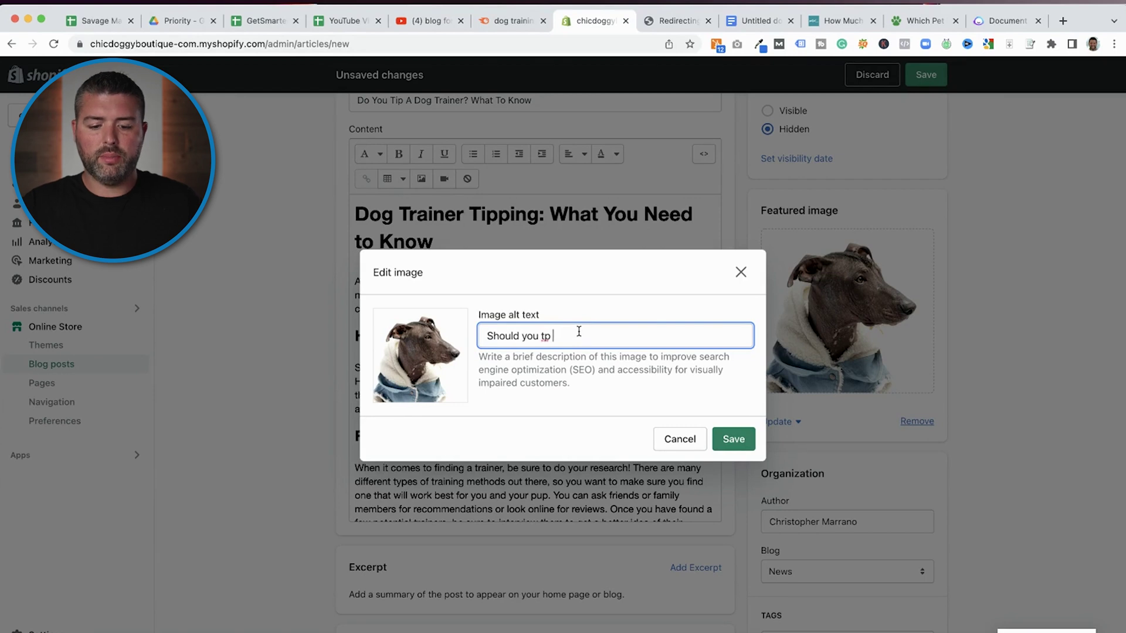
{"action": "type", "text": " tip a dog trainer - featur"}
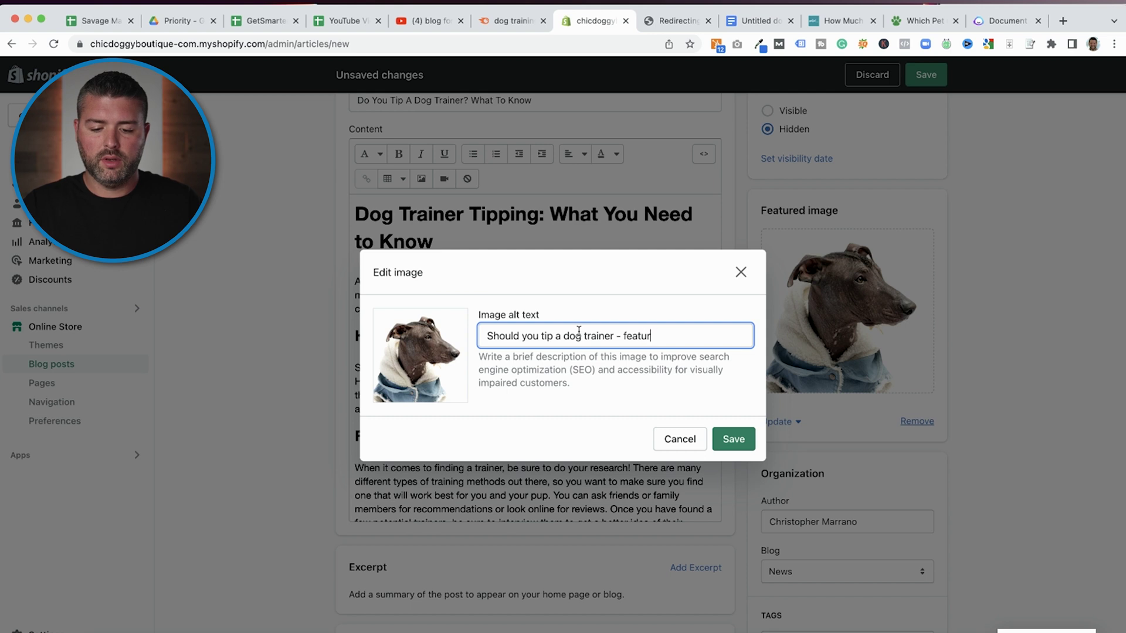
{"action": "type", "text": "mage"}
{"action": "left_click", "coordinate": [733, 440]}
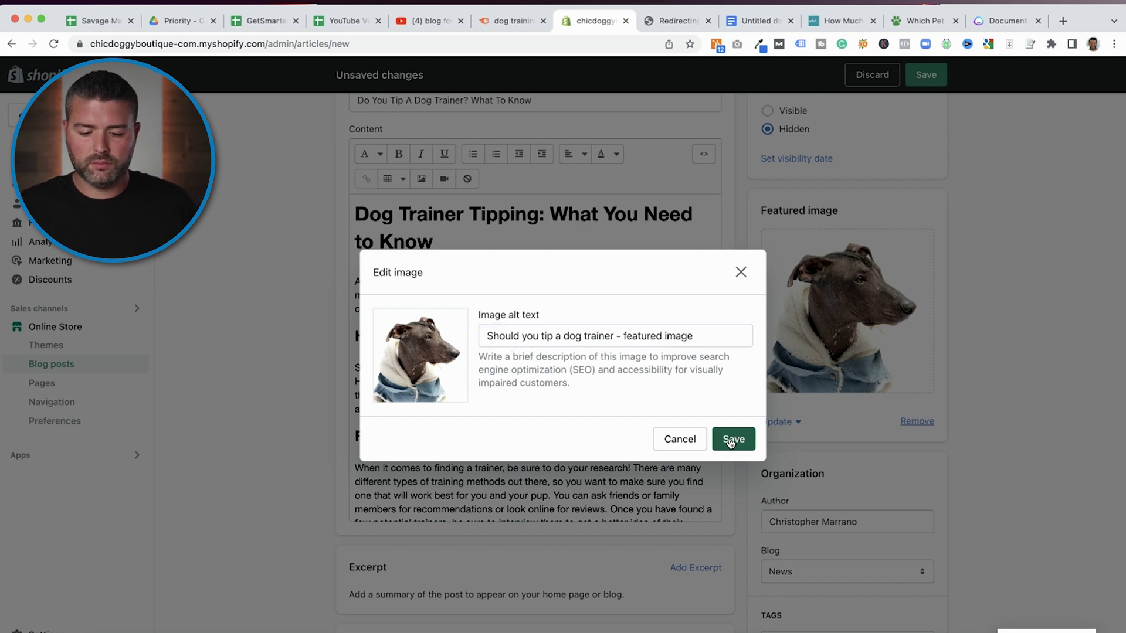
Insert the uploaded photo of the white dog on a grassy path below the "How much should you tip your dog trainer?" heading.
{"action": "scroll", "coordinate": [1035, 402], "scroll_direction": "down", "scroll_amount": 4}
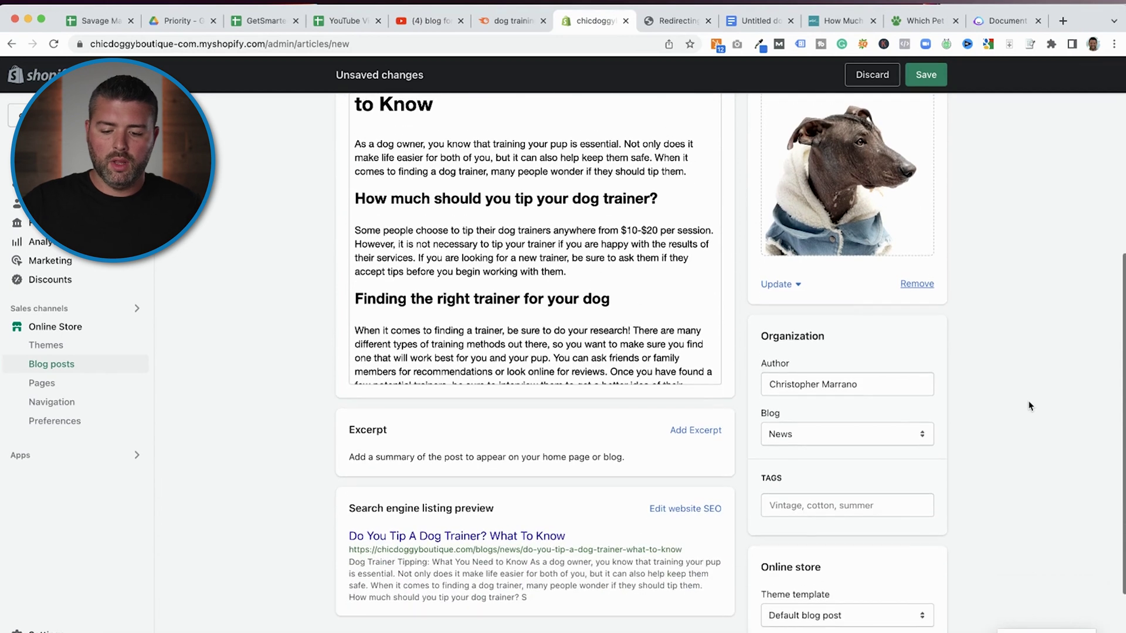
{"action": "scroll", "coordinate": [593, 419], "scroll_direction": "up", "scroll_amount": 2}
{"action": "scroll", "coordinate": [592, 418], "scroll_direction": "up", "scroll_amount": 2}
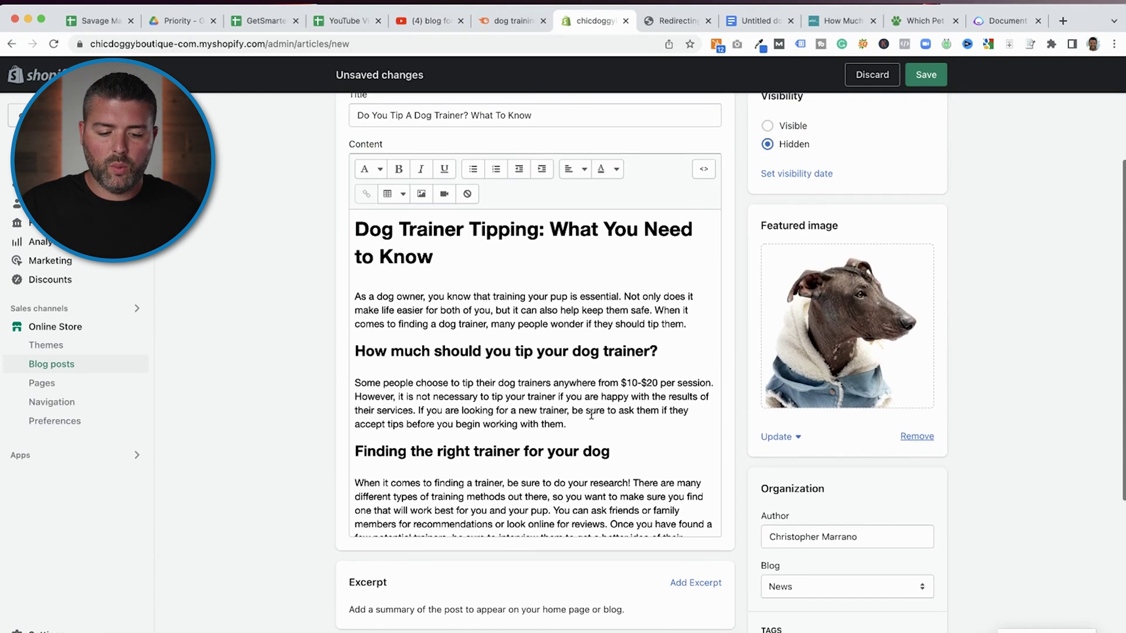
{"action": "left_click", "coordinate": [364, 366]}
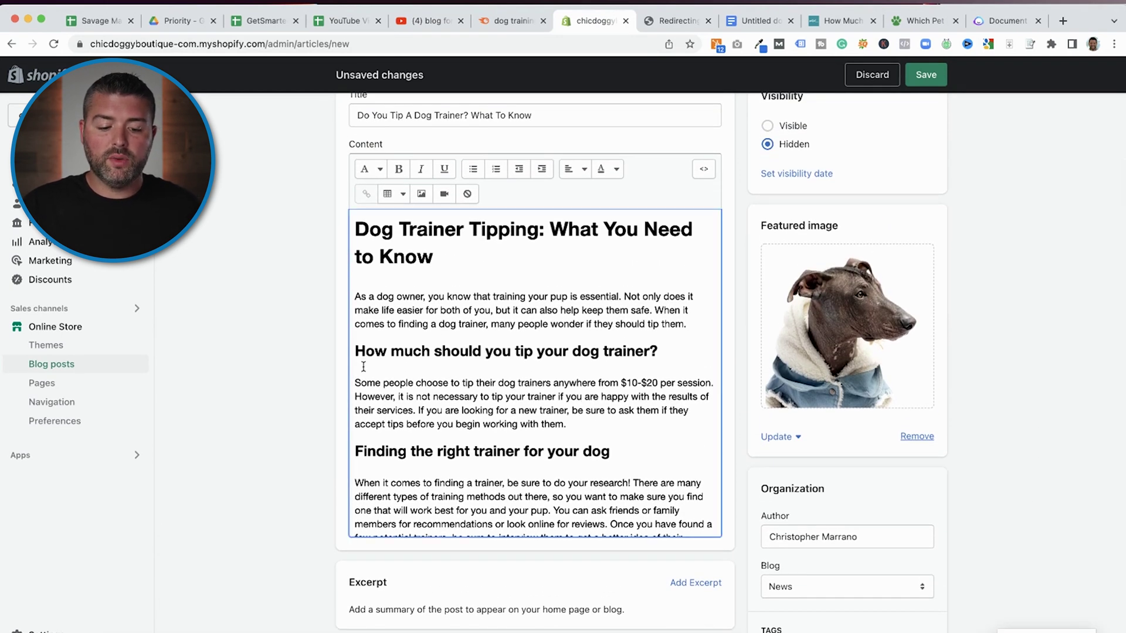
{"action": "key", "text": "Return"}
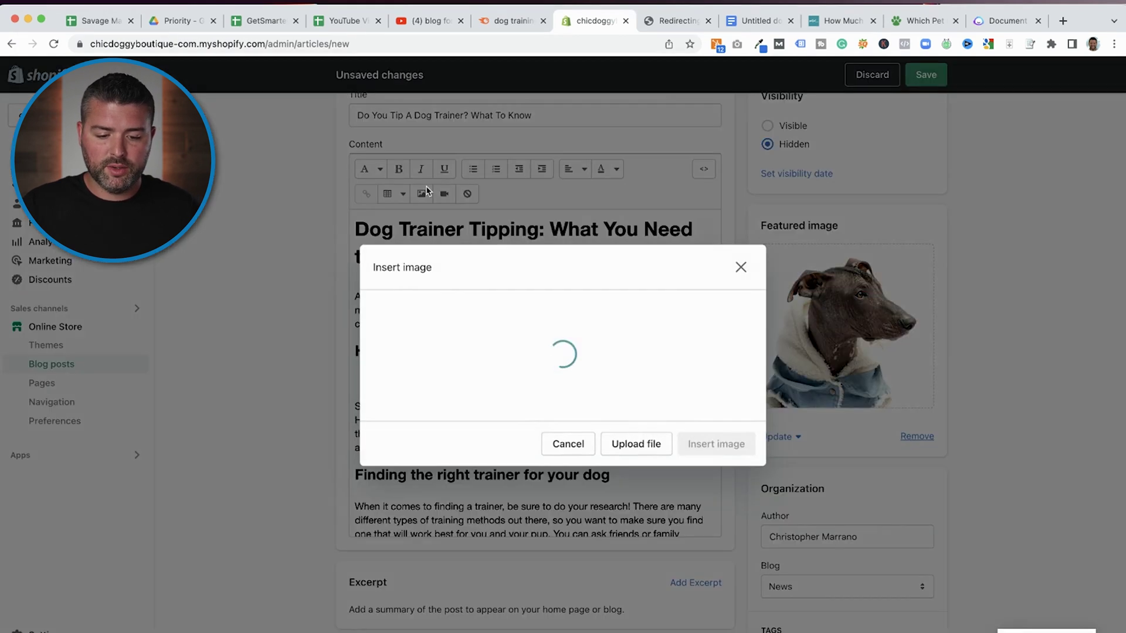
{"action": "left_click", "coordinate": [427, 193]}
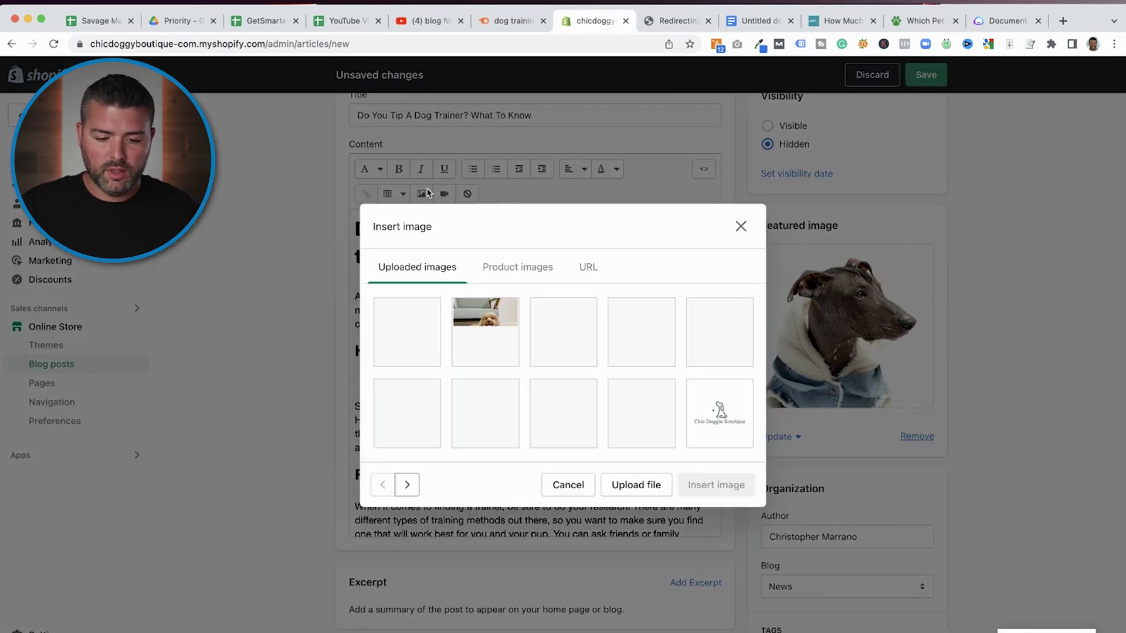
{"action": "left_click", "coordinate": [498, 305]}
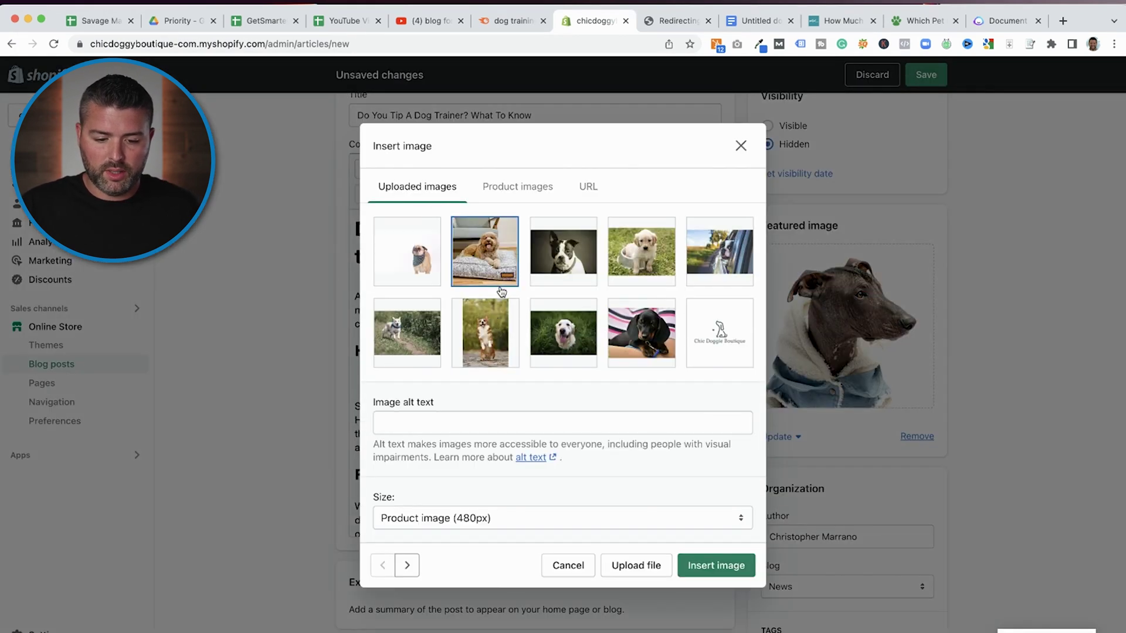
{"action": "left_click", "coordinate": [421, 347]}
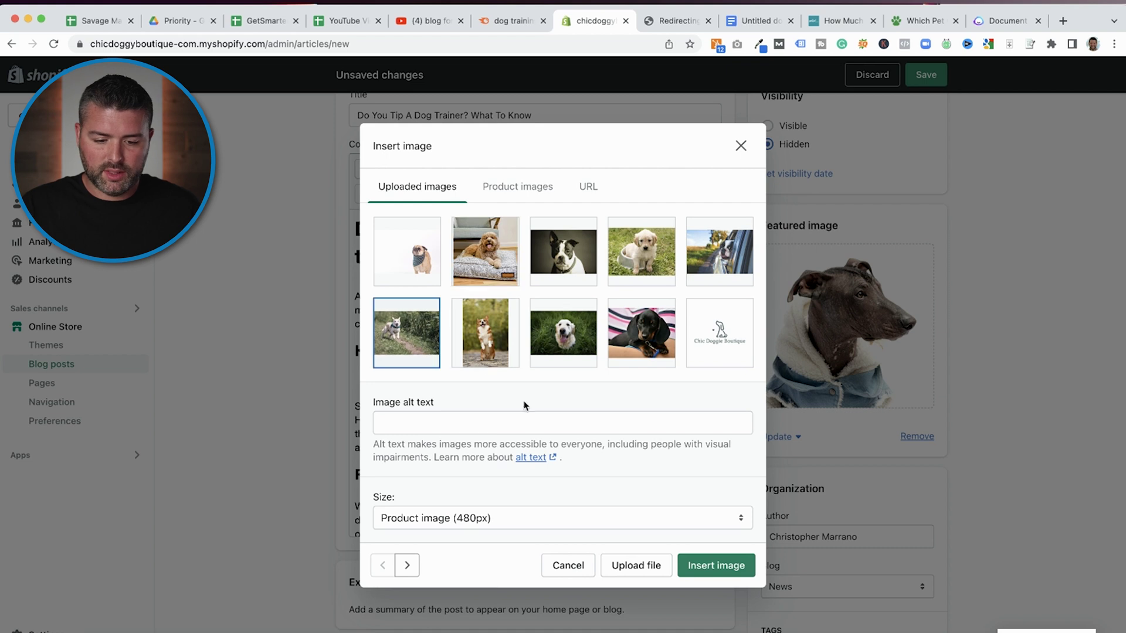
{"action": "left_click", "coordinate": [709, 572]}
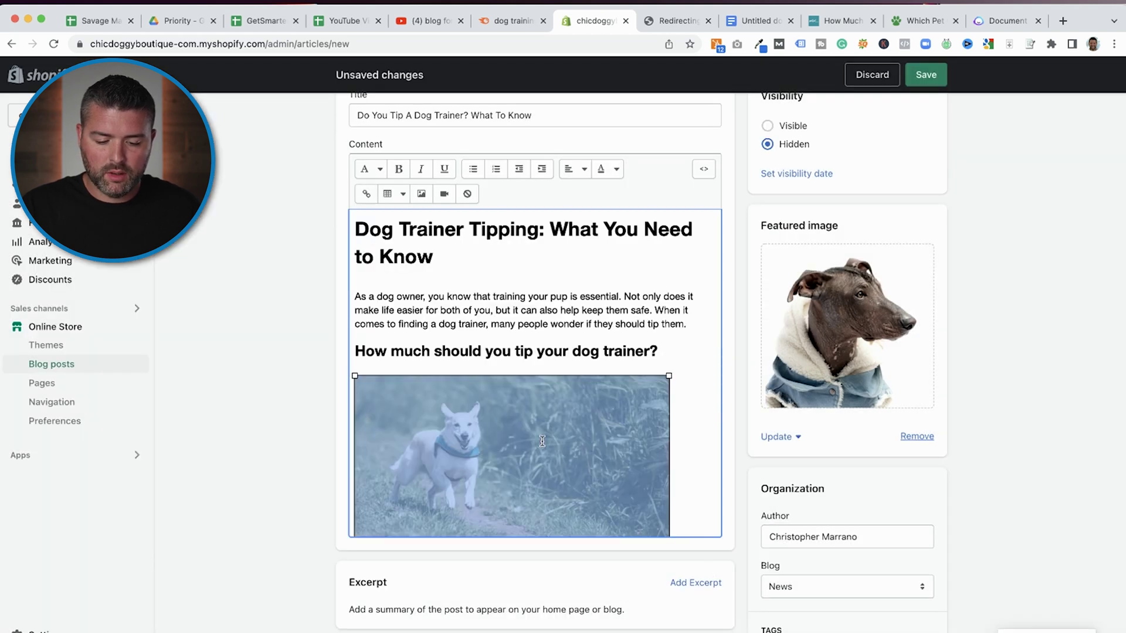
Give the inserted path photo the alt text "dog trainer - dog running away" and centre alignment.
{"action": "scroll", "coordinate": [542, 442], "scroll_direction": "down", "scroll_amount": 4}
{"action": "double_click", "coordinate": [528, 361]}
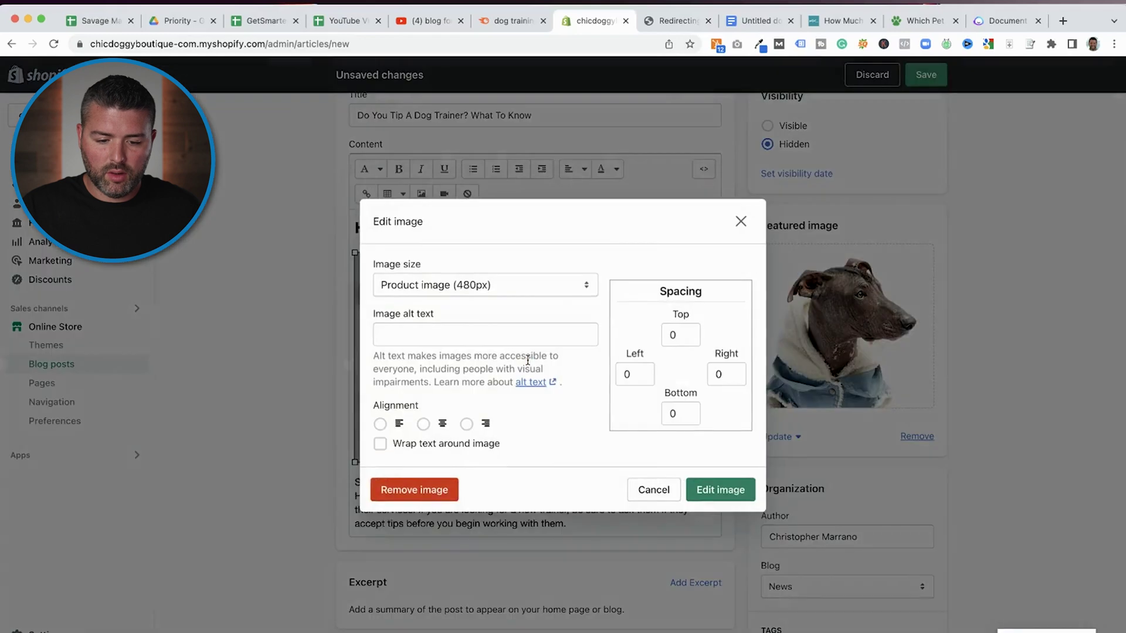
{"action": "left_click", "coordinate": [472, 334]}
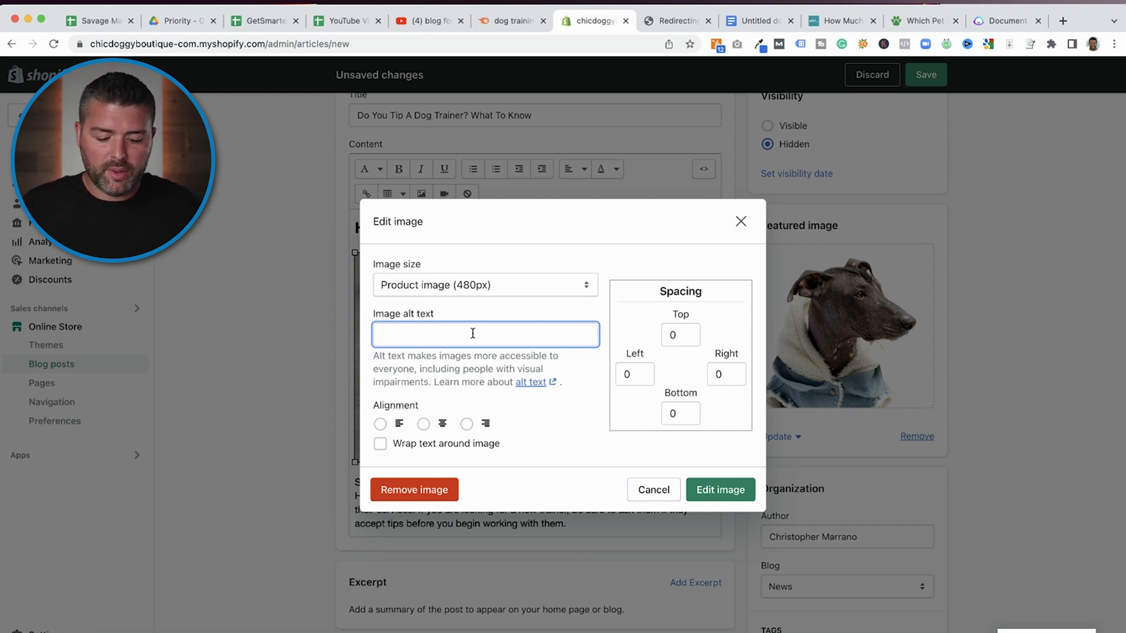
{"action": "type", "text": "dog trainer "}
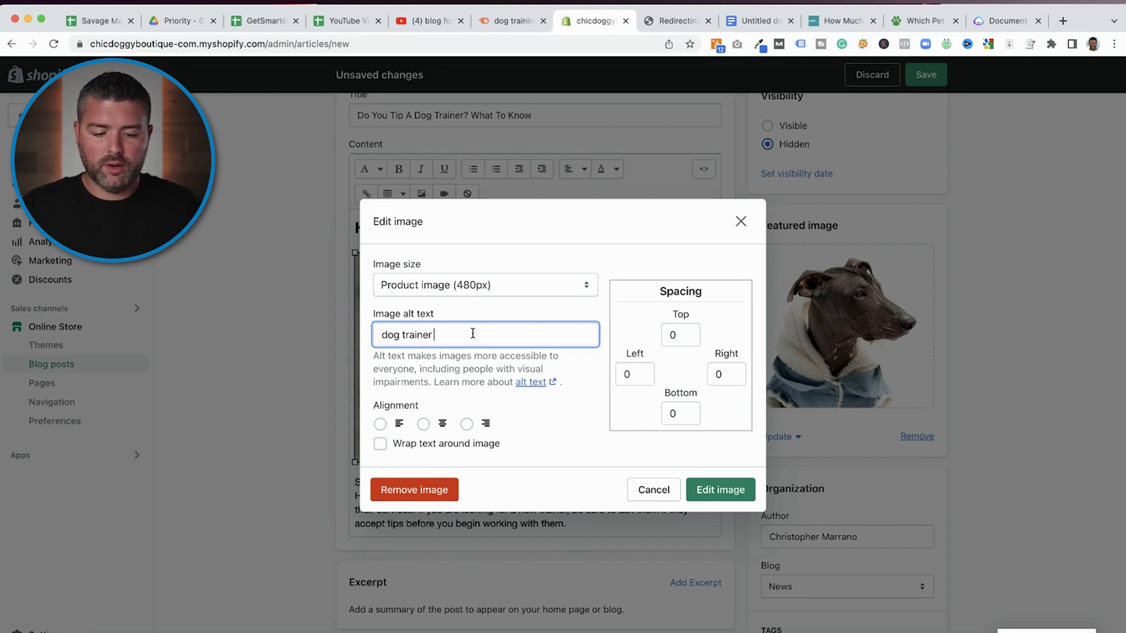
{"action": "type", "text": "- dog running away"}
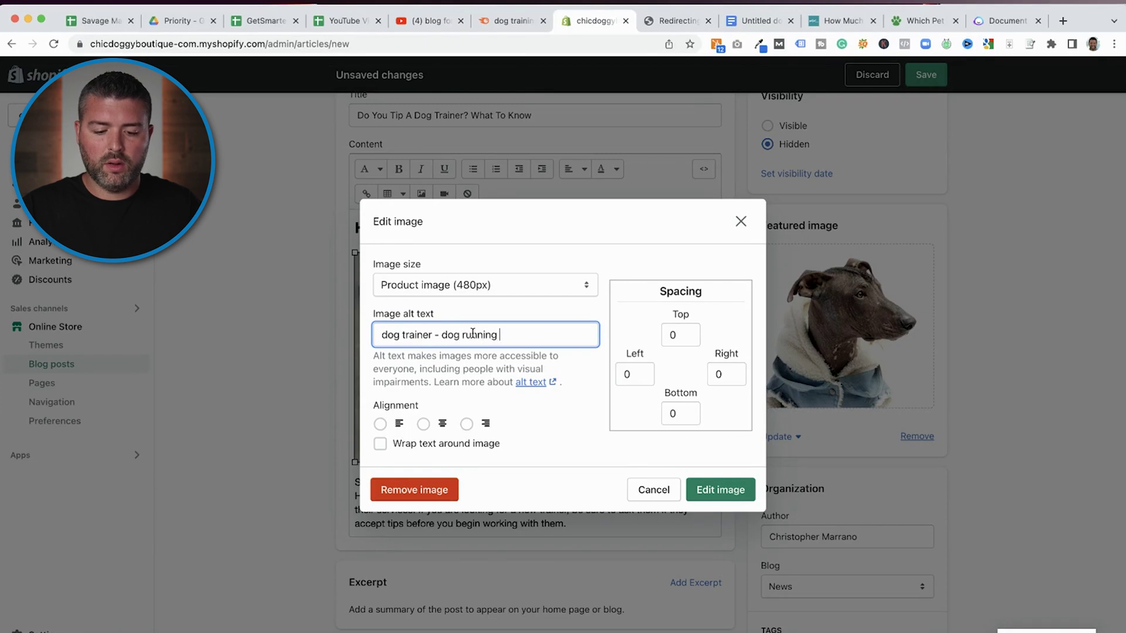
{"action": "left_click", "coordinate": [434, 444]}
{"action": "left_click", "coordinate": [434, 445]}
{"action": "left_click", "coordinate": [423, 424]}
{"action": "left_click", "coordinate": [707, 488]}
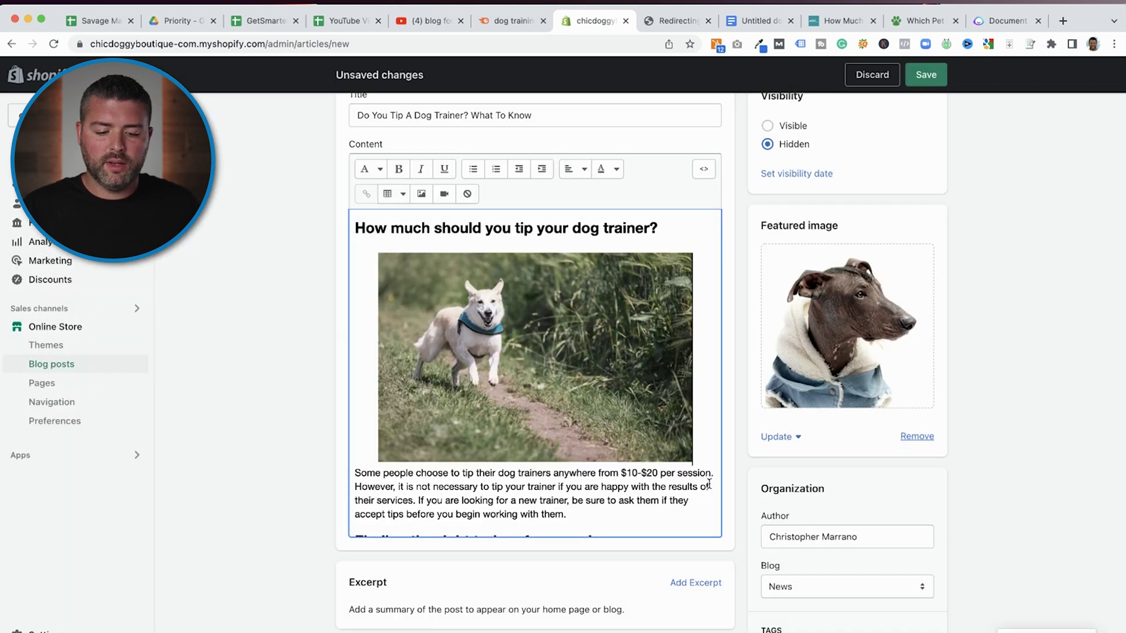
Insert the uploaded white dog portrait below "Finding the right trainer for your dog" with alt text "dog trainer - finding the right trainer" and a larger size.
{"action": "scroll", "coordinate": [650, 398], "scroll_direction": "down", "scroll_amount": 5}
{"action": "scroll", "coordinate": [650, 398], "scroll_direction": "down", "scroll_amount": 3}
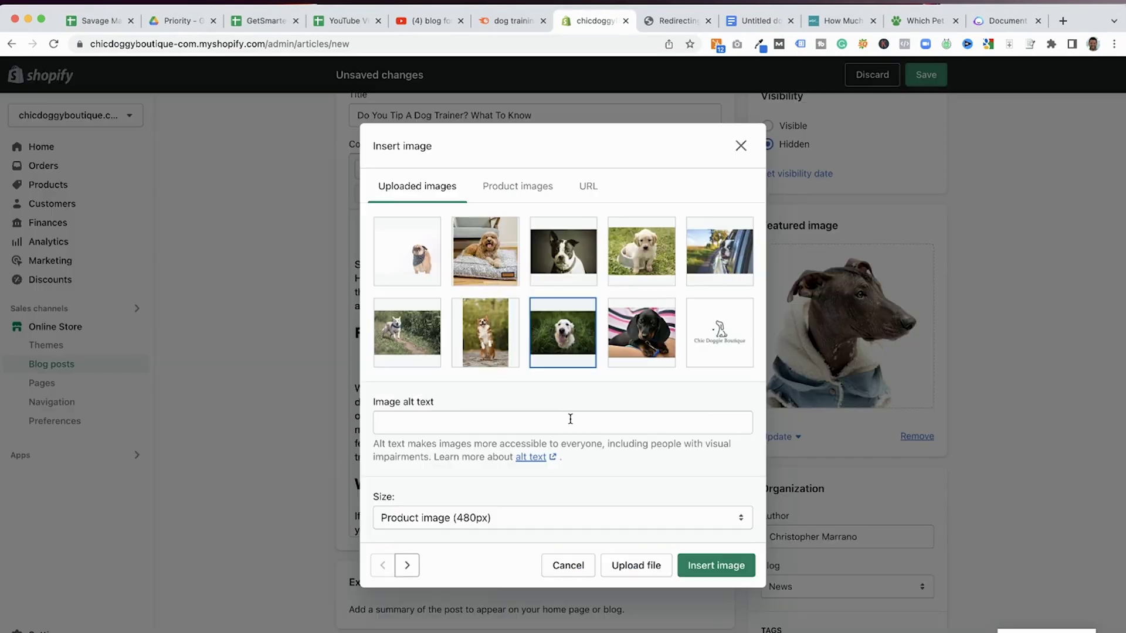
{"action": "left_click", "coordinate": [571, 422]}
{"action": "type", "text": "dog trainer - finding the right trainer"}
{"action": "left_click", "coordinate": [563, 518]}
{"action": "left_click", "coordinate": [674, 556]}
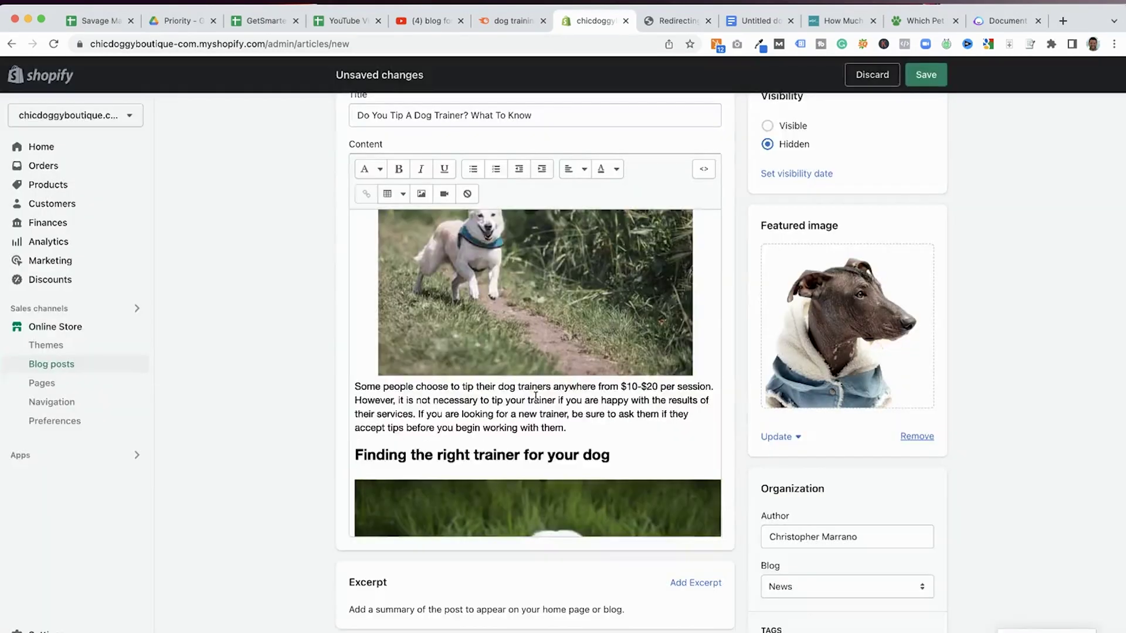
Search Pixabay for "cash exchange" and download the hands with coin and light bulb graphic as a 1280×915 PNG.
{"action": "scroll", "coordinate": [563, 352], "scroll_direction": "down", "scroll_amount": 5}
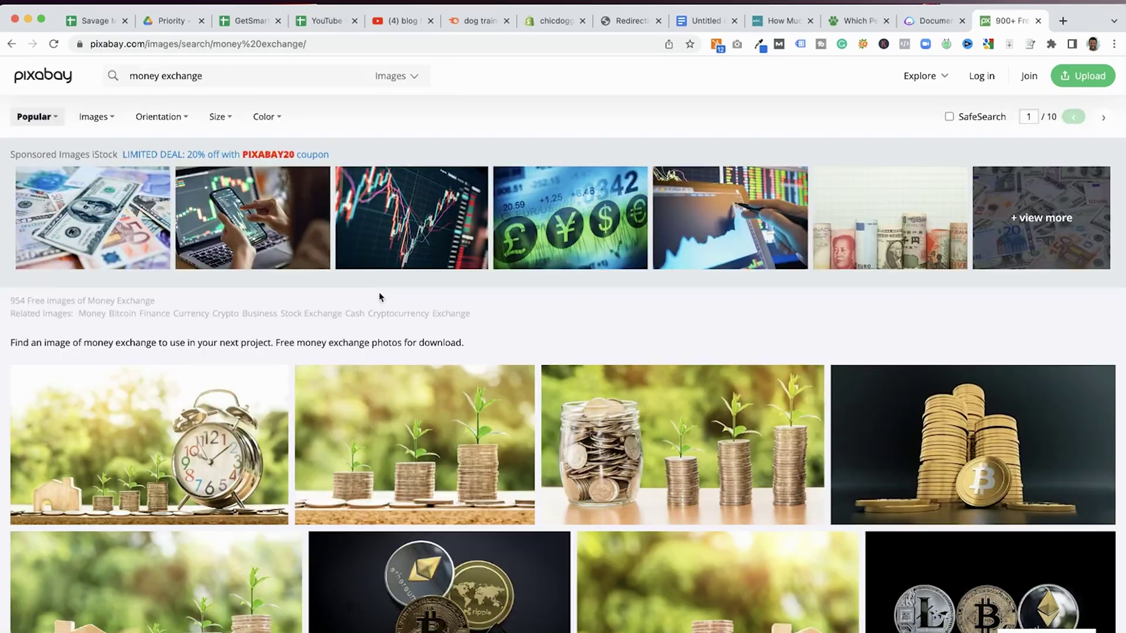
{"action": "scroll", "coordinate": [379, 292], "scroll_direction": "down", "scroll_amount": 10}
{"action": "double_click", "coordinate": [140, 77]}
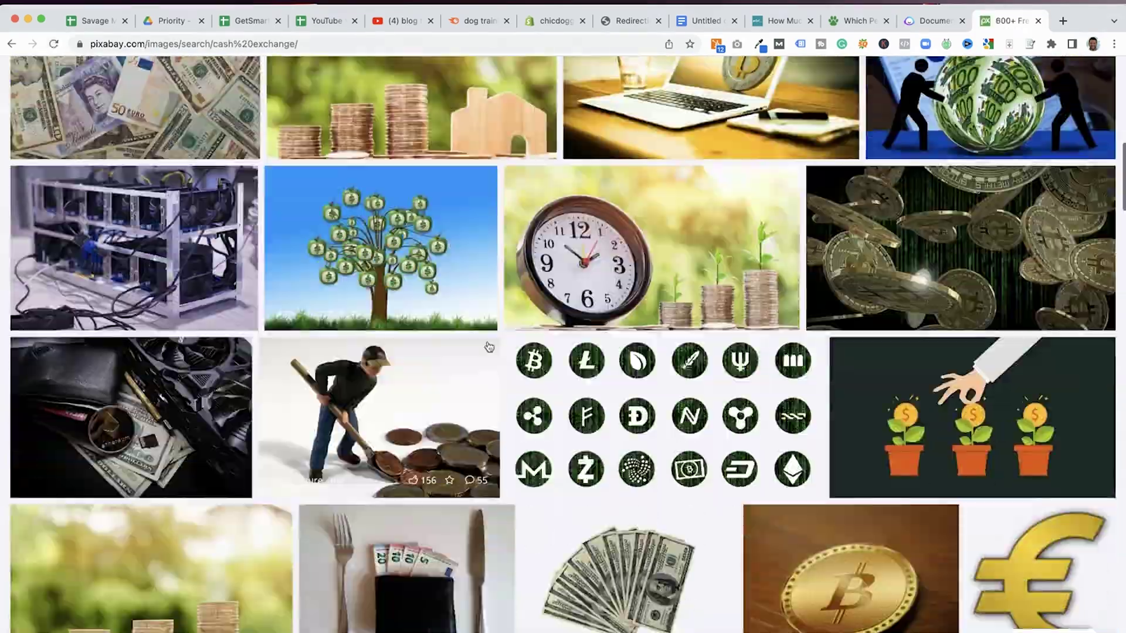
{"action": "scroll", "coordinate": [563, 352], "scroll_direction": "down", "scroll_amount": 5}
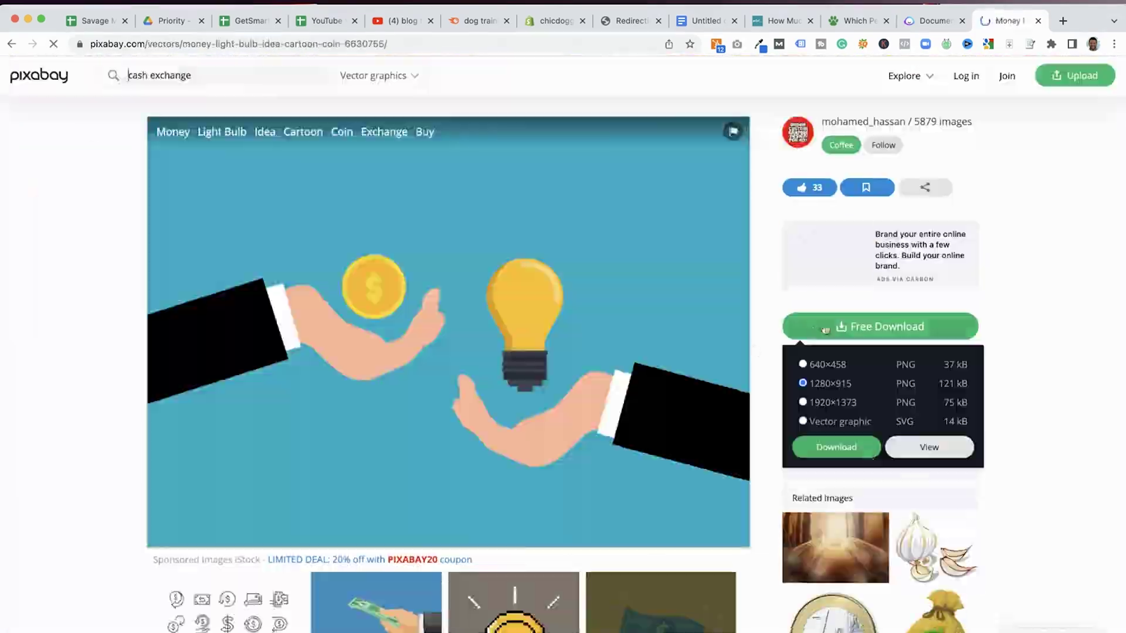
{"action": "left_click", "coordinate": [847, 448]}
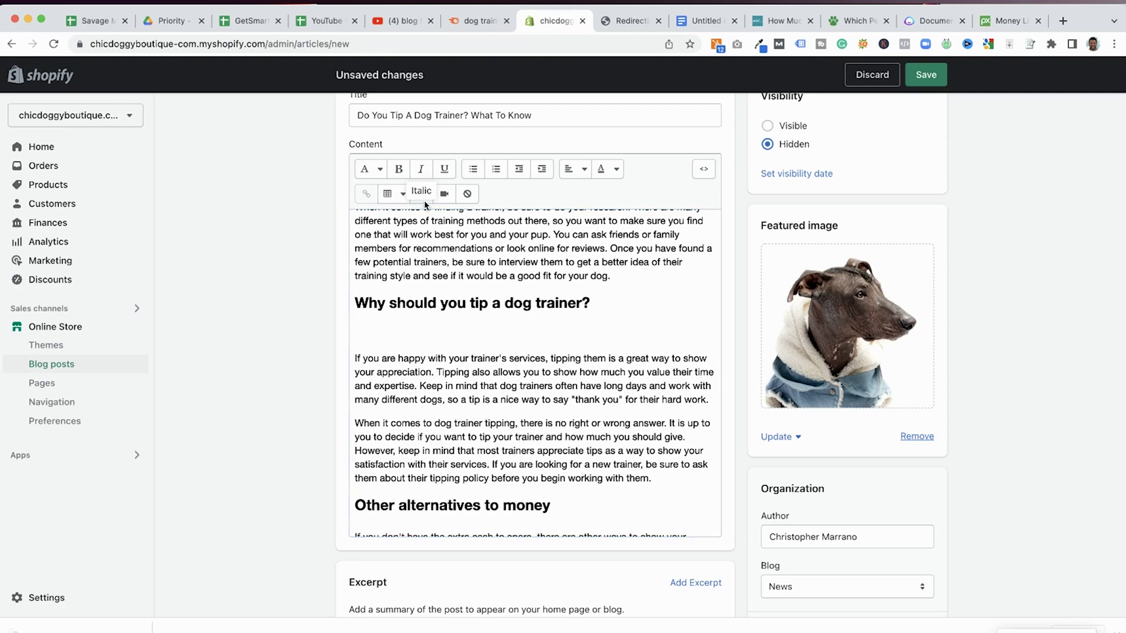
Upload the downloaded coin and light bulb graphic in Shopify and insert it below "Why should you tip a dog trainer?" as Banner image (600px).
{"action": "left_click", "coordinate": [426, 194]}
{"action": "left_click", "coordinate": [636, 466]}
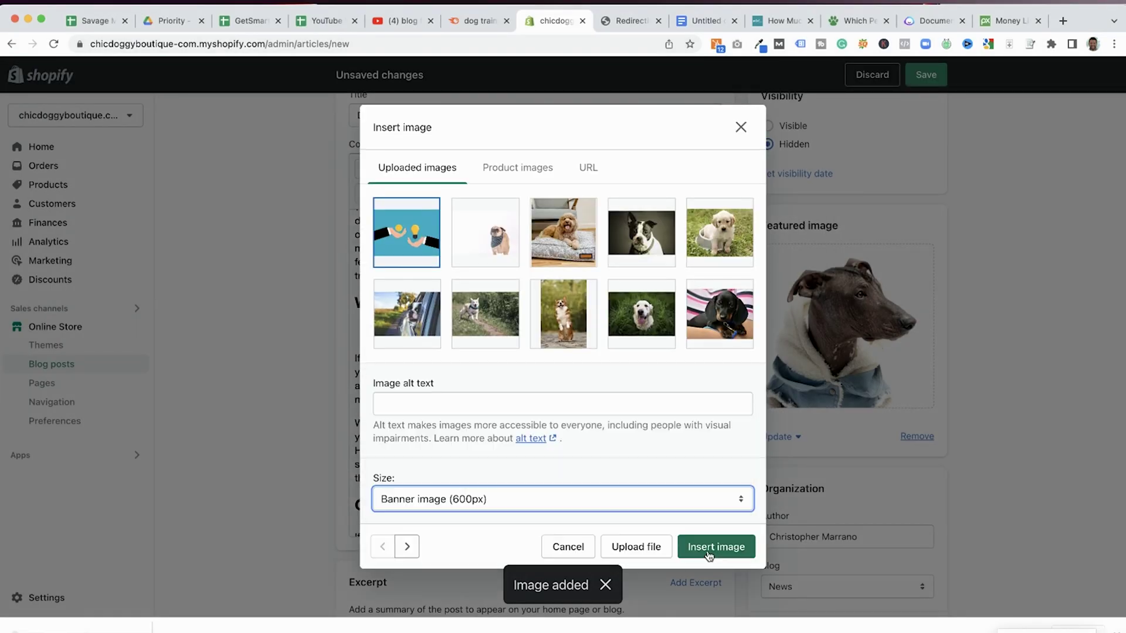
{"action": "left_click", "coordinate": [716, 543]}
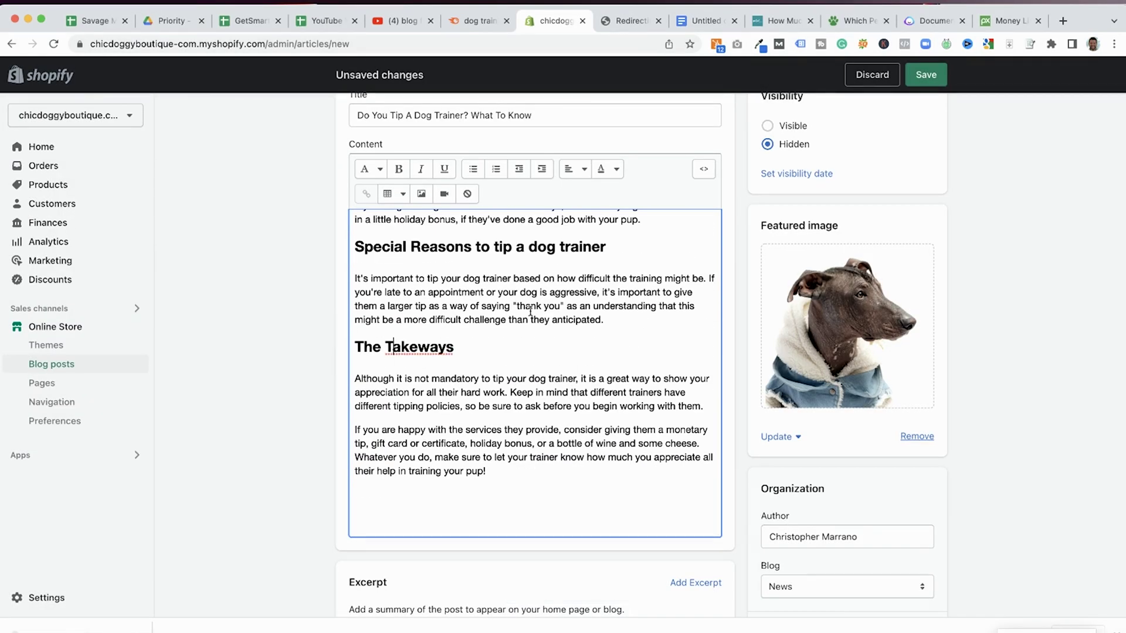
Fill the search engine listing's description with the suggested text beginning "Dog Trainer Tipping: What You Need to Know As a dog owner".
{"action": "scroll", "coordinate": [674, 375], "scroll_direction": "down", "scroll_amount": 5}
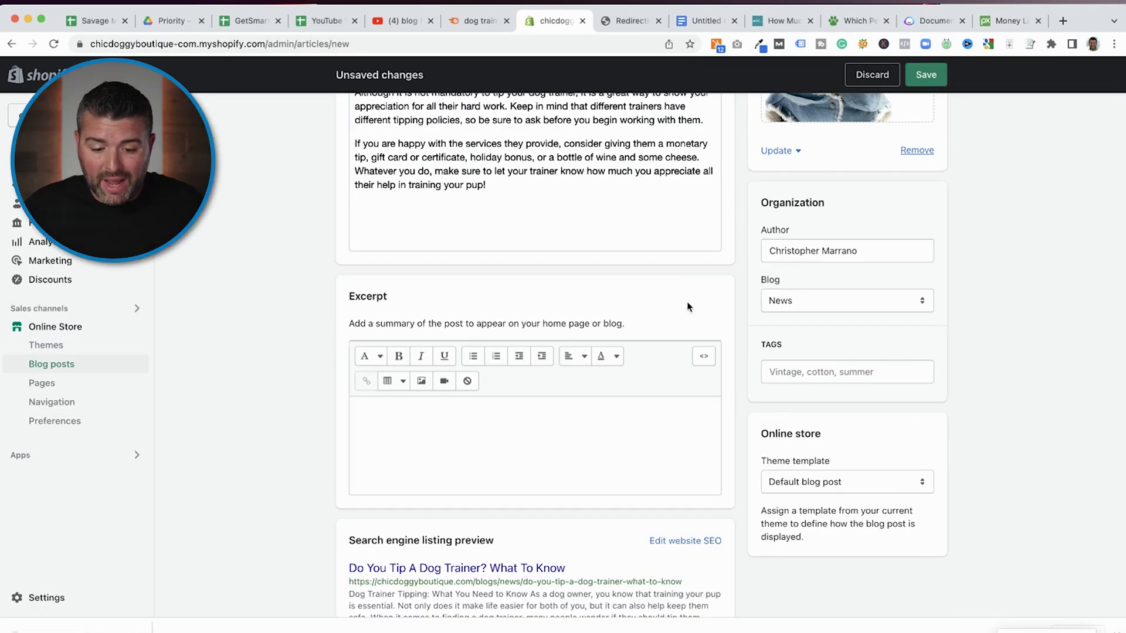
{"action": "scroll", "coordinate": [688, 307], "scroll_direction": "up", "scroll_amount": 10}
{"action": "scroll", "coordinate": [632, 431], "scroll_direction": "up", "scroll_amount": 5}
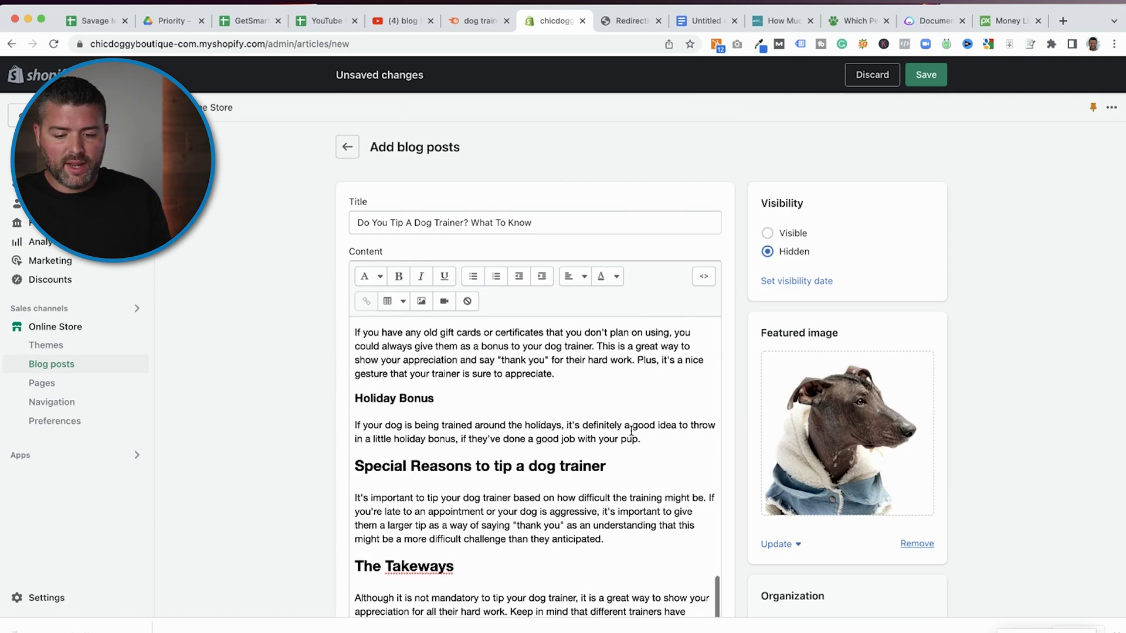
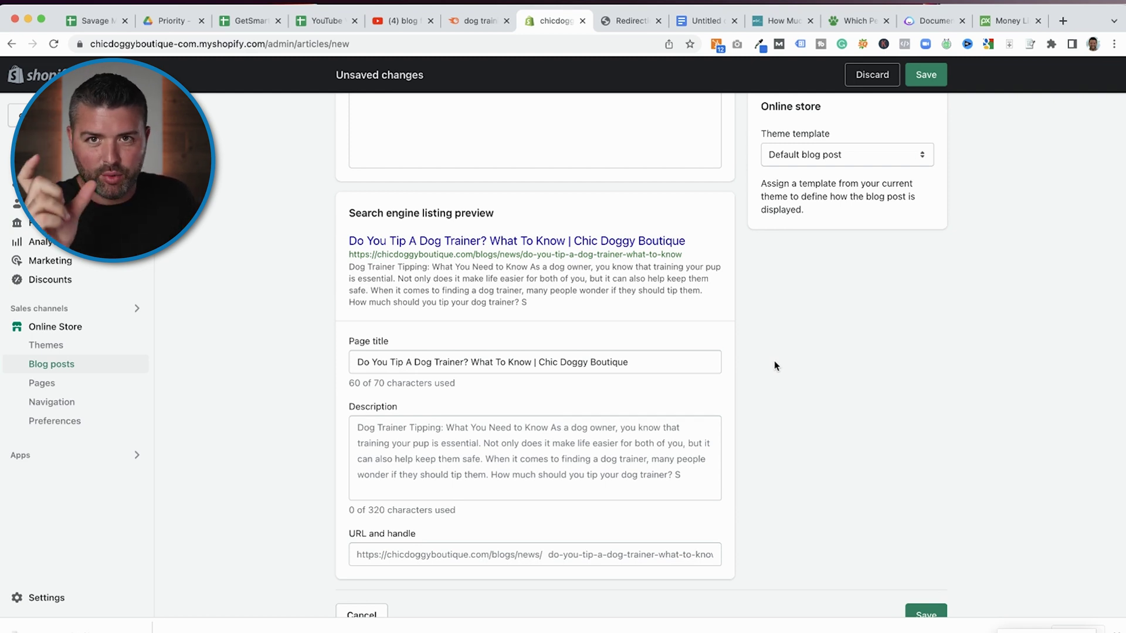
{"action": "left_click", "coordinate": [593, 442]}
{"action": "type", "text": "Dog Trainer Tipping: What You Need to Know As a dog owner, you know that training your pup is essential. Not only does it make life easier for both of you, but it can also help keep them safe. When it comes to finding a dog trainer, many people wonder if they should tip them. How much should you tip your dog trainer? S"}
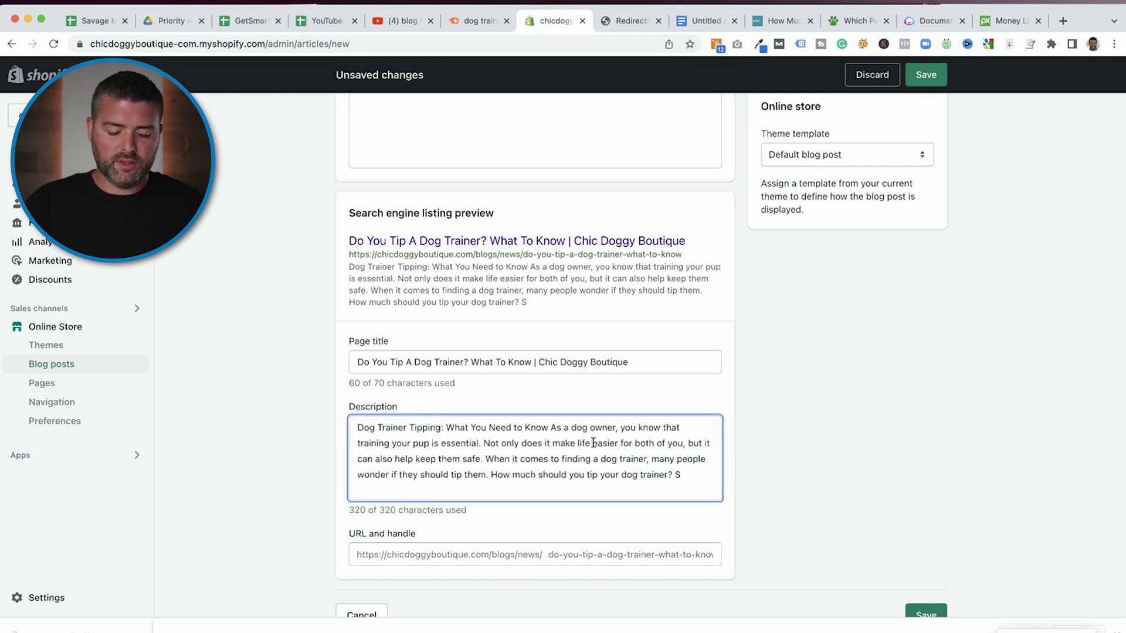
Replace the search listing's description with "Many people use dog trainers and have an amazing experience. But, are we supposed to tip our dog trainers?" plus a post summary.
{"action": "key", "text": "super+a"}
{"action": "type", "text": "Many pe"}
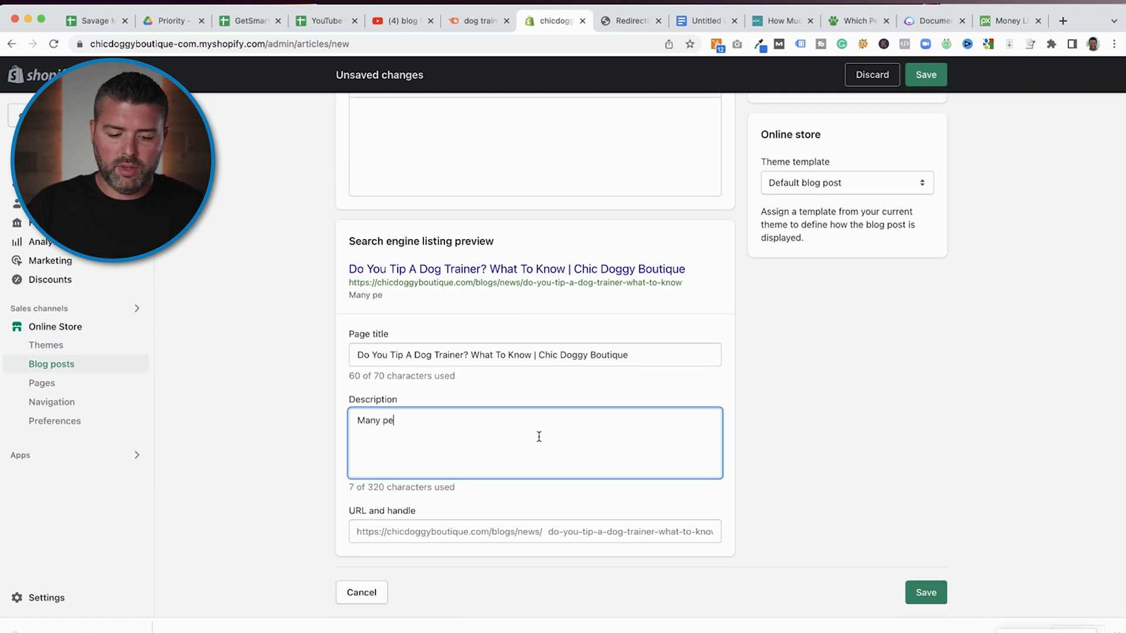
{"action": "type", "text": "ople use dog "}
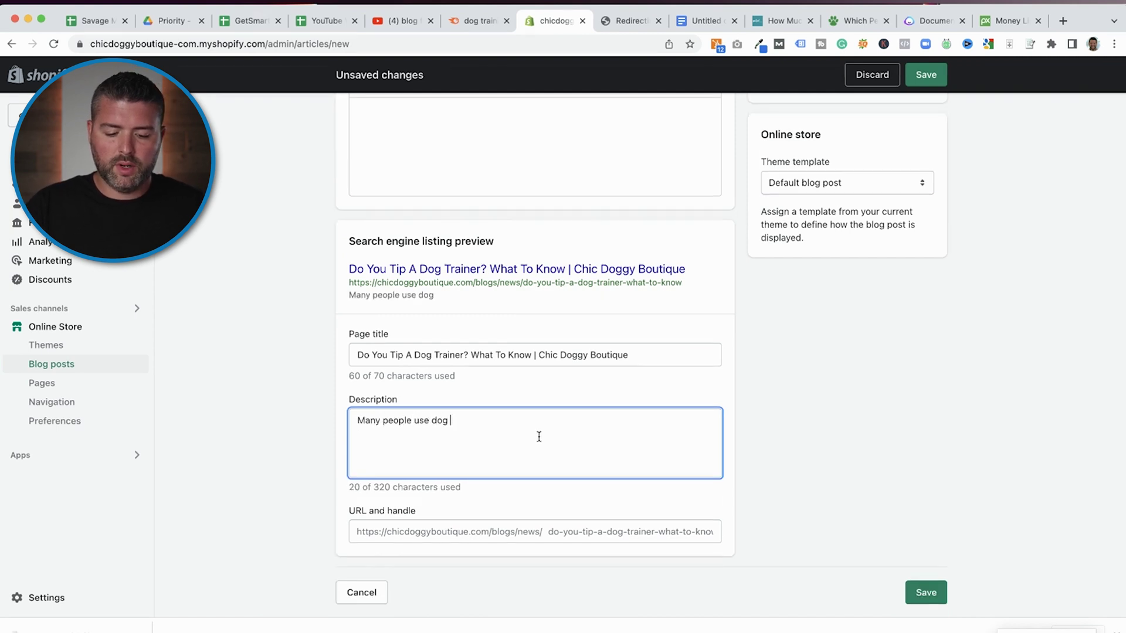
{"action": "type", "text": "trainers and ha"}
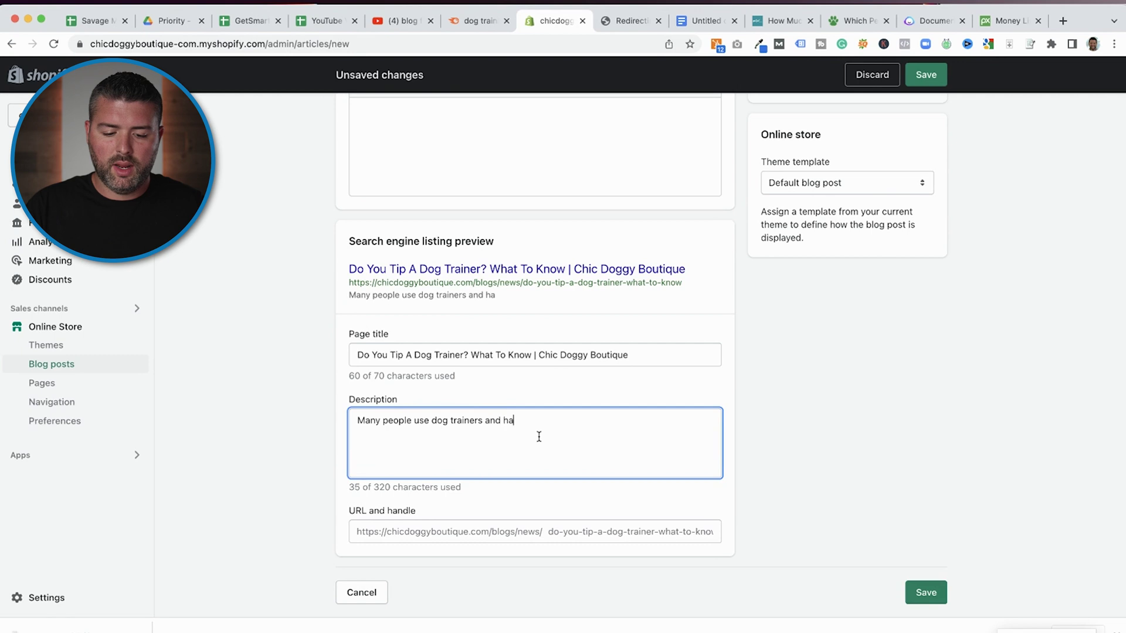
{"action": "type", "text": "ve an amazing experience. But,"}
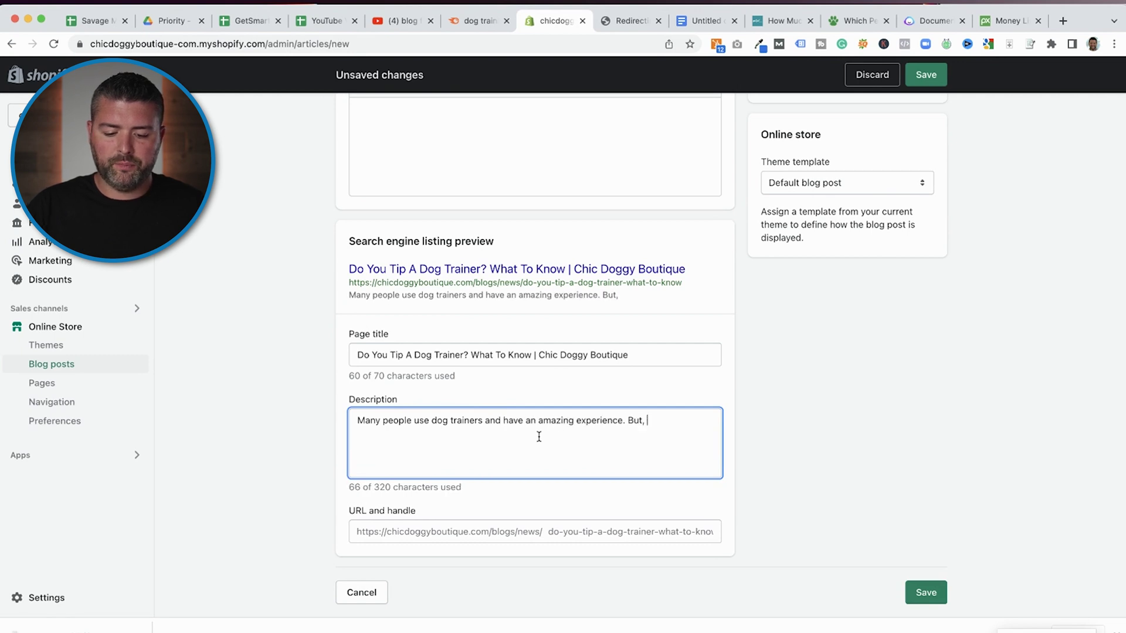
{"action": "type", "text": " are we supposed to tip our "}
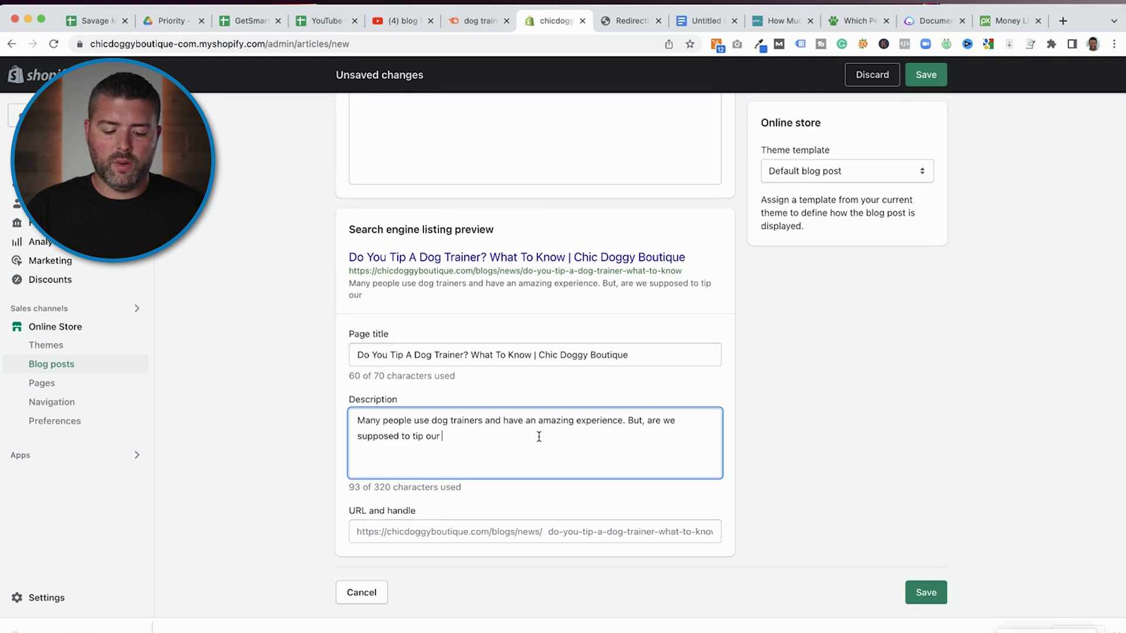
{"action": "type", "text": "dog trainers? In this post, we will review both the amount & the reason as to why you might want to consider tipping your trainer."}
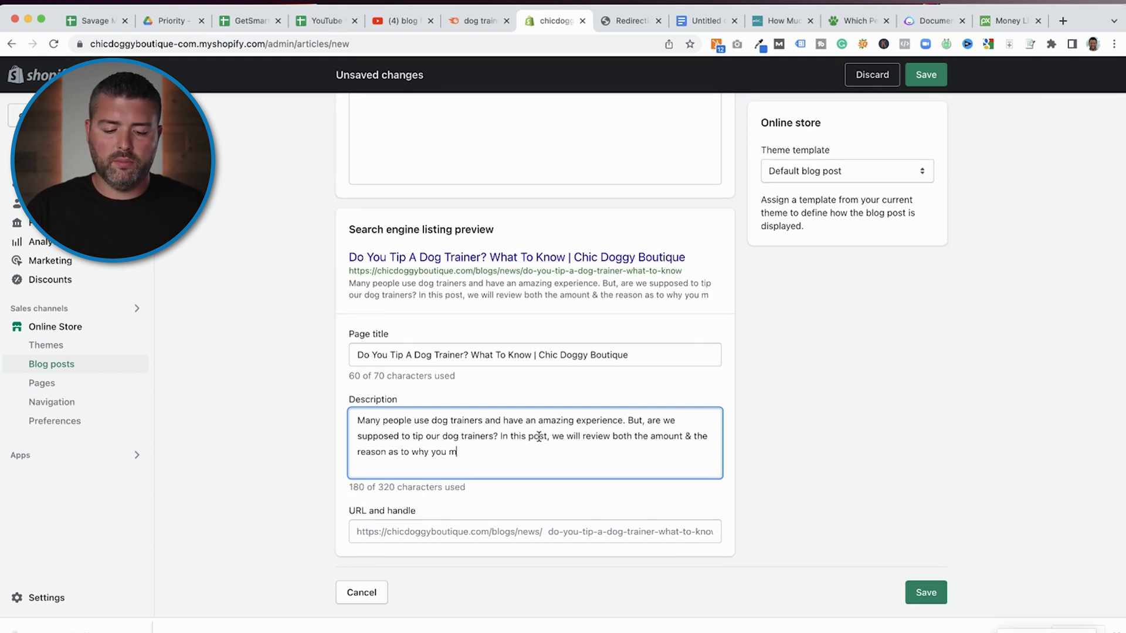
Set the blog post's URL handle in the search engine listing to "do you tip a dog trainer".
{"action": "left_click", "coordinate": [490, 526]}
{"action": "triple_click", "coordinate": [569, 533]}
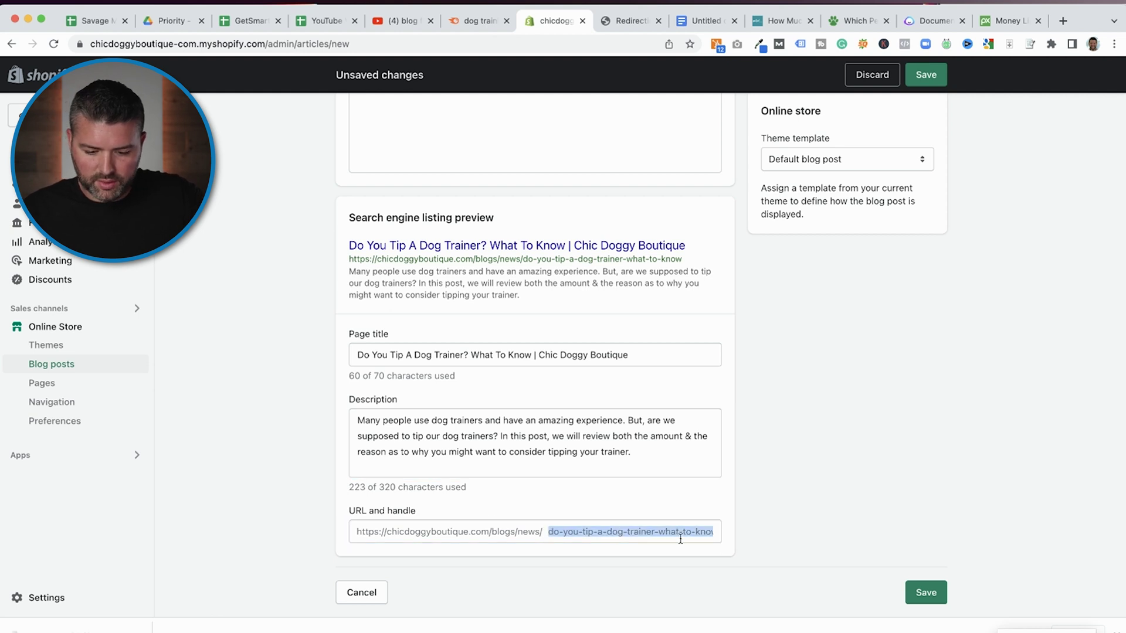
{"action": "key", "text": "Left"}
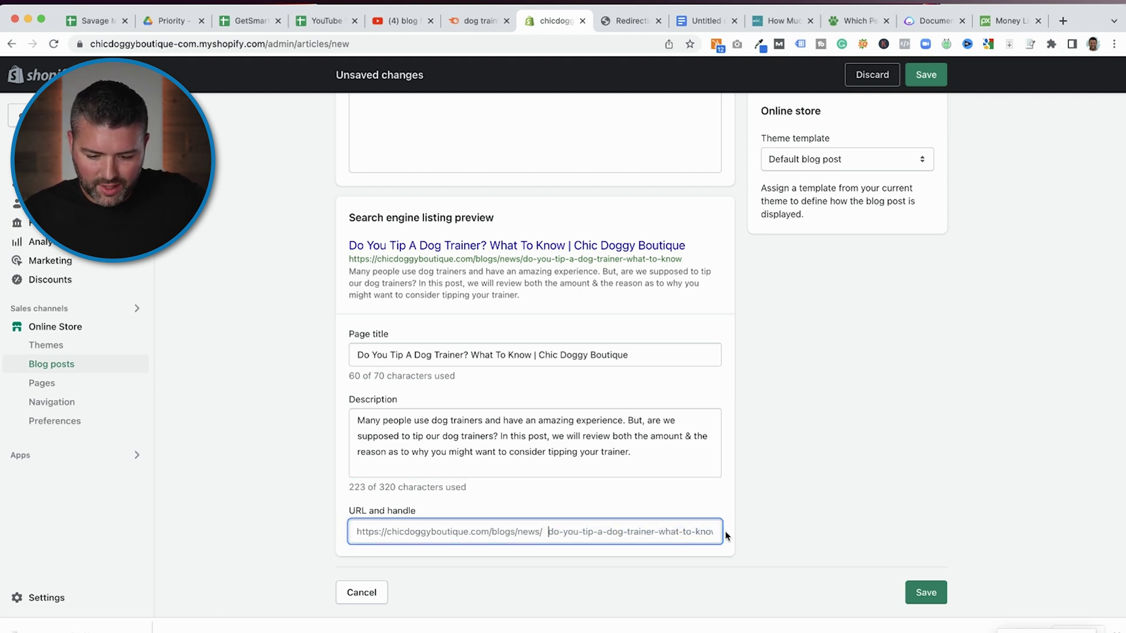
{"action": "key", "text": "super+a"}
{"action": "type", "text": "do"}
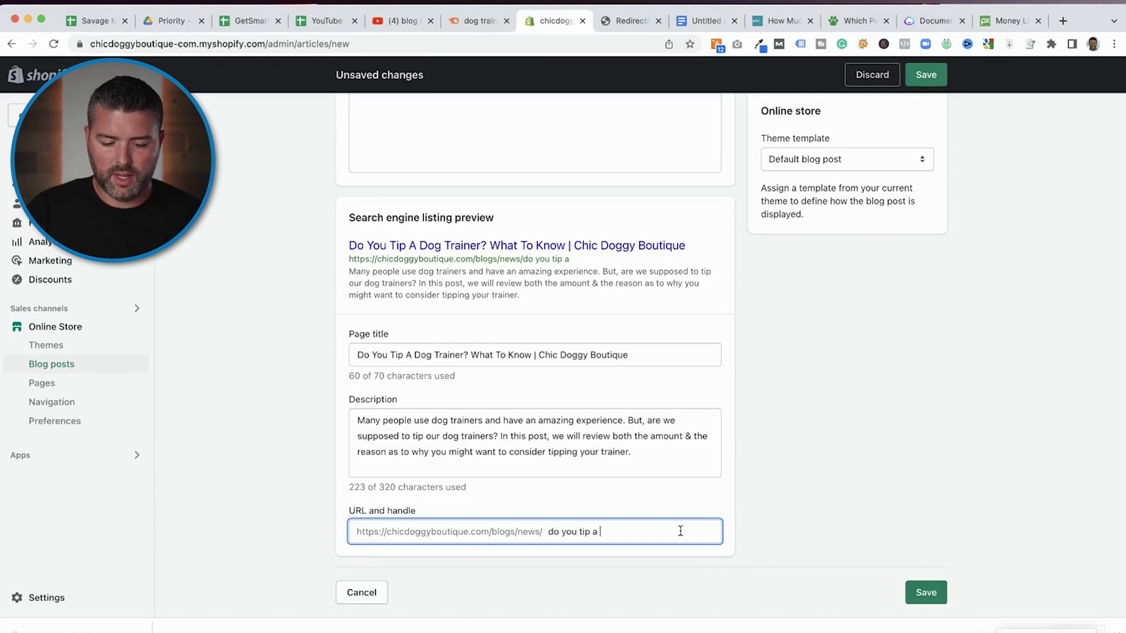
{"action": "left_click", "coordinate": [794, 532]}
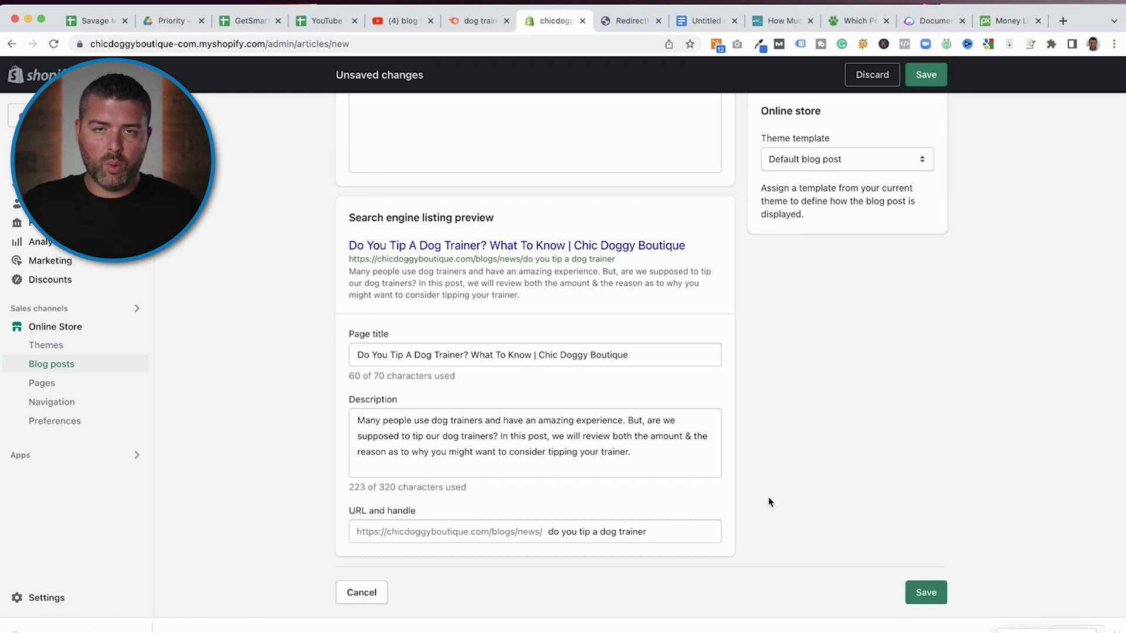
Save the new blog post "Do You Tip A Dog Trainer? What To Know".
{"action": "scroll", "coordinate": [829, 471], "scroll_direction": "up", "scroll_amount": 7}
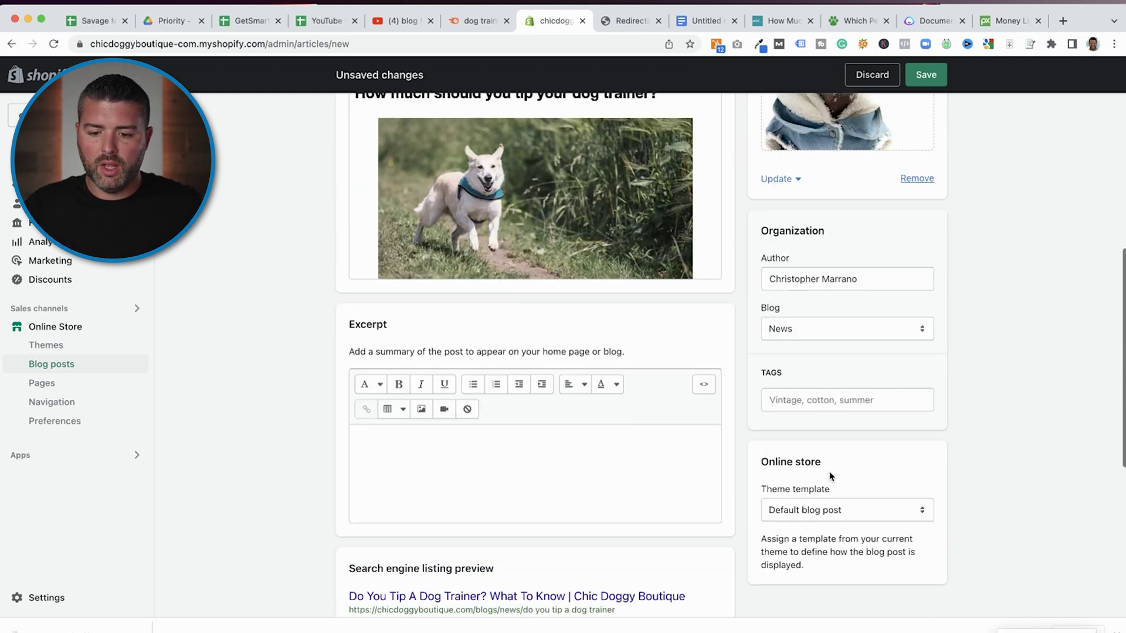
{"action": "scroll", "coordinate": [959, 419], "scroll_direction": "up", "scroll_amount": 5}
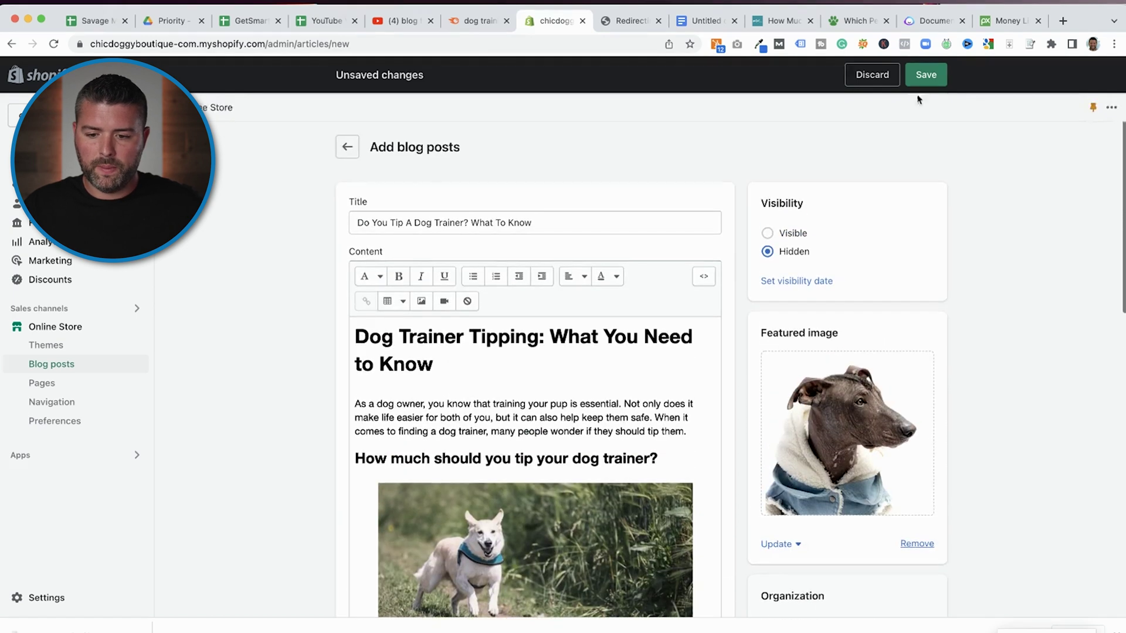
{"action": "left_click", "coordinate": [927, 75]}
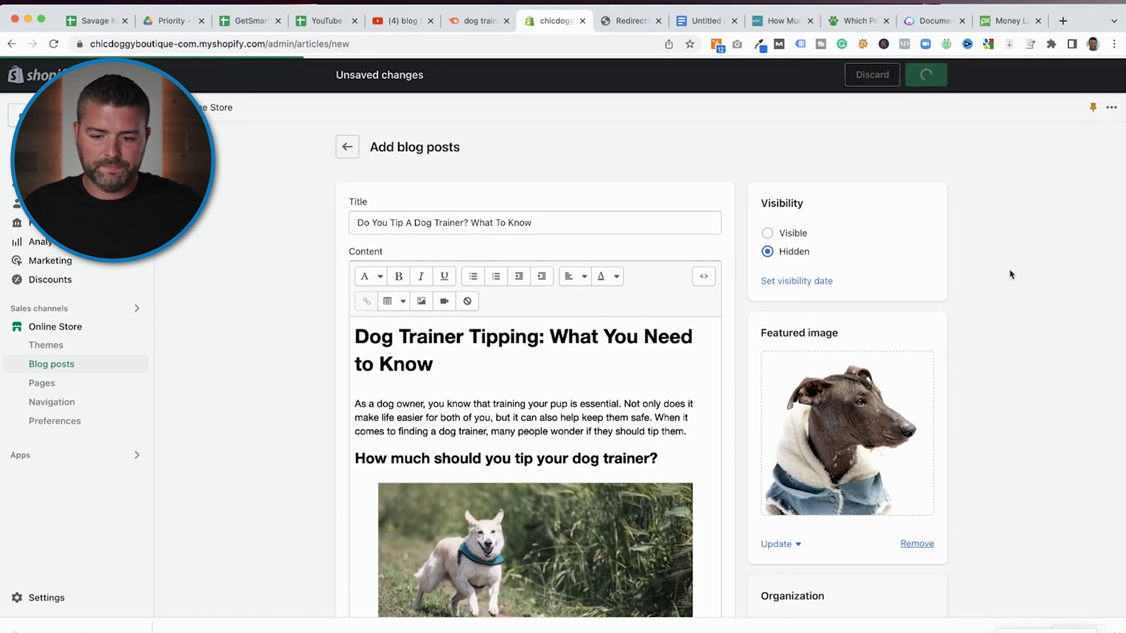